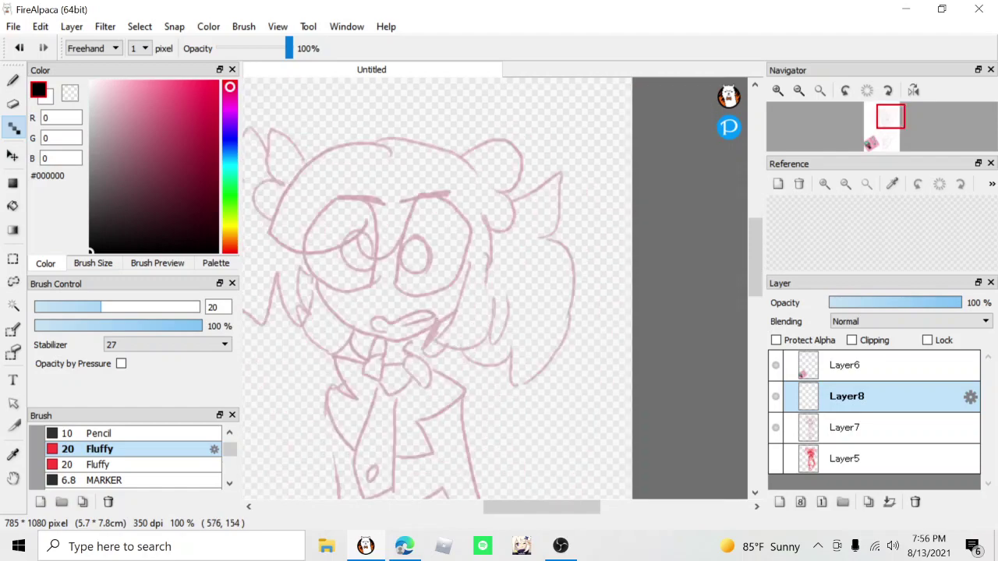
- Set the brush size to 28 and ink the front bangs and right-hand side locks over the sketch on Layer8
drag(304, 170, 370, 144)
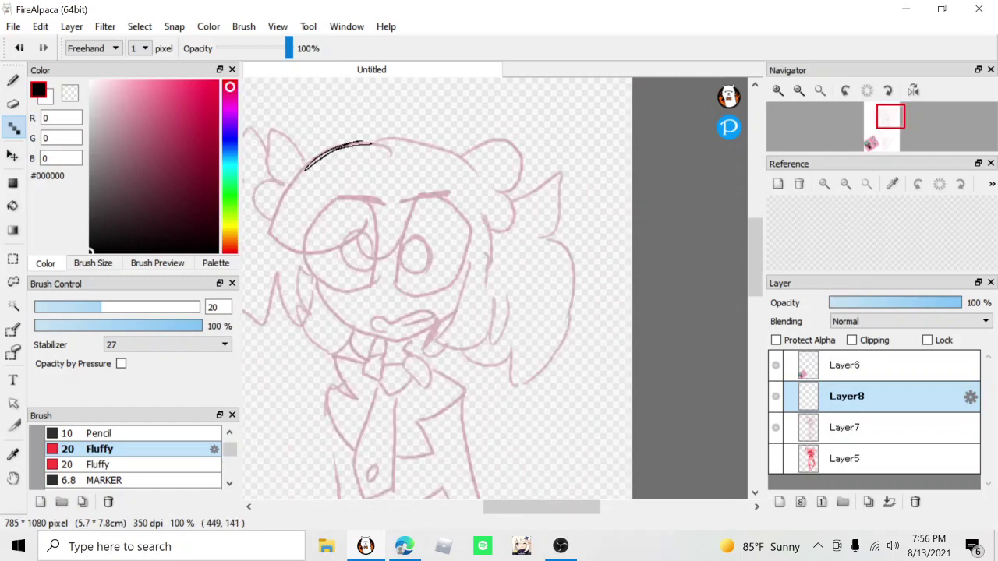
click(19, 49)
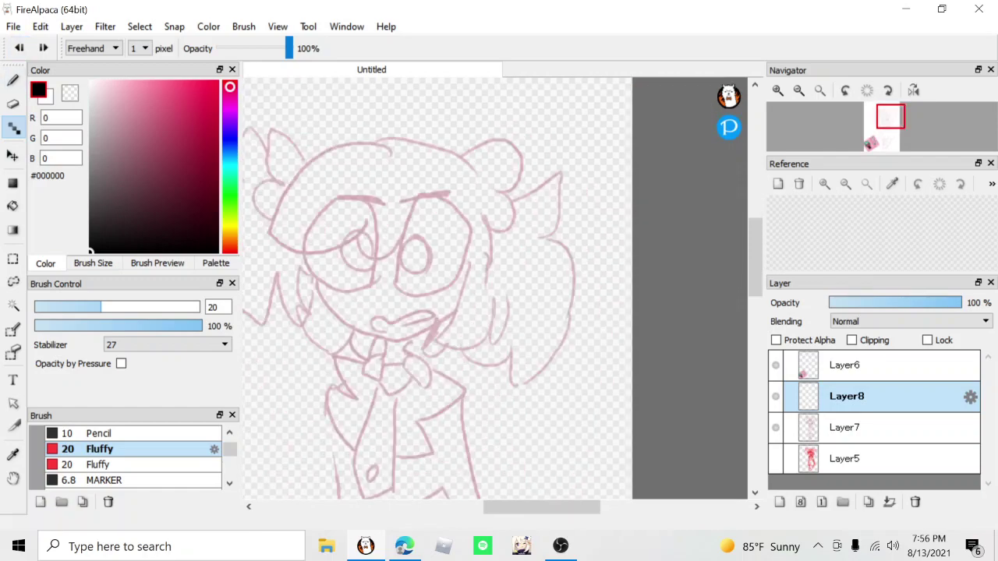
drag(101, 307, 123, 307)
mouse_move(337, 148)
mouse_down()
mouse_move(289, 190)
mouse_move(264, 267)
mouse_move(286, 292)
mouse_move(387, 293)
mouse_move(434, 246)
mouse_move(414, 309)
mouse_move(467, 285)
mouse_move(482, 322)
mouse_move(551, 238)
mouse_up()
scroll(290, 187, up, 1)
scroll(552, 239, down, 2)
scroll(552, 239, up, 1)
mouse_move(605, 276)
mouse_down()
mouse_move(605, 391)
mouse_move(649, 302)
mouse_move(651, 365)
mouse_move(661, 275)
mouse_up()
scroll(663, 276, down, 1)
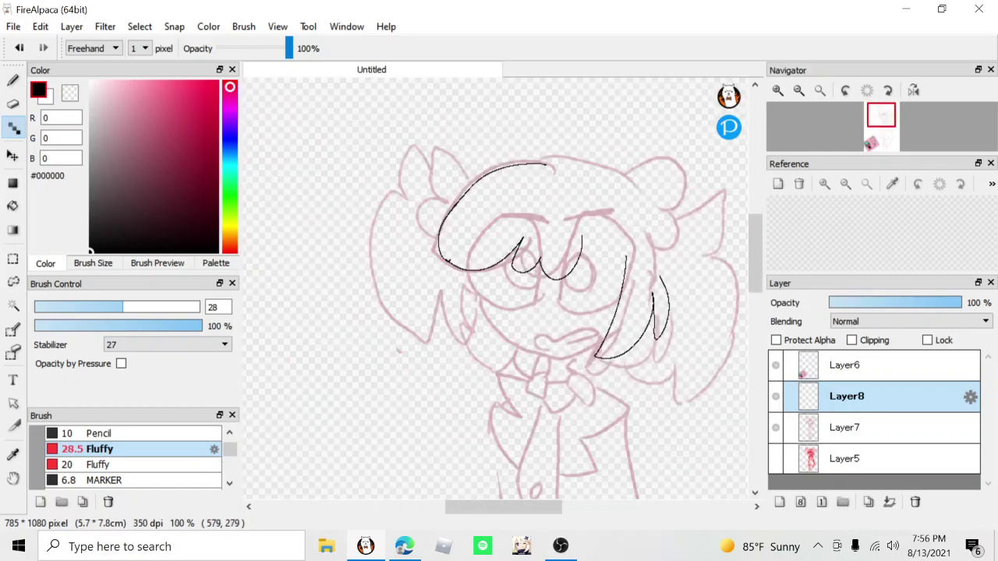
- Ink the two-lobed hair bun on the right-hand side of the head and undo the stray strokes
scroll(651, 207, up, 1)
mouse_move(616, 166)
mouse_down()
mouse_move(707, 199)
mouse_move(668, 232)
mouse_move(680, 255)
mouse_move(664, 281)
mouse_up()
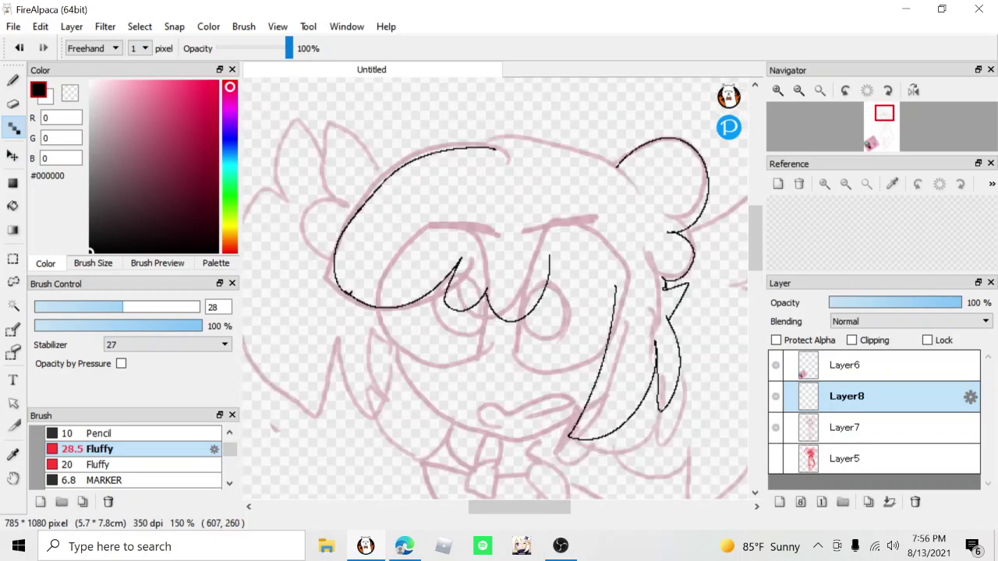
mouse_move(616, 164)
mouse_down()
mouse_move(641, 259)
mouse_move(663, 285)
mouse_up()
scroll(660, 285, down, 1)
scroll(655, 273, up, 1)
click(20, 48)
click(20, 49)
- Ink the crown of the head between the bangs and the right-hand bun, closing the bun's inner edge
mouse_move(619, 173)
mouse_down()
mouse_move(543, 145)
mouse_move(474, 150)
mouse_move(510, 184)
mouse_up()
scroll(472, 149, down, 3)
scroll(548, 168, up, 2)
scroll(493, 156, up, 1)
drag(521, 245, 509, 185)
scroll(501, 187, down, 3)
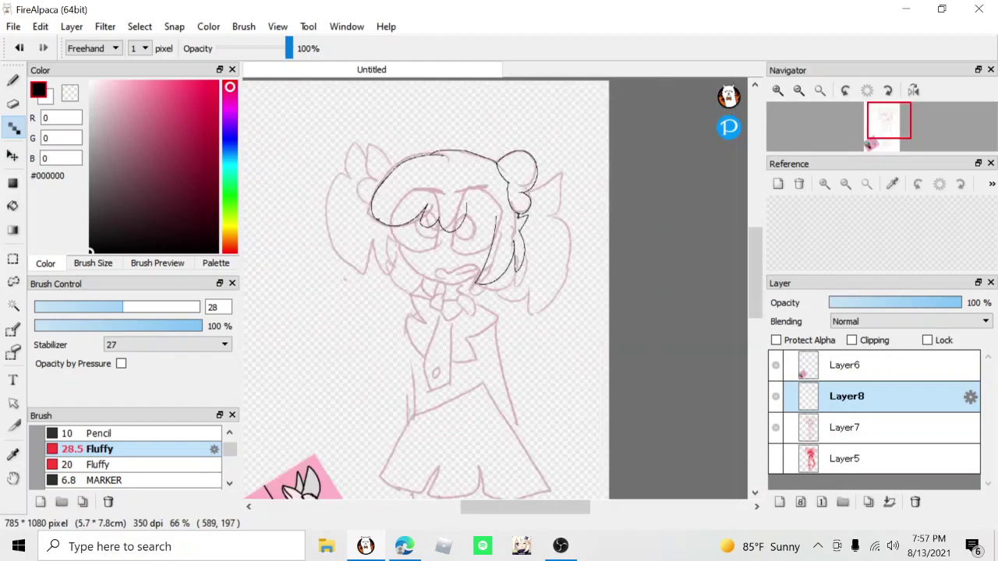
- Ink the large and small lobes of the left-hand hair bun
scroll(425, 171, up, 2)
drag(427, 178, 387, 193)
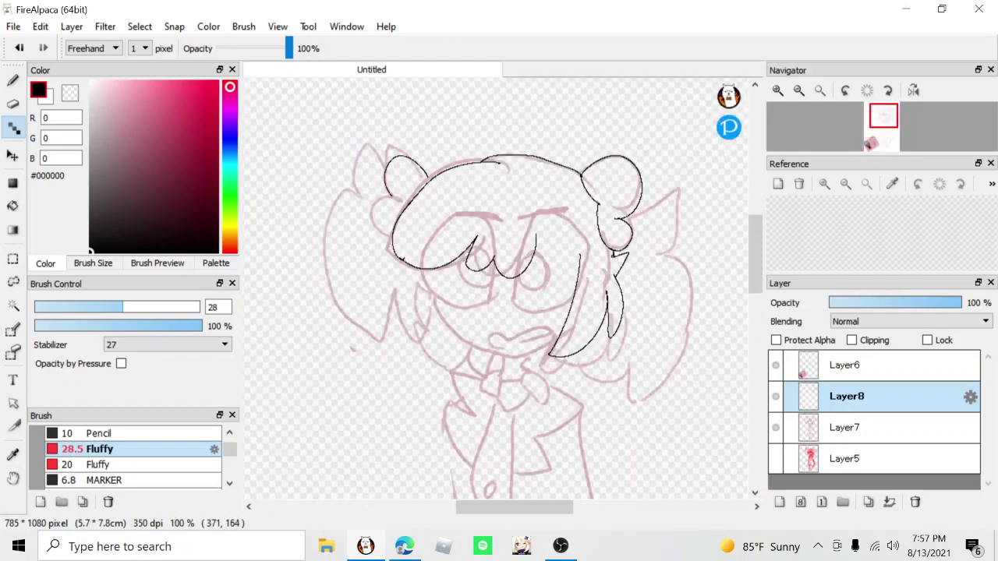
scroll(387, 193, down, 3)
scroll(413, 268, up, 3)
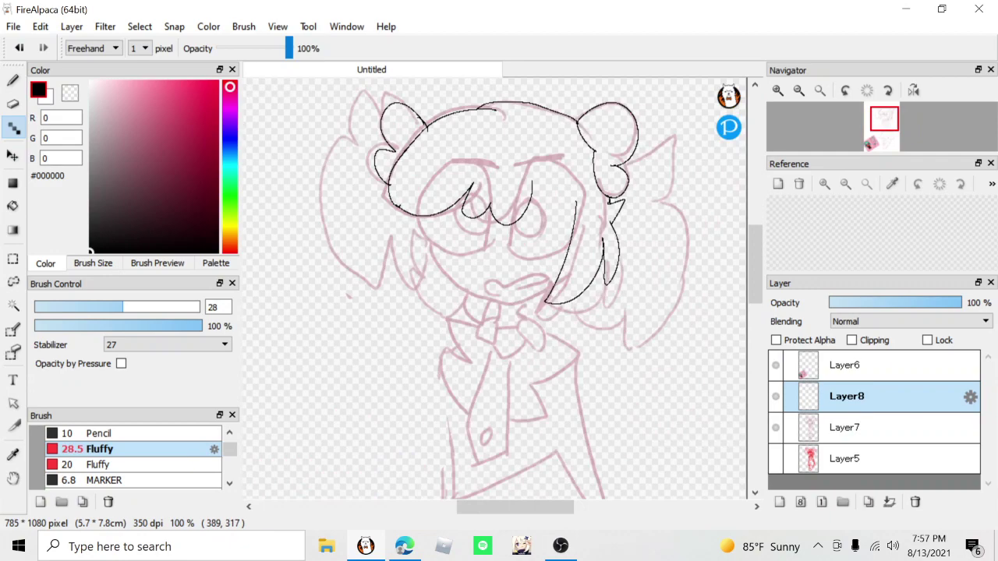
scroll(421, 230, up, 2)
- Ink the face outline from the left cheek around the chin to the right-hand hair lock
drag(426, 229, 481, 318)
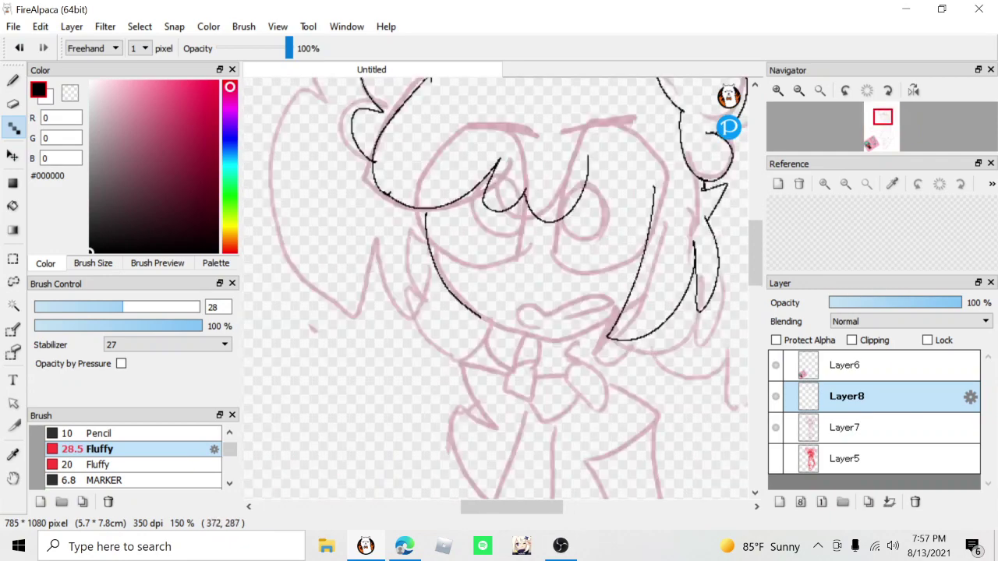
mouse_move(624, 312)
mouse_down()
mouse_move(536, 335)
mouse_move(468, 308)
mouse_up()
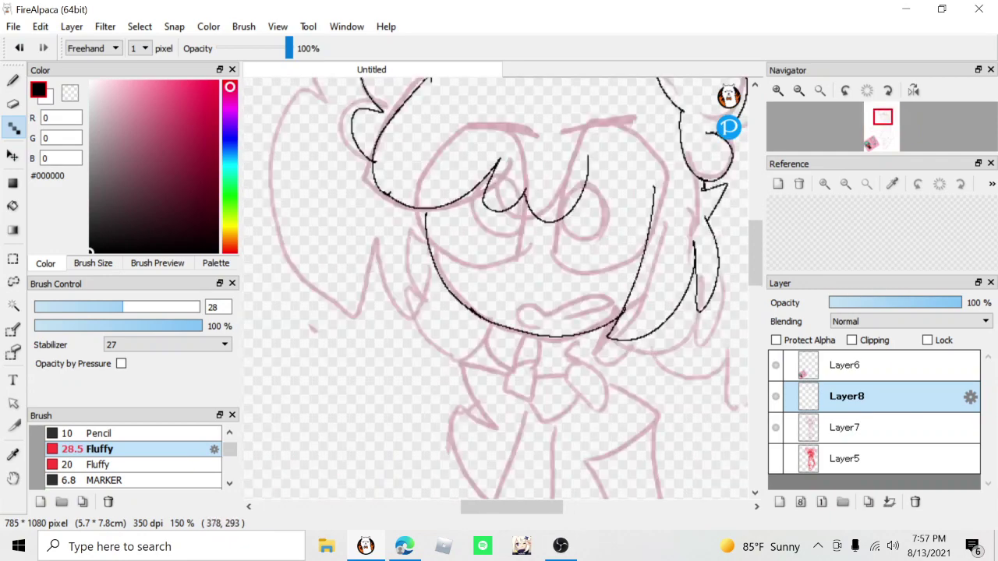
scroll(495, 288, down, 2)
scroll(496, 288, up, 2)
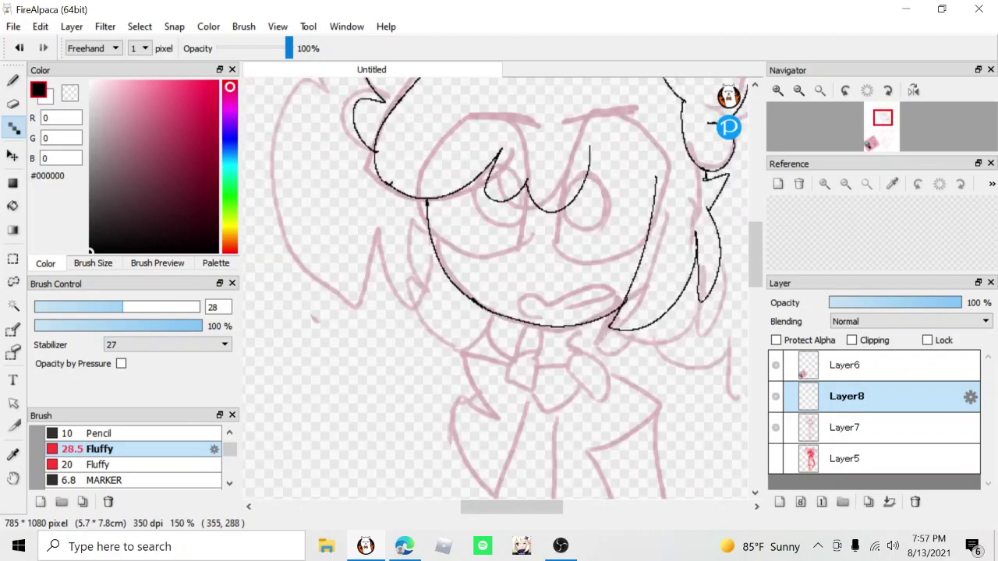
- Ink the pointed bang strand over the right-hand eye, joining it to the side lock
mouse_move(596, 152)
mouse_down()
mouse_move(625, 217)
mouse_move(653, 195)
mouse_up()
scroll(653, 196, down, 2)
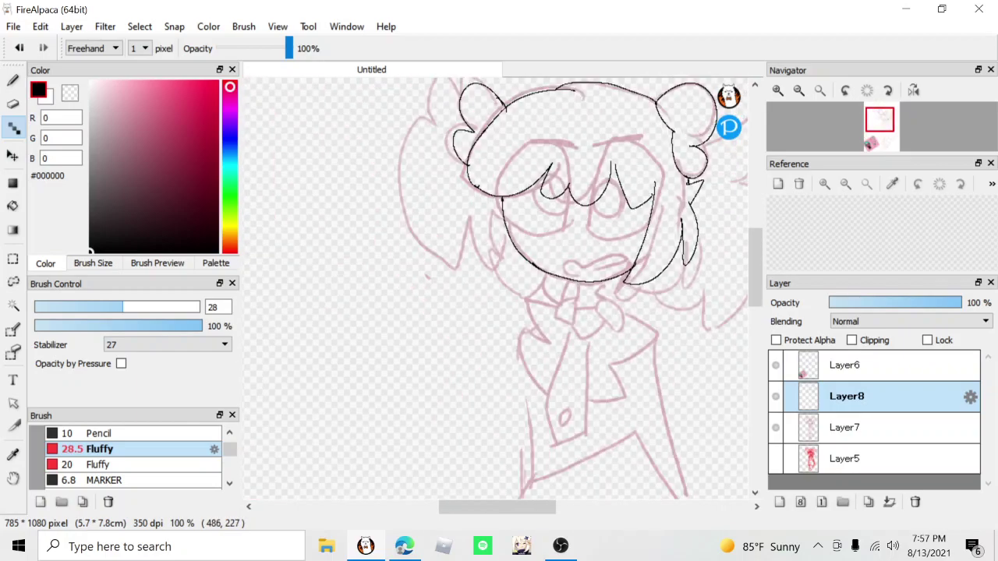
scroll(653, 197, up, 2)
scroll(659, 145, down, 1)
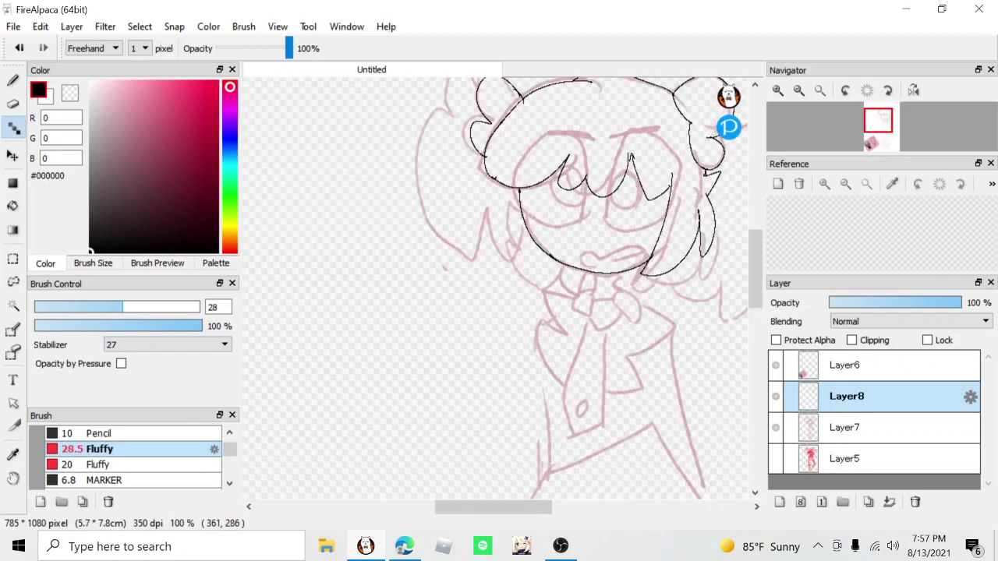
- Ink the hair lock hanging beside the left cheek
drag(520, 192, 508, 249)
scroll(495, 195, down, 2)
scroll(499, 234, up, 1)
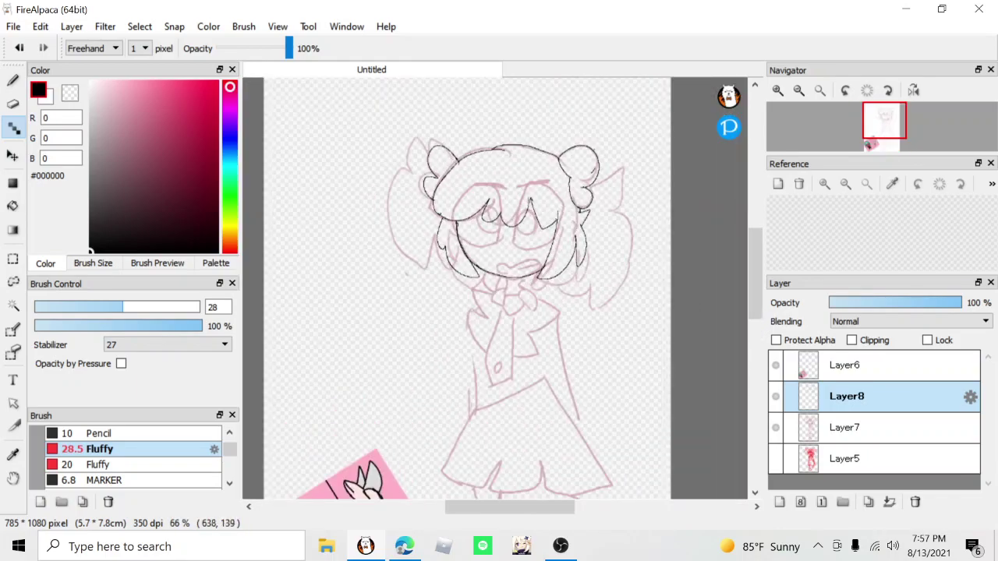
scroll(604, 160, up, 1)
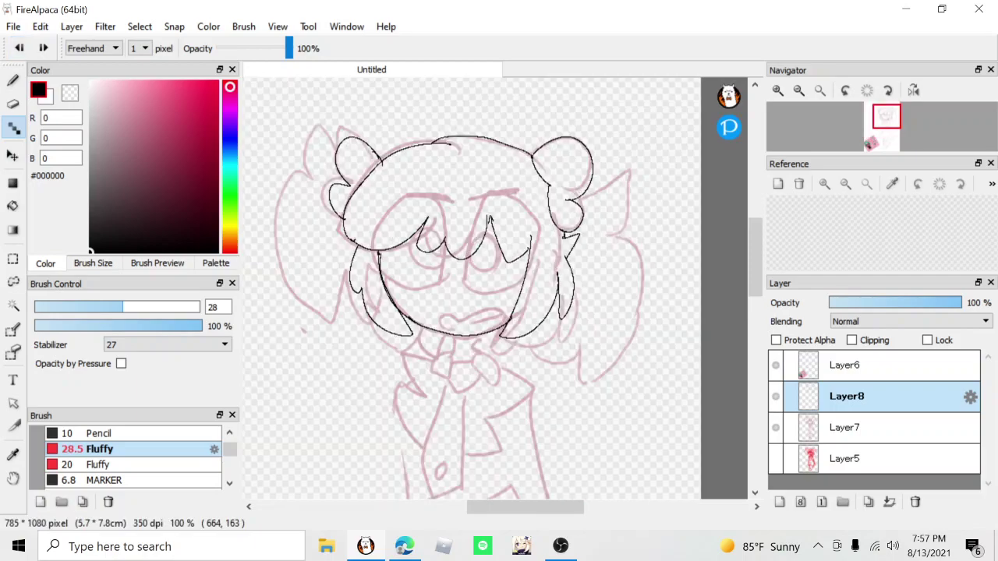
- Ink the right-hand pigtail with its pointed upper tuft and flicked ends
mouse_move(578, 134)
mouse_down()
mouse_move(611, 105)
mouse_move(625, 159)
mouse_move(615, 174)
mouse_move(628, 285)
mouse_move(609, 319)
mouse_move(650, 327)
mouse_move(578, 306)
mouse_move(656, 334)
mouse_move(588, 356)
mouse_up()
mouse_move(590, 363)
mouse_down()
mouse_move(600, 380)
mouse_move(543, 355)
mouse_move(581, 353)
mouse_move(579, 344)
mouse_up()
scroll(590, 360, up, 2)
scroll(589, 349, down, 3)
scroll(475, 312, up, 2)
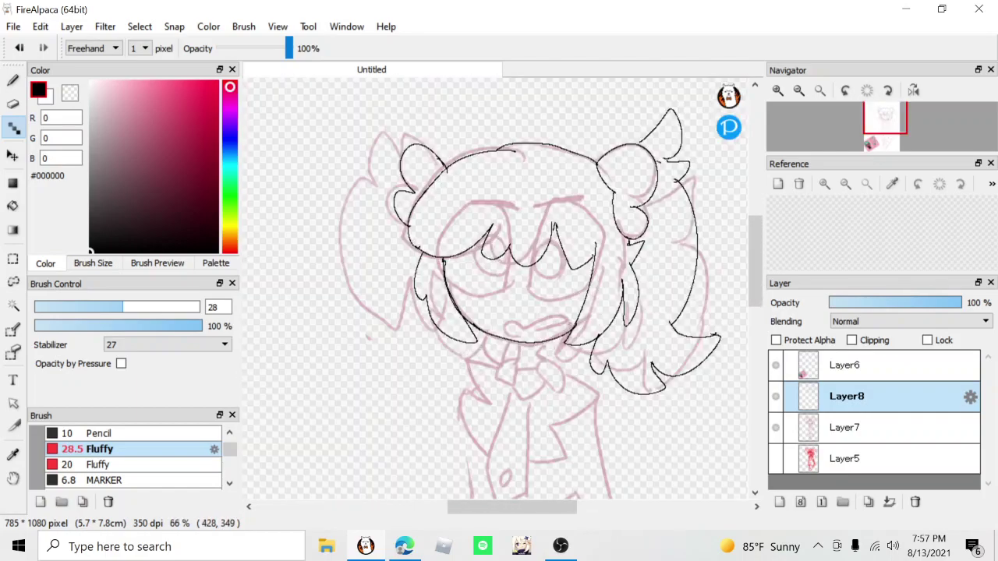
- Ink the left-hand pigtail with its pointed upper tuft and curled, flicked ends
mouse_move(418, 142)
mouse_down()
mouse_move(363, 113)
mouse_move(375, 172)
mouse_move(340, 262)
mouse_move(353, 342)
mouse_move(433, 329)
mouse_up()
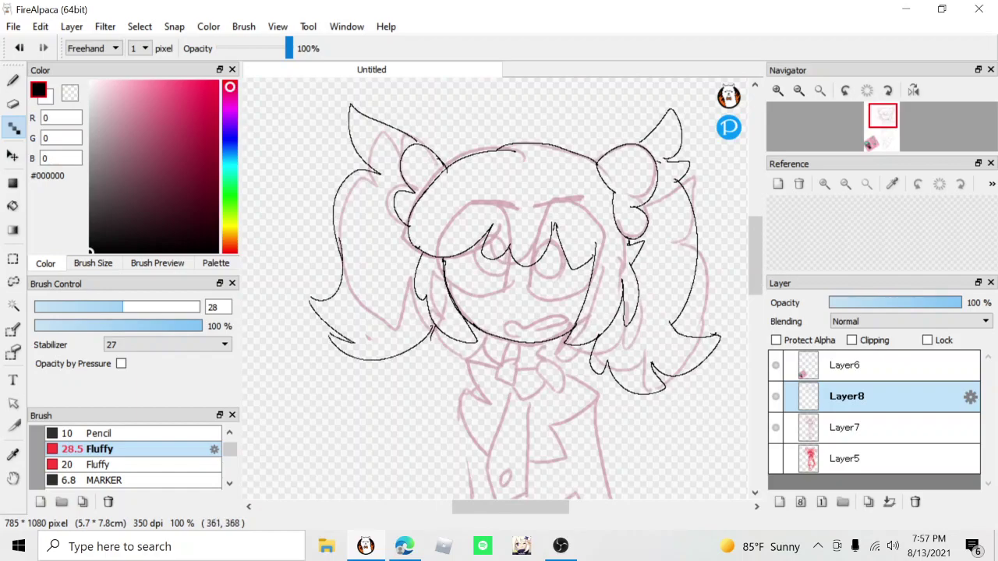
scroll(311, 296, up, 3)
scroll(499, 289, down, 2)
scroll(499, 288, up, 2)
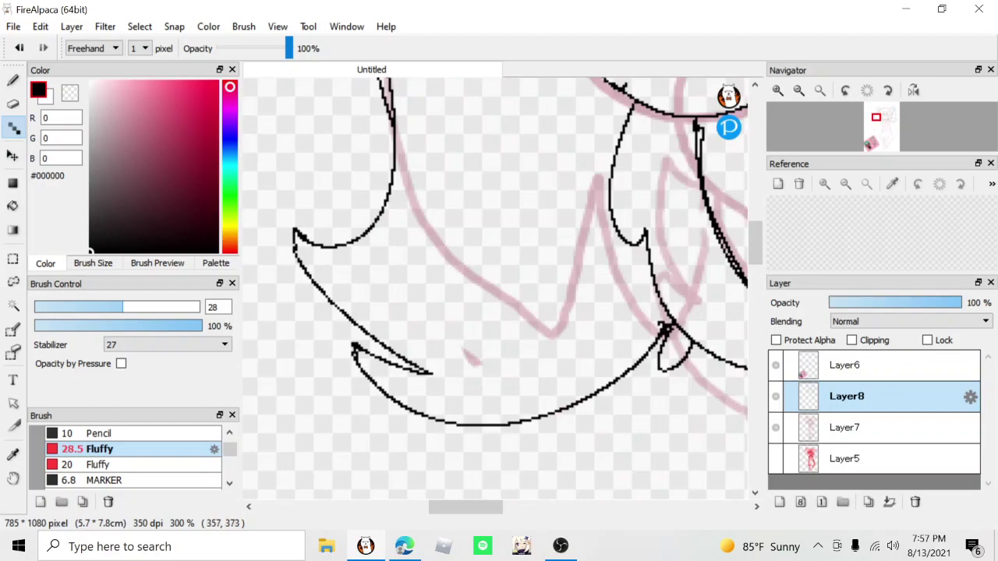
scroll(499, 288, down, 6)
scroll(500, 288, up, 4)
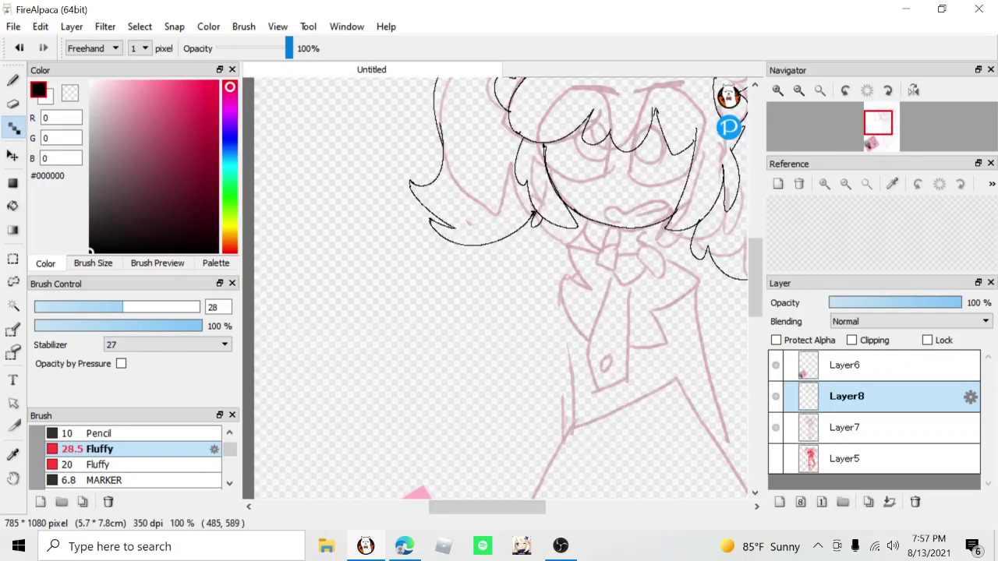
- Ink the neck and the bow knot with its two side loops beneath the chin
scroll(608, 230, up, 1)
drag(628, 227, 619, 261)
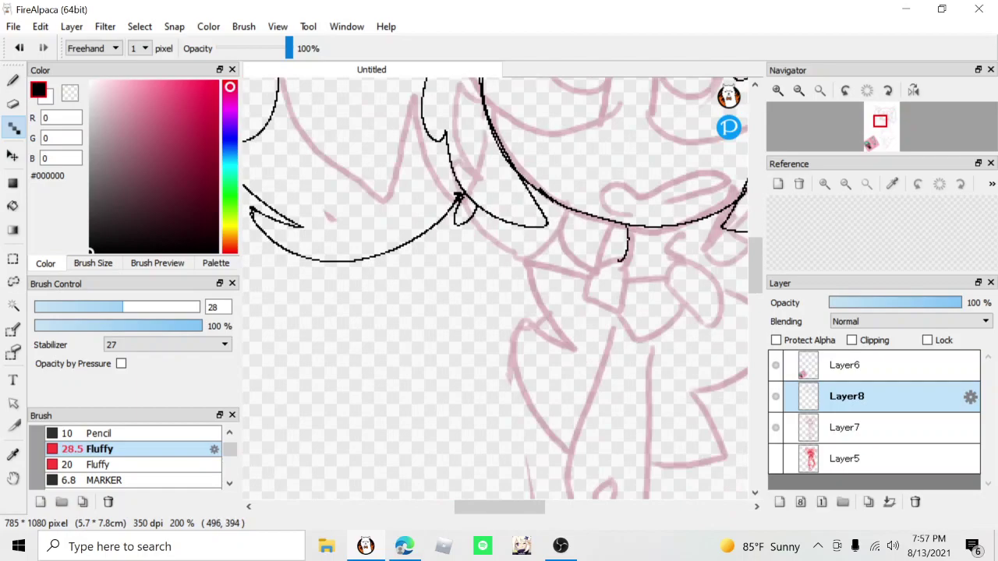
drag(672, 227, 625, 253)
scroll(632, 245, down, 4)
scroll(631, 245, up, 5)
mouse_move(654, 211)
mouse_down()
mouse_move(683, 297)
mouse_move(640, 259)
mouse_move(622, 226)
mouse_up()
mouse_move(557, 209)
mouse_down()
mouse_move(534, 246)
mouse_move(563, 273)
mouse_move(555, 206)
mouse_move(622, 228)
mouse_up()
mouse_move(647, 282)
mouse_down()
mouse_move(593, 328)
mouse_move(559, 275)
mouse_up()
scroll(653, 279, down, 3)
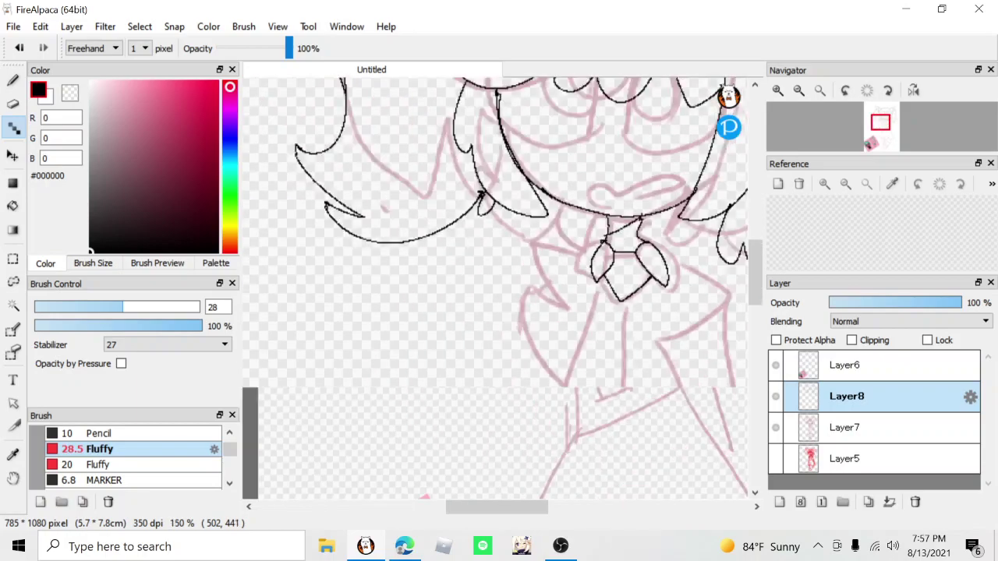
- Try to ink a long tie with a slanted lower edge and a button below the bow knot
scroll(626, 342, up, 2)
mouse_move(642, 250)
mouse_down()
mouse_move(654, 410)
mouse_move(621, 452)
mouse_up()
mouse_move(612, 226)
mouse_down()
mouse_move(592, 347)
mouse_move(595, 458)
mouse_up()
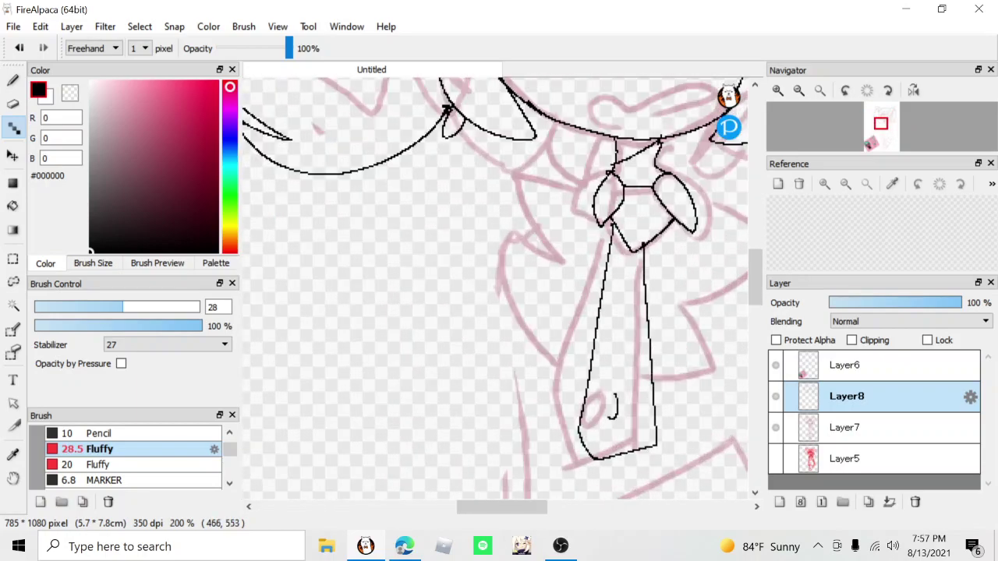
drag(614, 420, 615, 395)
scroll(619, 386, down, 3)
scroll(639, 405, up, 2)
click(20, 48)
click(19, 47)
click(20, 47)
scroll(608, 312, up, 1)
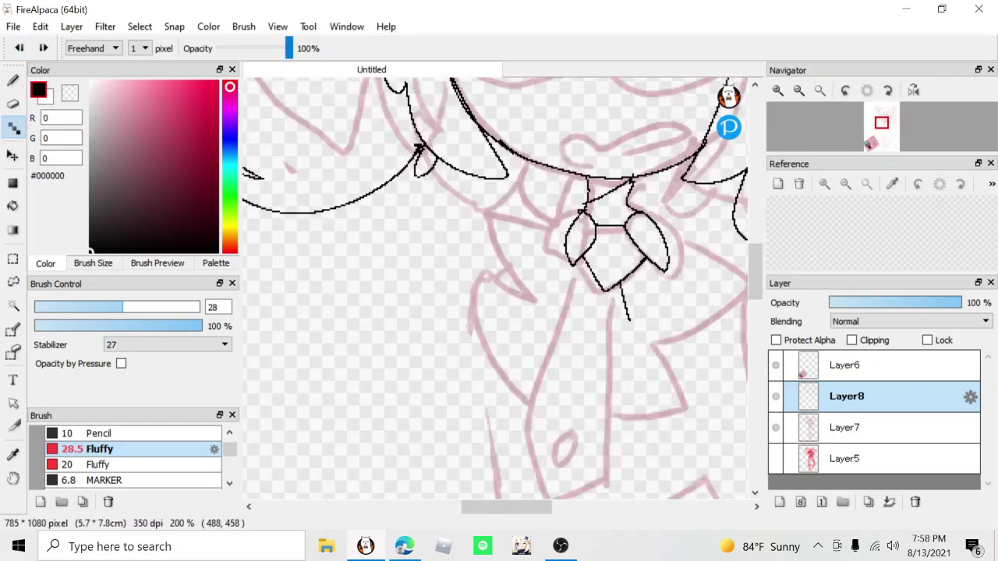
- Ink a pointed tie hanging from the bow knot, with a small oval button near its tip
drag(627, 314, 638, 345)
scroll(638, 347, down, 2)
scroll(635, 434, up, 2)
mouse_move(639, 257)
mouse_down()
mouse_move(663, 315)
mouse_move(652, 400)
mouse_move(618, 419)
mouse_up()
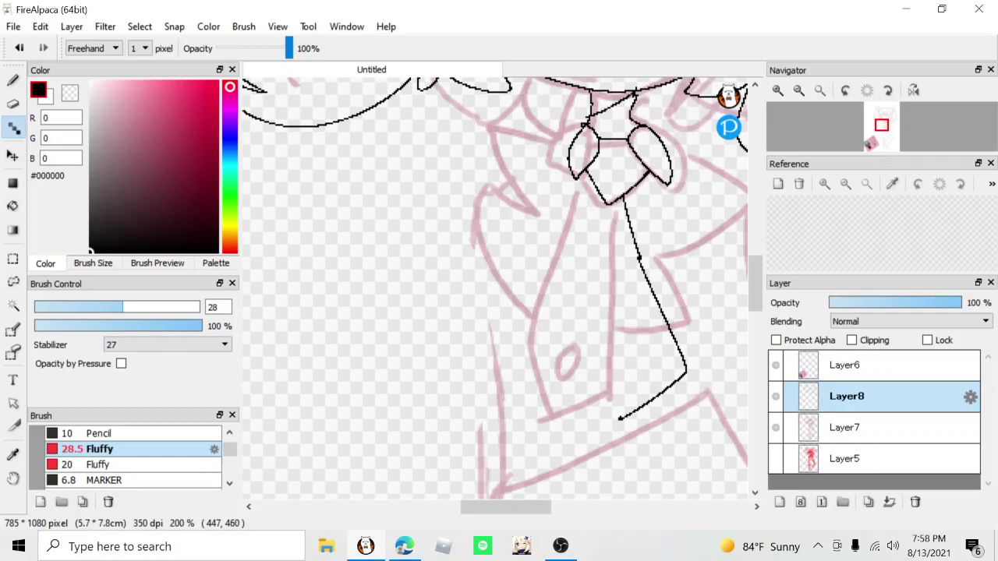
mouse_move(591, 204)
mouse_down()
mouse_move(584, 378)
mouse_move(619, 417)
mouse_up()
drag(632, 371, 629, 357)
- Ink the jacket's notched collar and lapels on both sides of the tie
scroll(630, 374, down, 2)
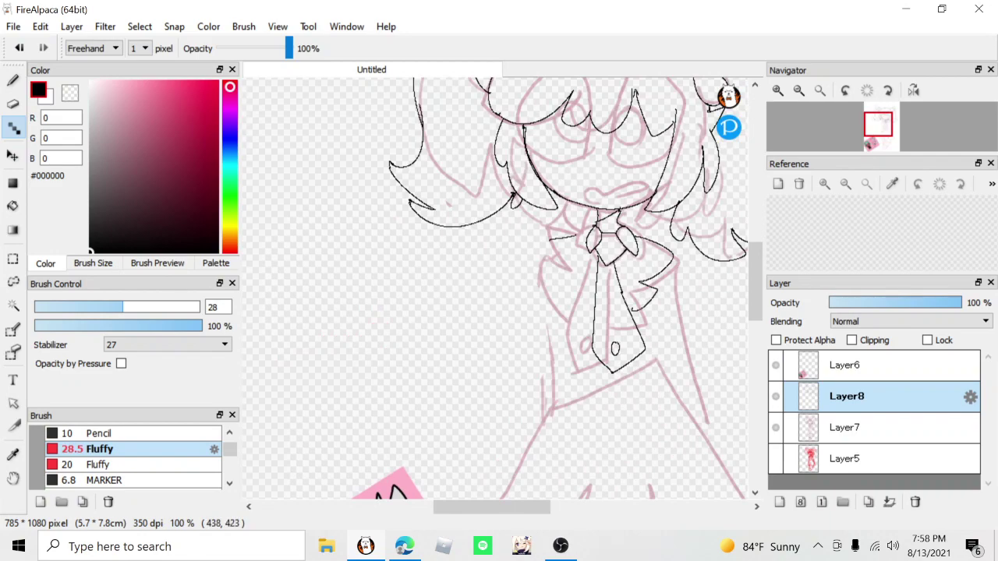
drag(554, 272, 591, 318)
scroll(633, 314, down, 2)
scroll(662, 334, up, 1)
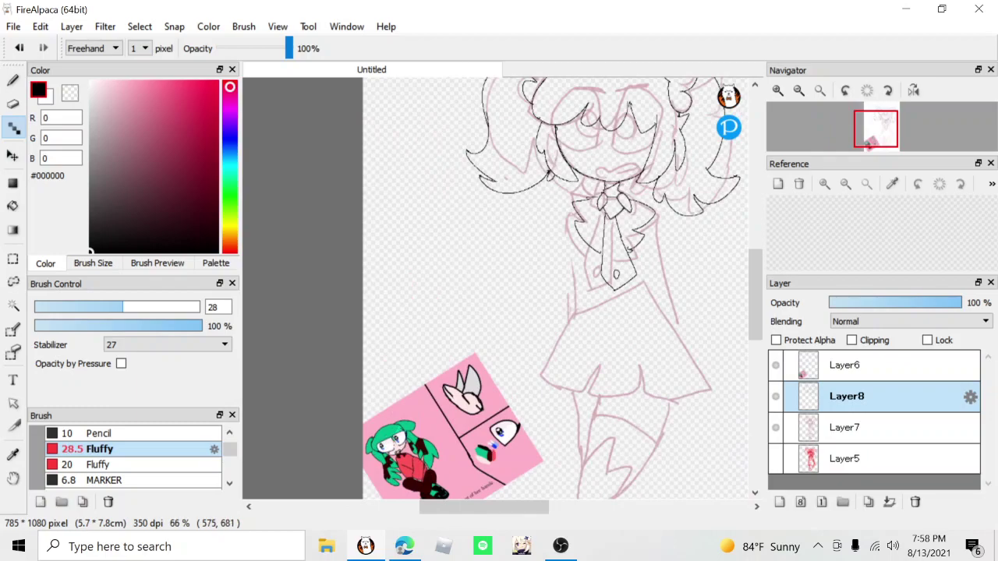
scroll(499, 289, down, 1)
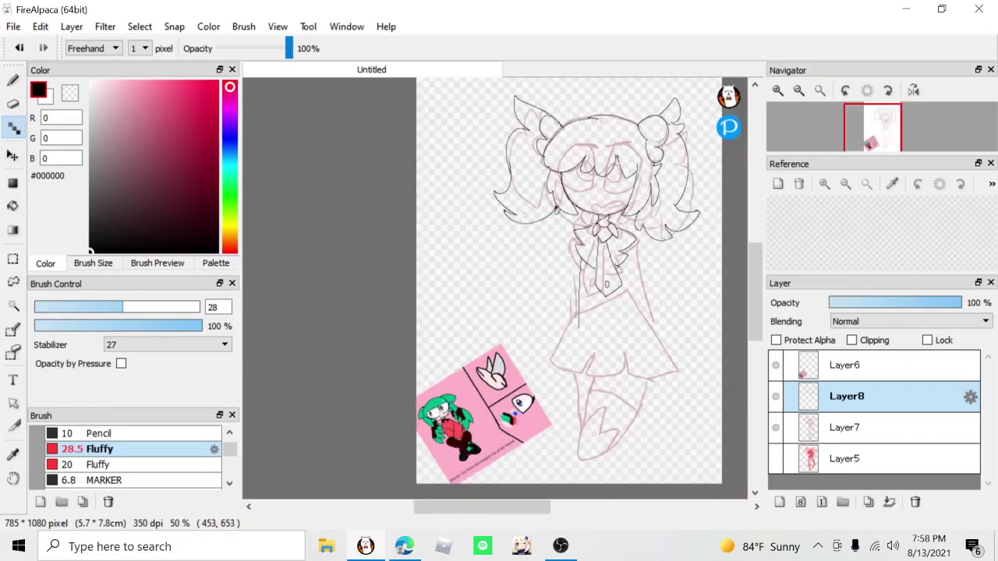
scroll(499, 288, up, 1)
scroll(499, 289, up, 1)
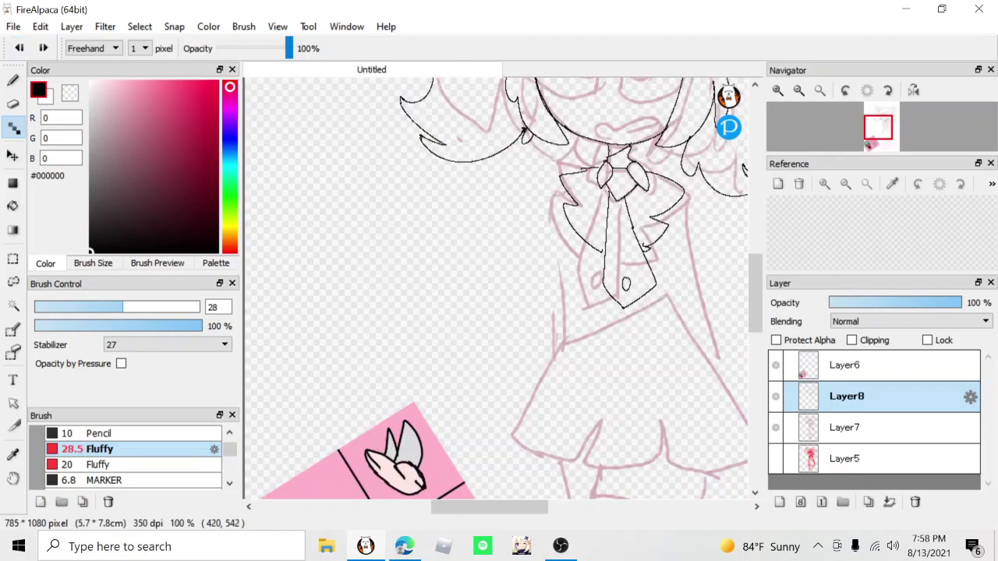
- Ink both side edges of the torso from the lapels down to the waist, undoing the first left-hand line
drag(577, 237, 567, 341)
scroll(569, 333, down, 1)
click(20, 48)
drag(565, 254, 557, 357)
drag(644, 243, 666, 360)
scroll(499, 289, down, 2)
scroll(499, 289, up, 3)
- Ink the waistline and the flared skirt with its folded, notched hem
mouse_move(562, 337)
mouse_down()
mouse_move(688, 326)
mouse_move(710, 314)
mouse_move(678, 418)
mouse_move(656, 387)
mouse_move(610, 405)
mouse_up()
scroll(499, 288, down, 1)
scroll(703, 294, up, 1)
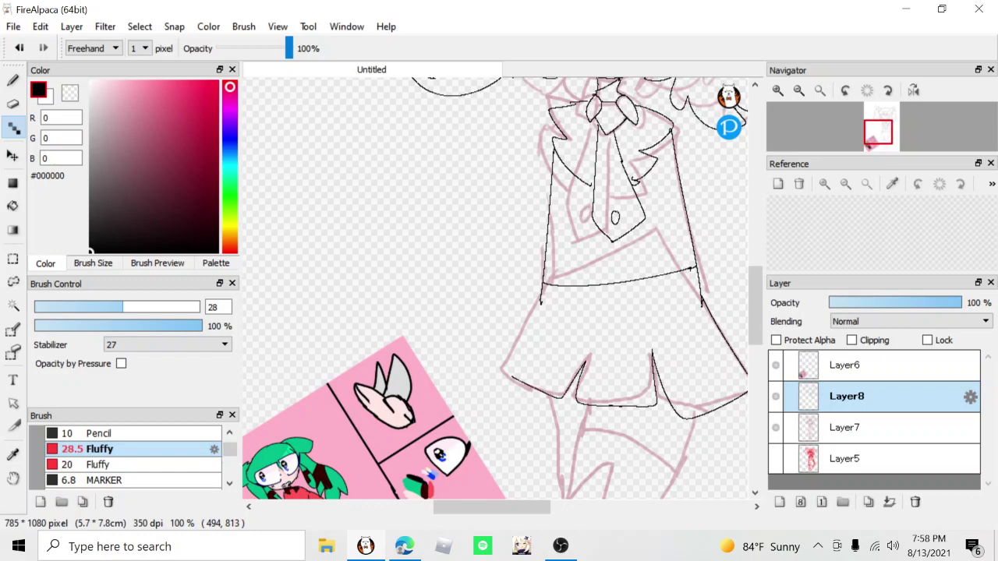
scroll(499, 289, down, 1)
scroll(499, 289, up, 1)
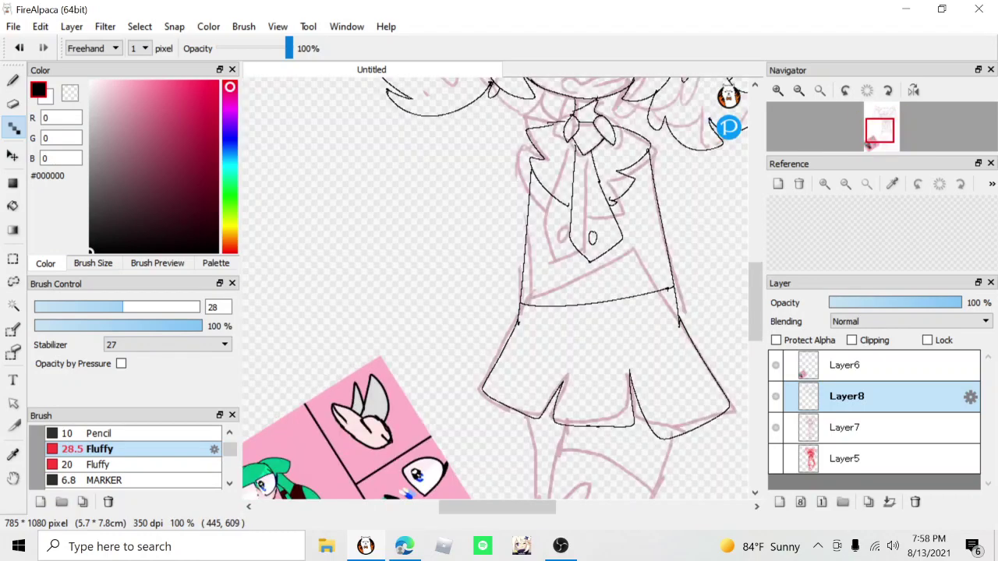
scroll(499, 289, down, 1)
scroll(499, 289, up, 1)
scroll(499, 289, down, 2)
scroll(573, 261, up, 1)
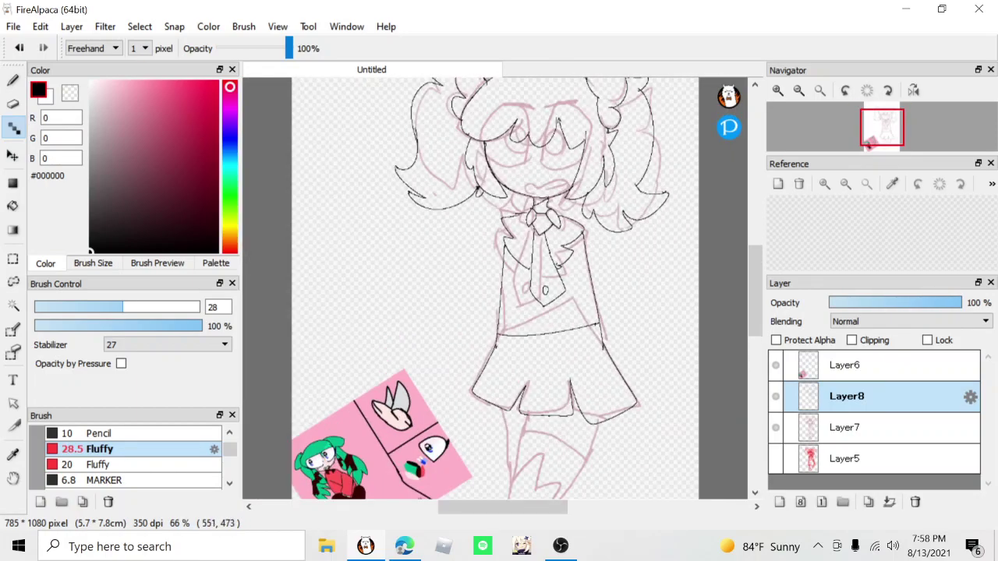
- Ink the right-hand arm's outer line and erase the overlapping torso side line with a size 36 eraser
mouse_move(583, 231)
mouse_down()
mouse_move(622, 317)
mouse_move(614, 380)
mouse_up()
key(e)
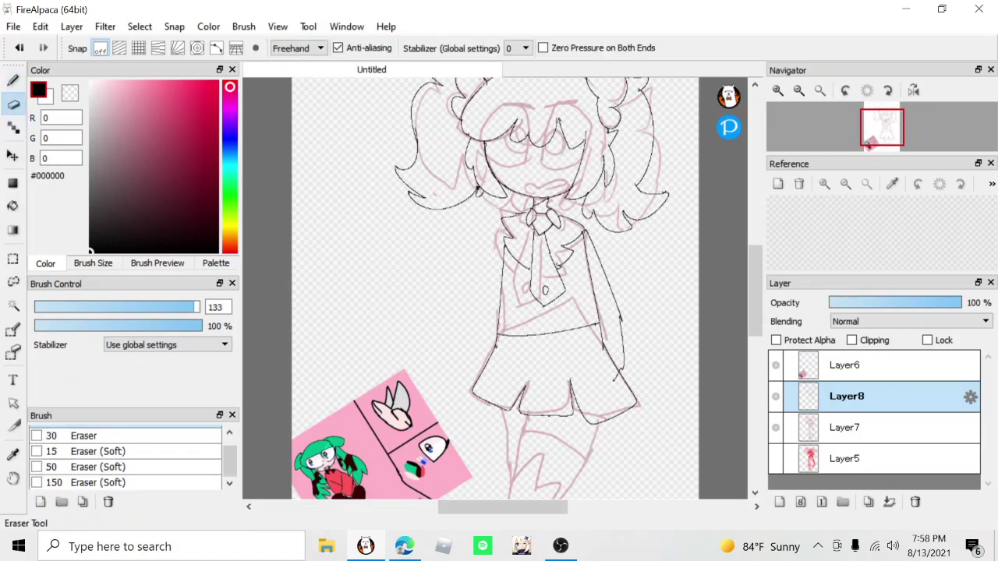
scroll(593, 254, up, 3)
click(138, 307)
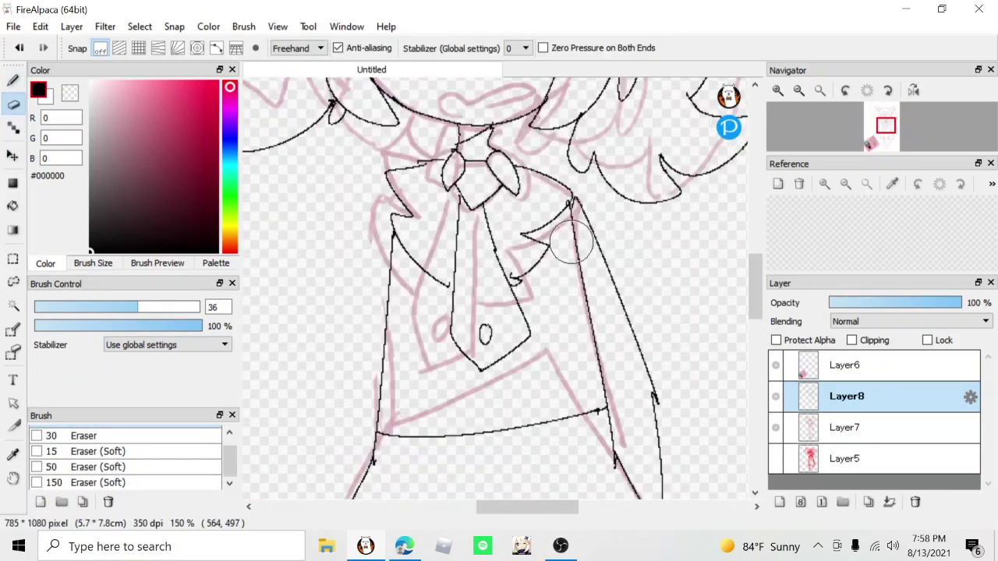
scroll(594, 370, down, 3)
- Return to the Dot tool, redraw the right-hand lapel edge at the shoulder and ink the arm's inner line
key(b)
scroll(589, 313, up, 3)
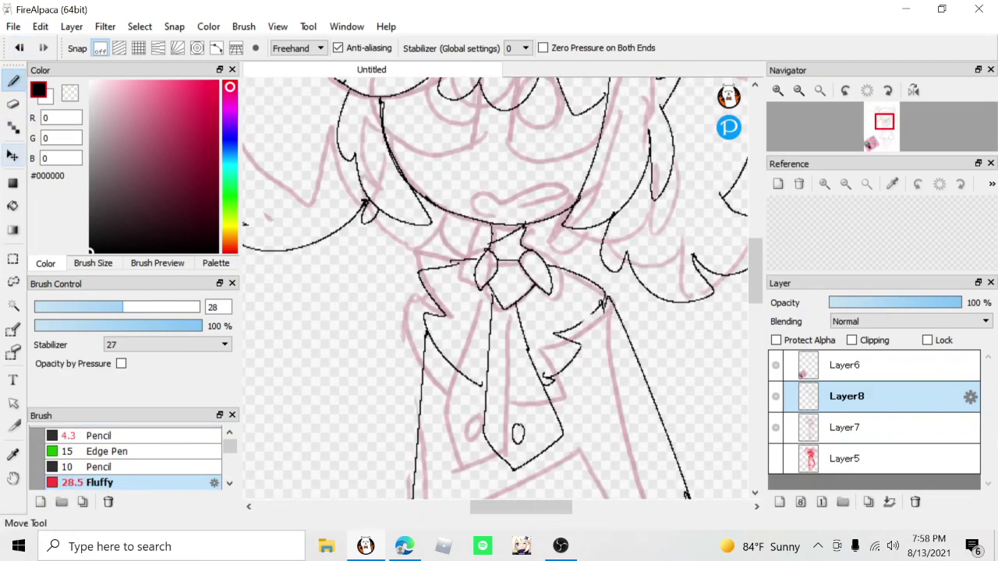
click(13, 156)
click(14, 128)
scroll(578, 340, up, 3)
drag(617, 292, 551, 336)
scroll(550, 331, down, 6)
scroll(581, 418, up, 3)
drag(571, 382, 559, 325)
scroll(563, 326, down, 4)
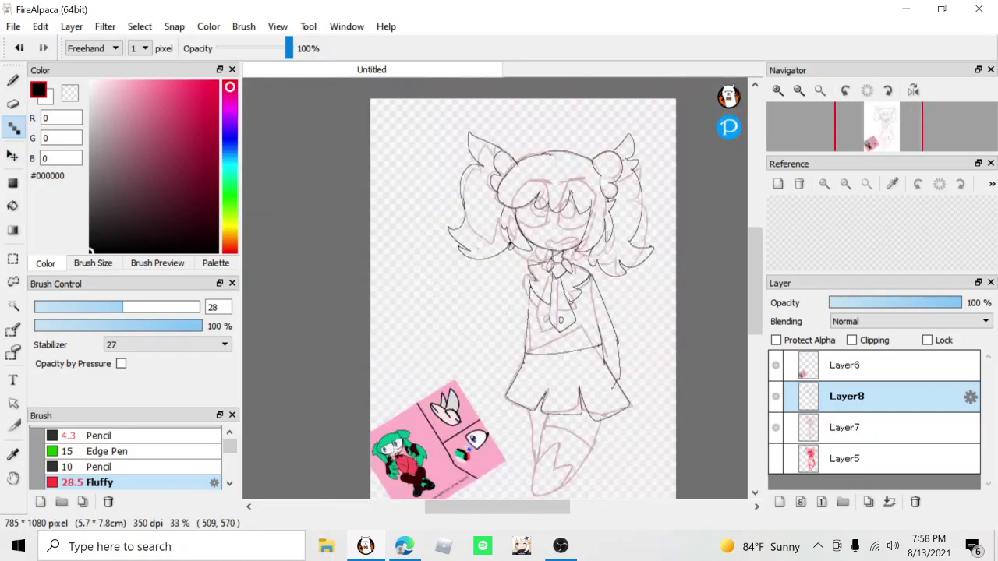
- Ink the left-hand arm alongside the torso
scroll(496, 324, up, 3)
drag(541, 374, 568, 239)
scroll(499, 288, down, 3)
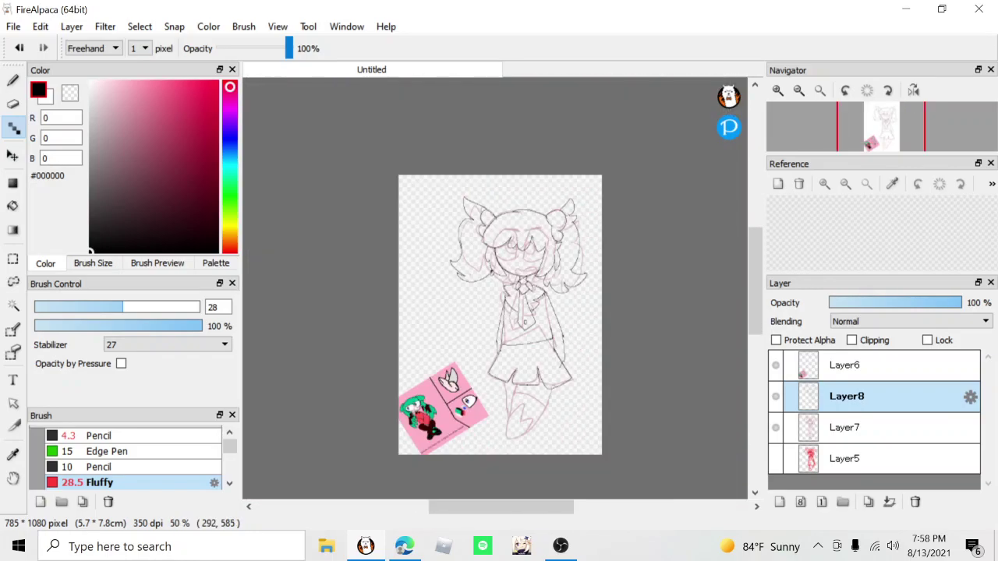
- Ink the outlines of both legs below the skirt hem, following the pink sketch
scroll(499, 288, up, 2)
scroll(561, 445, down, 2)
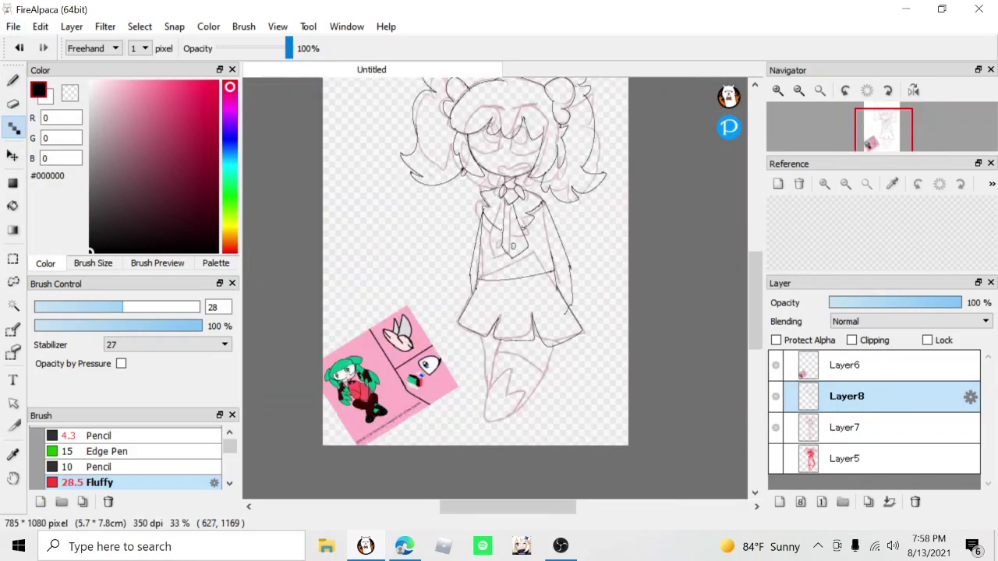
scroll(561, 445, up, 3)
mouse_move(538, 247)
mouse_down()
mouse_move(468, 368)
mouse_move(415, 315)
mouse_move(446, 237)
mouse_move(418, 319)
mouse_up()
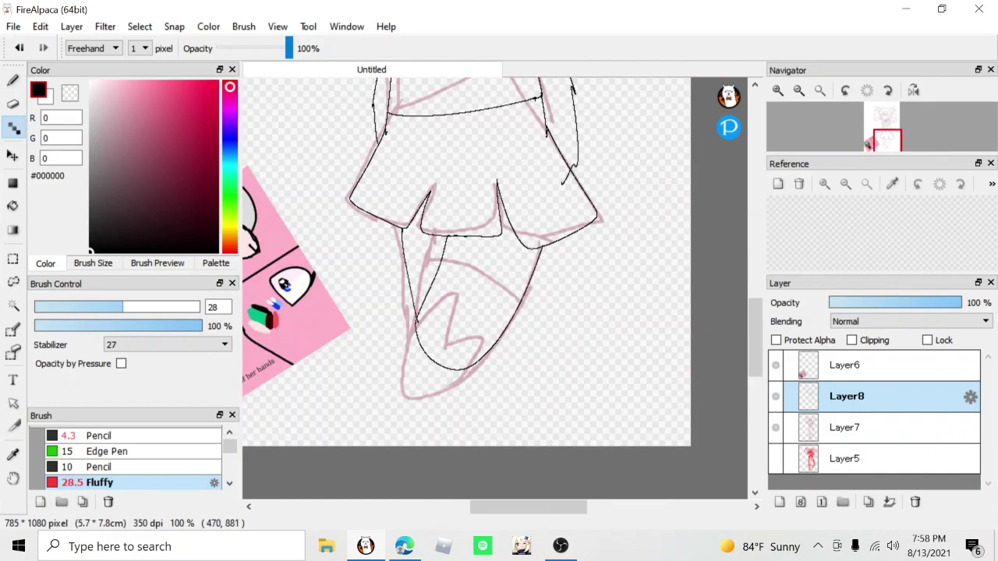
- Ink the curved stocking tops across both legs and the jagged zigzag line near the feet
scroll(445, 288, up, 1)
mouse_move(544, 283)
mouse_down()
mouse_move(472, 242)
mouse_move(448, 240)
mouse_up()
mouse_move(402, 355)
mouse_down()
mouse_move(452, 312)
mouse_move(452, 409)
mouse_up()
scroll(453, 402, down, 3)
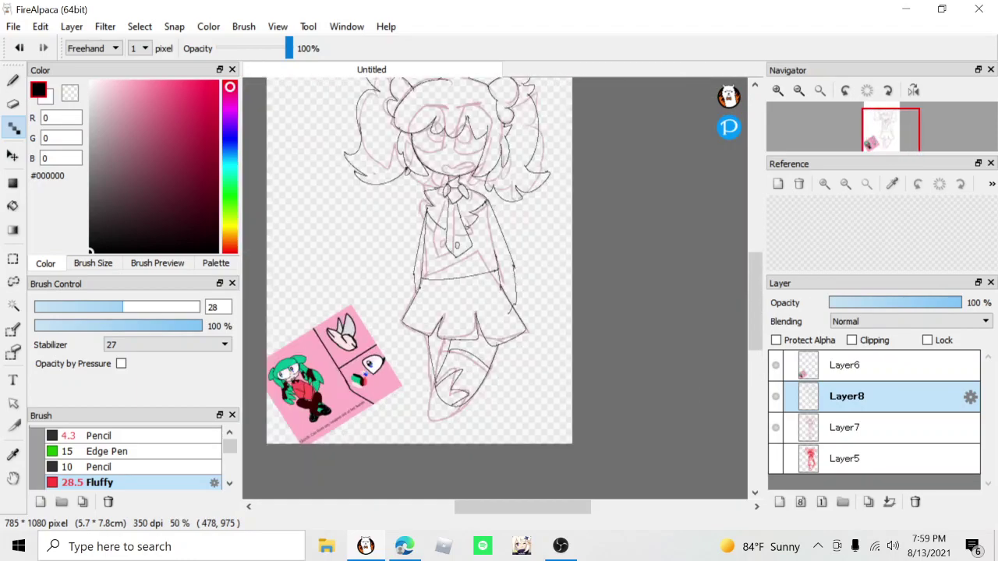
scroll(453, 402, up, 3)
scroll(453, 403, up, 1)
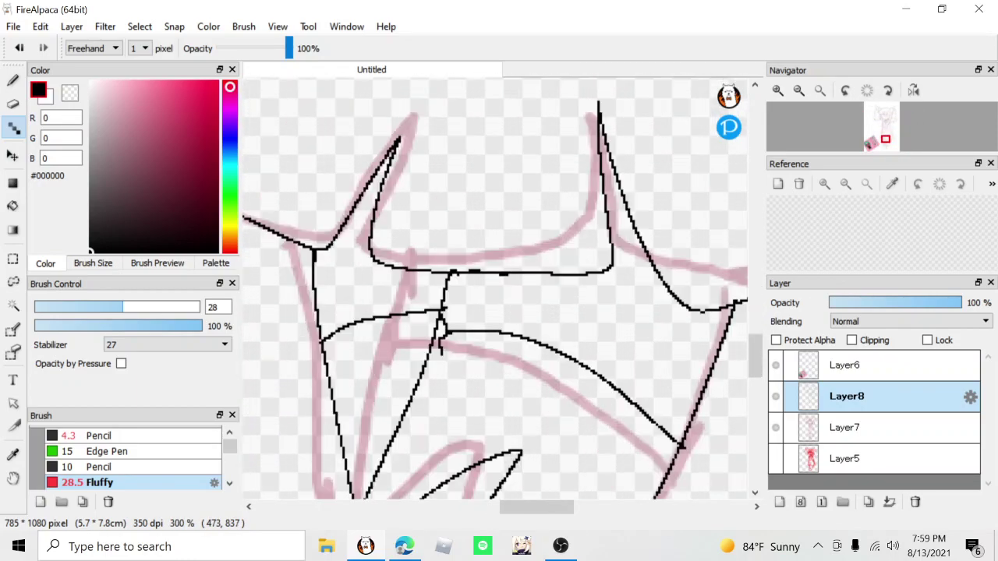
scroll(453, 403, down, 4)
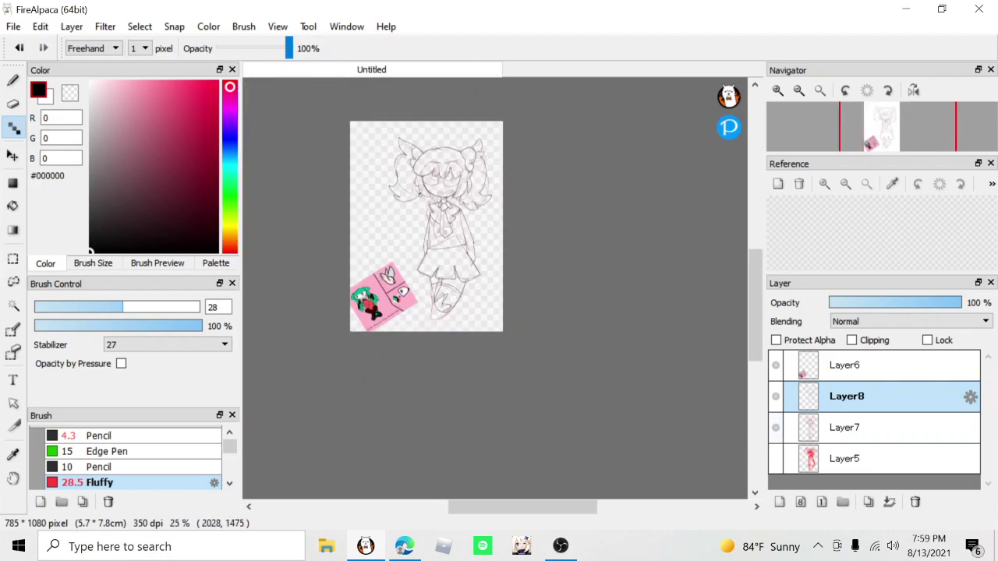
scroll(482, 234, up, 1)
scroll(428, 166, down, 1)
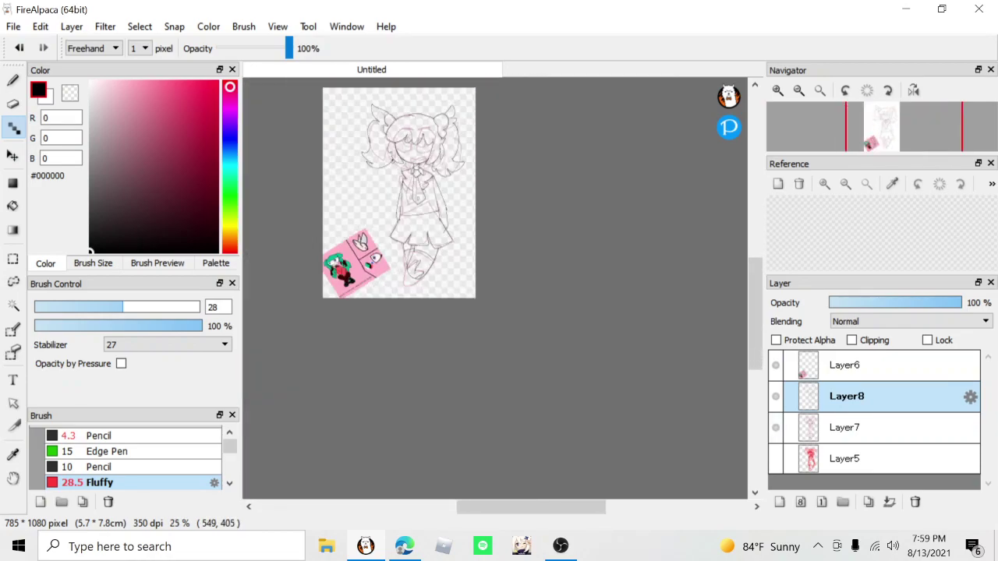
- Ink the closed, slanted mouth shape on the lower face
scroll(430, 166, up, 7)
mouse_move(403, 290)
mouse_down()
mouse_move(369, 260)
mouse_move(533, 237)
mouse_move(406, 289)
mouse_up()
scroll(467, 234, down, 3)
scroll(472, 195, up, 1)
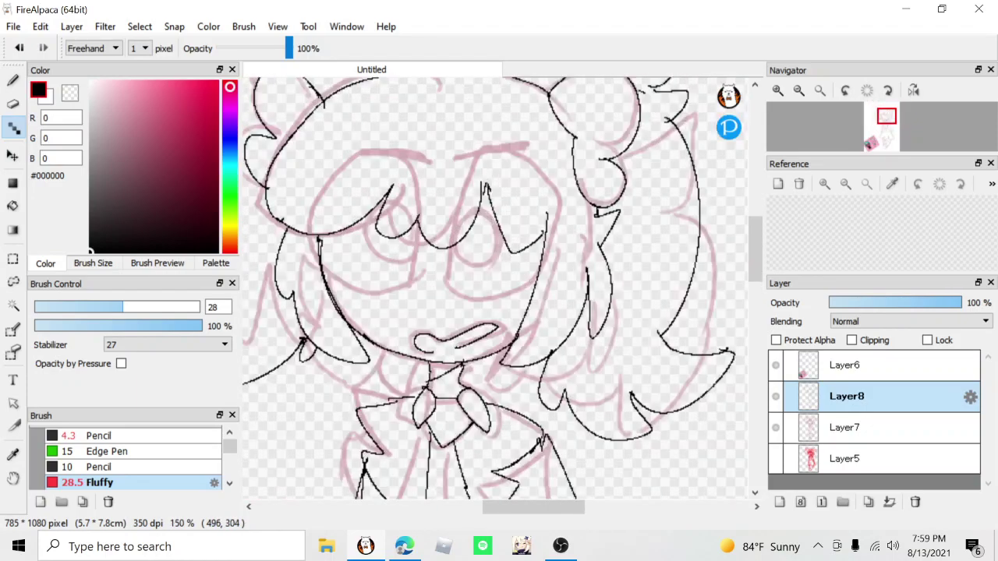
- Add a layer above Layer8 and set the Fluffy brush to size 4.5 with stabilizer 13, undoing the test stroke
click(780, 502)
click(12, 80)
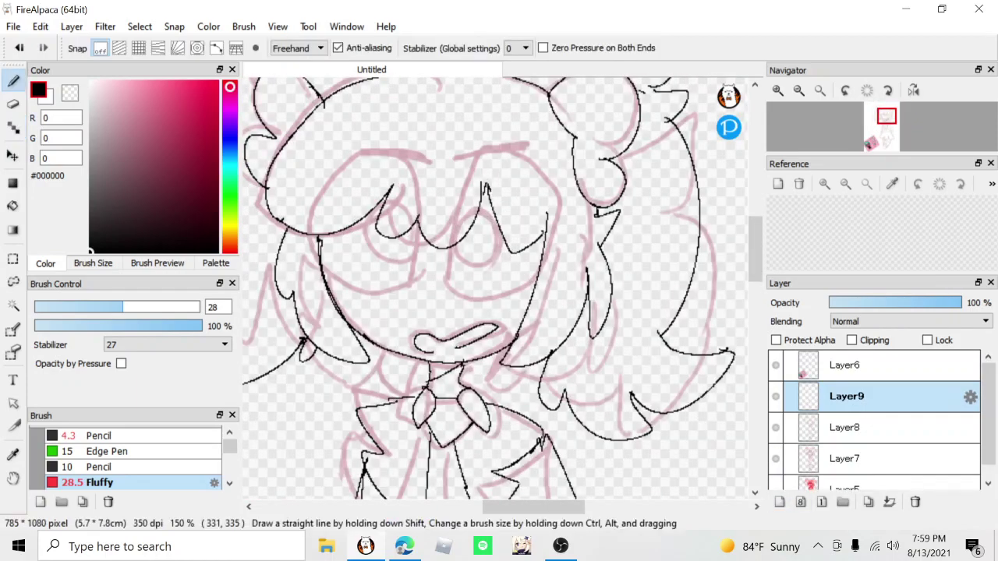
mouse_move(495, 288)
mouse_down()
mouse_move(446, 288)
mouse_move(544, 233)
mouse_move(518, 142)
mouse_move(466, 165)
mouse_move(445, 286)
mouse_up()
key(ctrl+z)
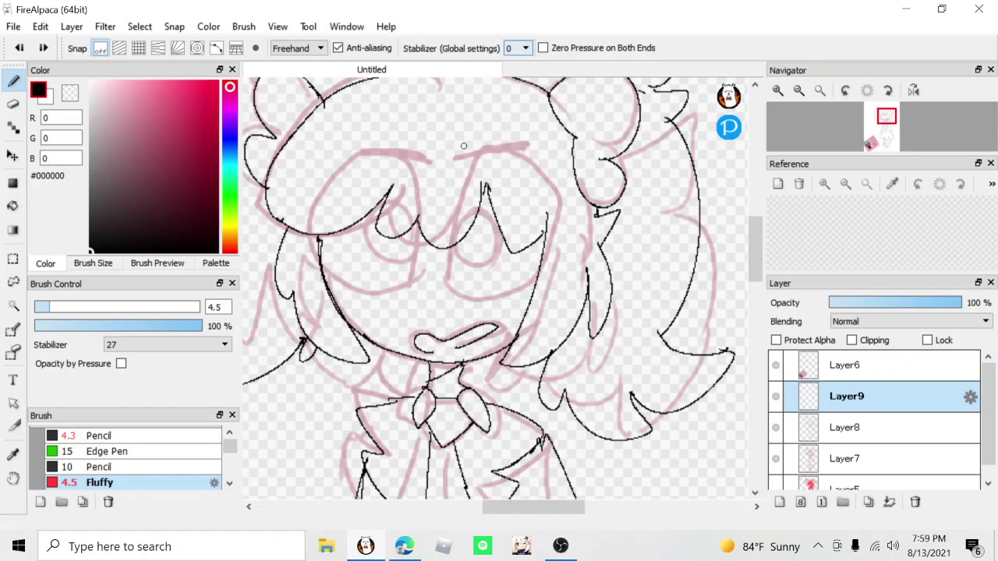
click(168, 345)
click(156, 180)
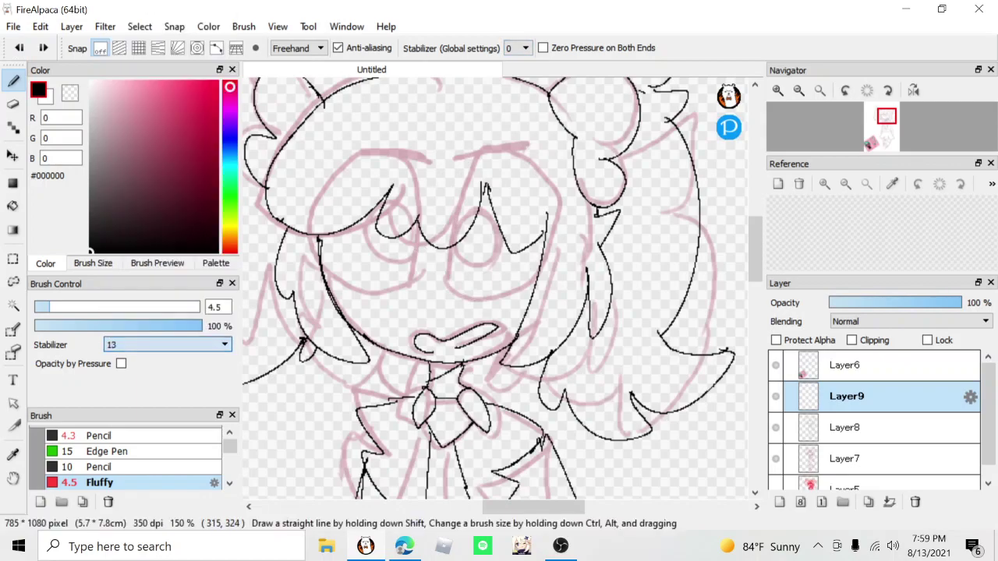
- Undo the thin trial eye, set the brush size to 12, and draw the right-hand eye's thick outline and round iris
mouse_move(441, 280)
mouse_down()
mouse_move(472, 301)
mouse_move(527, 277)
mouse_move(552, 226)
mouse_move(535, 166)
mouse_move(475, 148)
mouse_move(450, 211)
mouse_move(441, 277)
mouse_up()
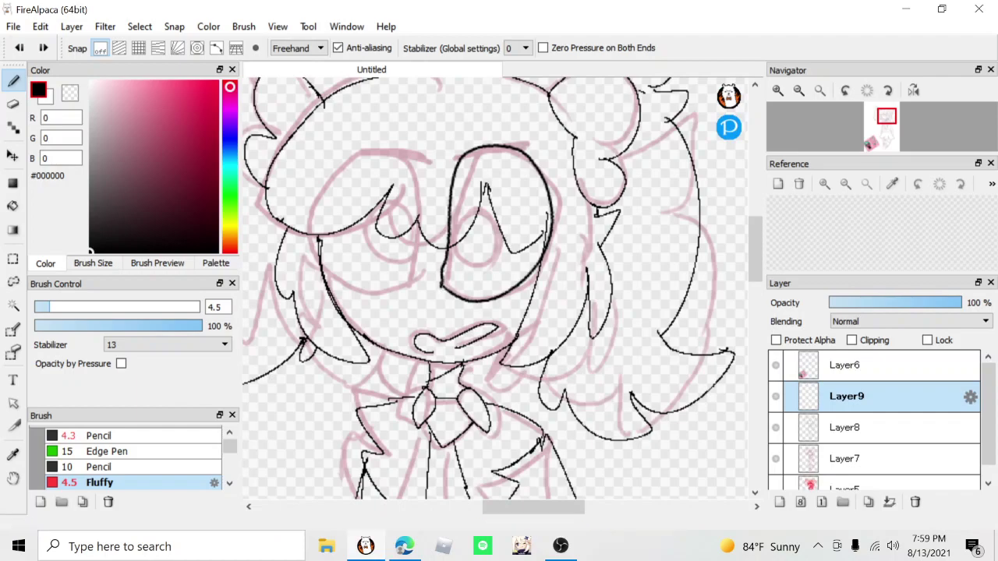
key(ctrl+z)
drag(63, 308, 74, 307)
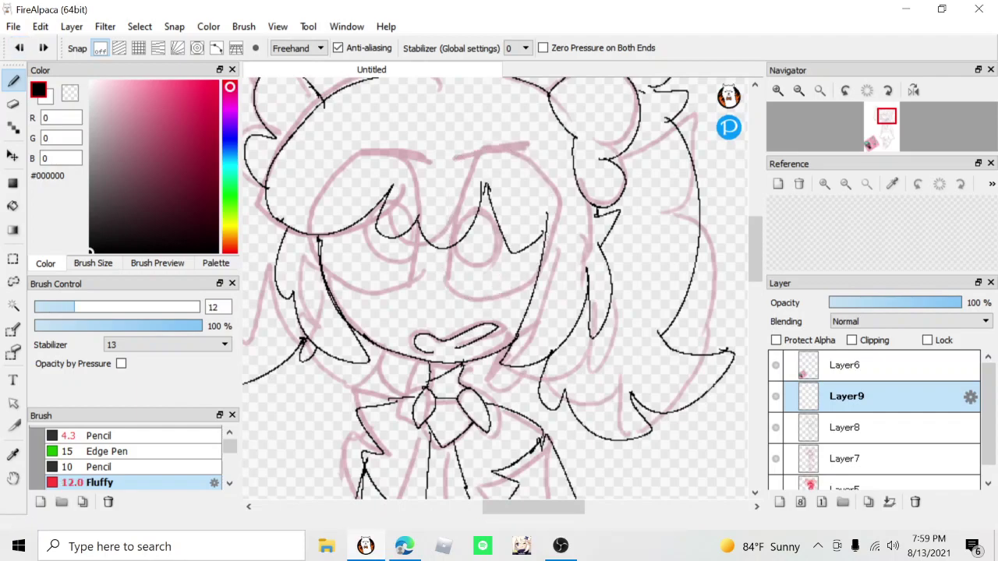
mouse_move(440, 276)
mouse_down()
mouse_move(503, 296)
mouse_move(550, 175)
mouse_move(449, 194)
mouse_move(442, 281)
mouse_up()
mouse_move(536, 162)
mouse_down()
mouse_move(559, 225)
mouse_move(486, 302)
mouse_up()
mouse_move(464, 224)
mouse_down()
mouse_move(481, 272)
mouse_move(445, 233)
mouse_up()
scroll(444, 232, down, 2)
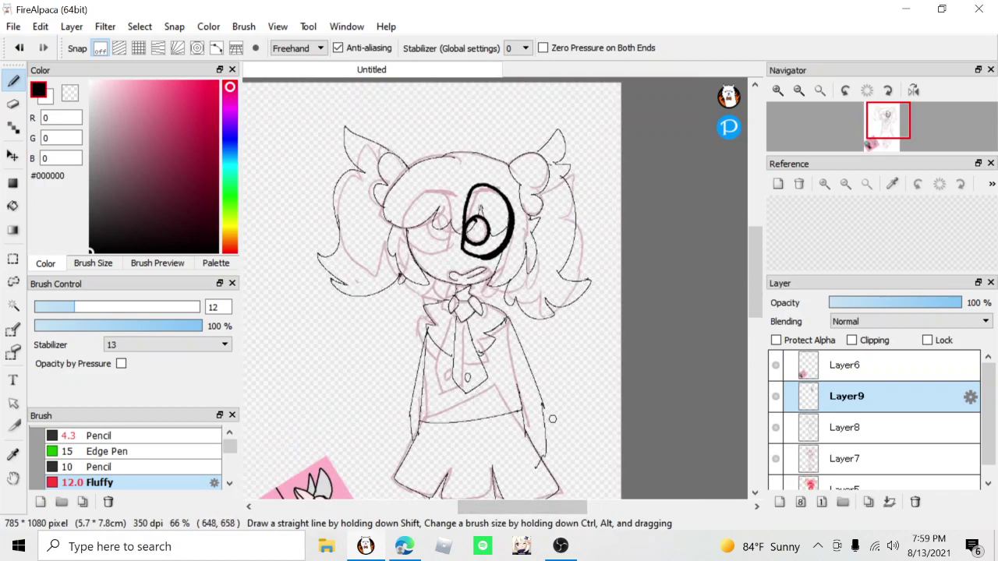
scroll(453, 264, up, 1)
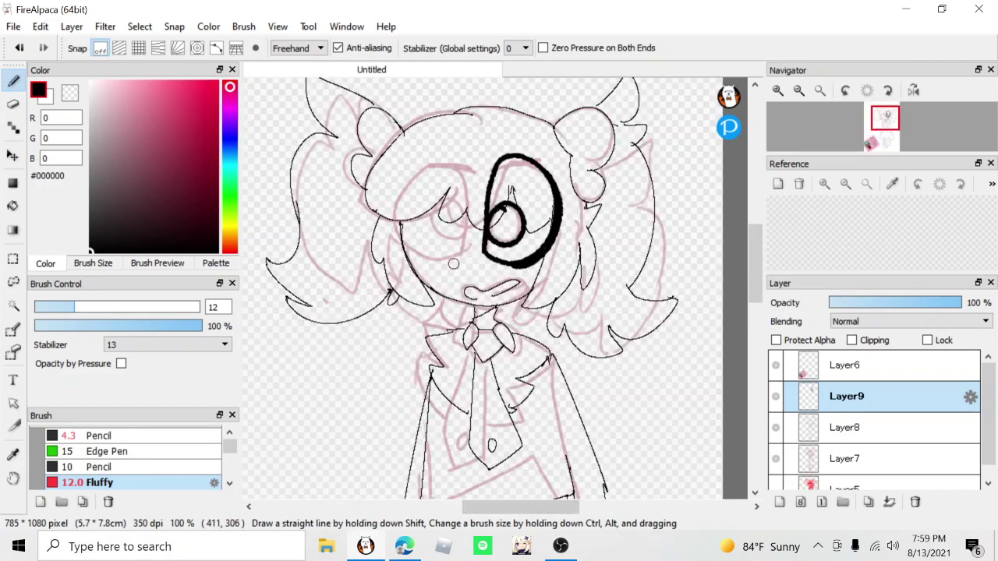
click(560, 546)
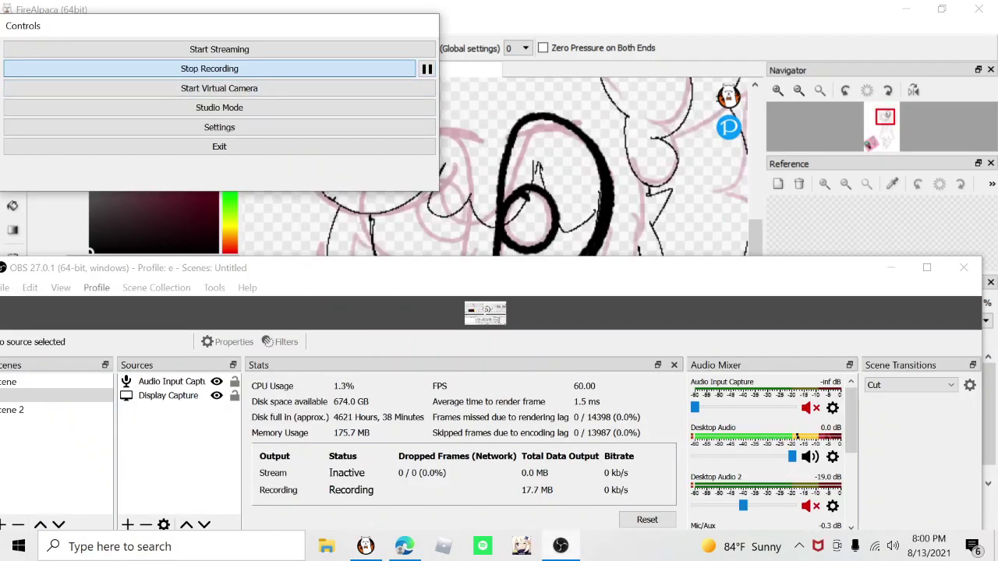
click(561, 546)
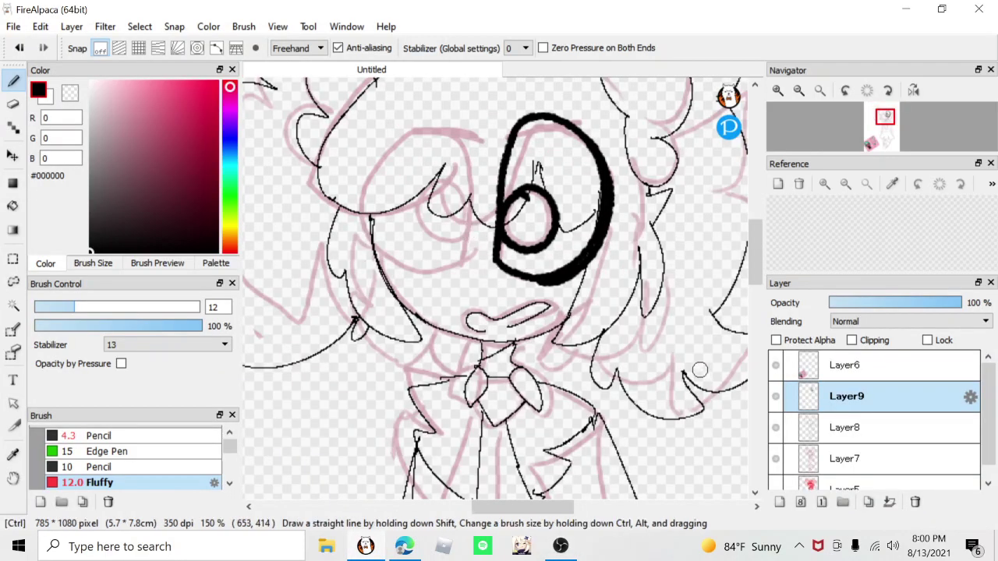
- Paste a mirrored copy of the eye, position it over the left-hand sketched eye, and merge it down into Layer9
key(ctrl+v)
click(469, 482)
drag(554, 167, 417, 166)
mouse_move(507, 265)
mouse_down()
mouse_move(488, 279)
mouse_move(495, 275)
mouse_up()
drag(421, 168, 429, 165)
key(Return)
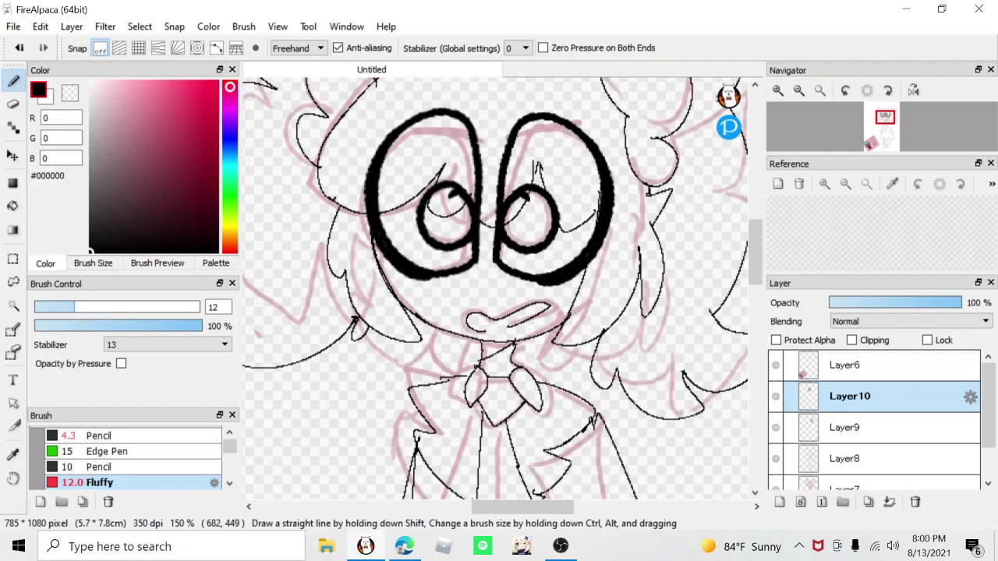
click(890, 502)
- Ink slanted, frowning eyebrows above both eyes with the Dot tool
drag(352, 176, 426, 214)
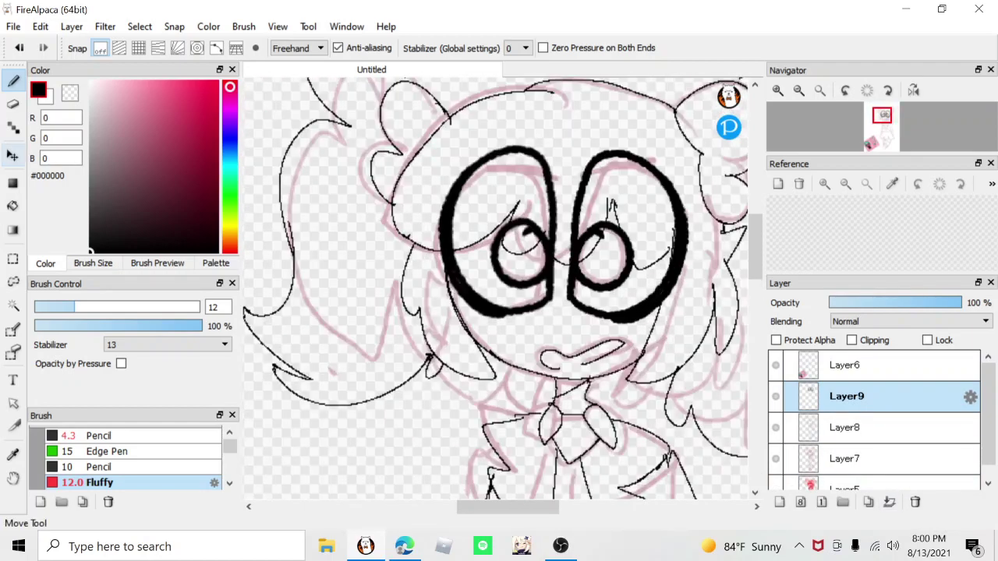
click(13, 127)
scroll(524, 301, down, 1)
scroll(570, 250, up, 2)
drag(566, 174, 485, 225)
drag(369, 183, 464, 196)
scroll(464, 196, down, 3)
scroll(464, 197, up, 2)
click(20, 48)
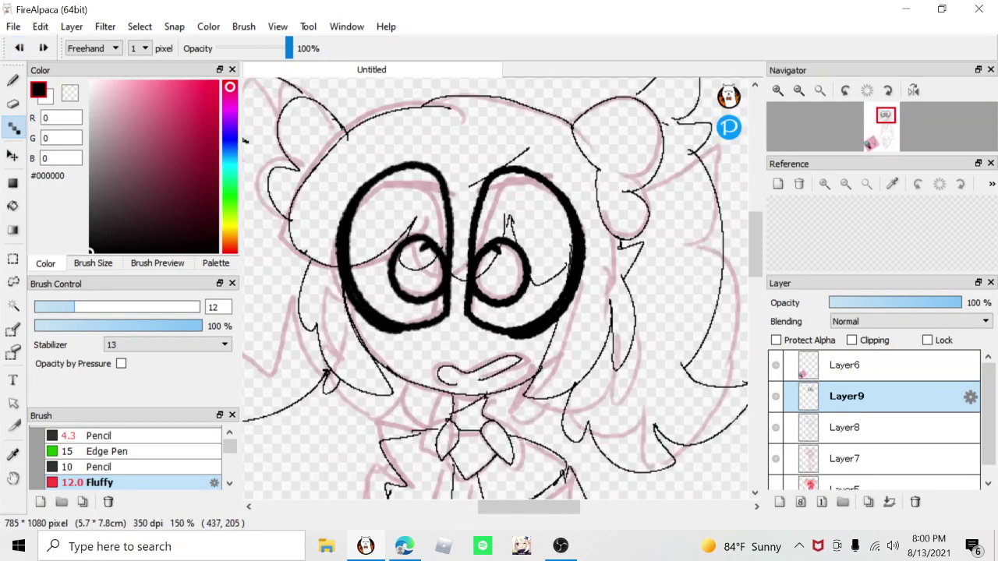
scroll(480, 180, up, 2)
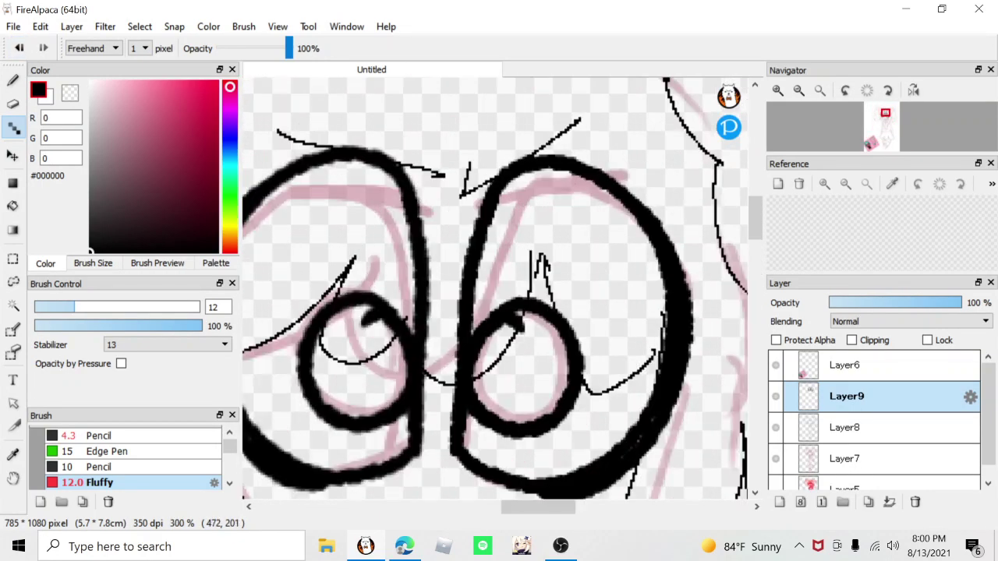
- Hide the pink sketch on Layer7
scroll(439, 179, down, 5)
scroll(510, 261, up, 1)
click(776, 428)
click(776, 428)
scroll(425, 257, up, 1)
click(776, 459)
scroll(775, 459, down, 1)
scroll(380, 240, down, 1)
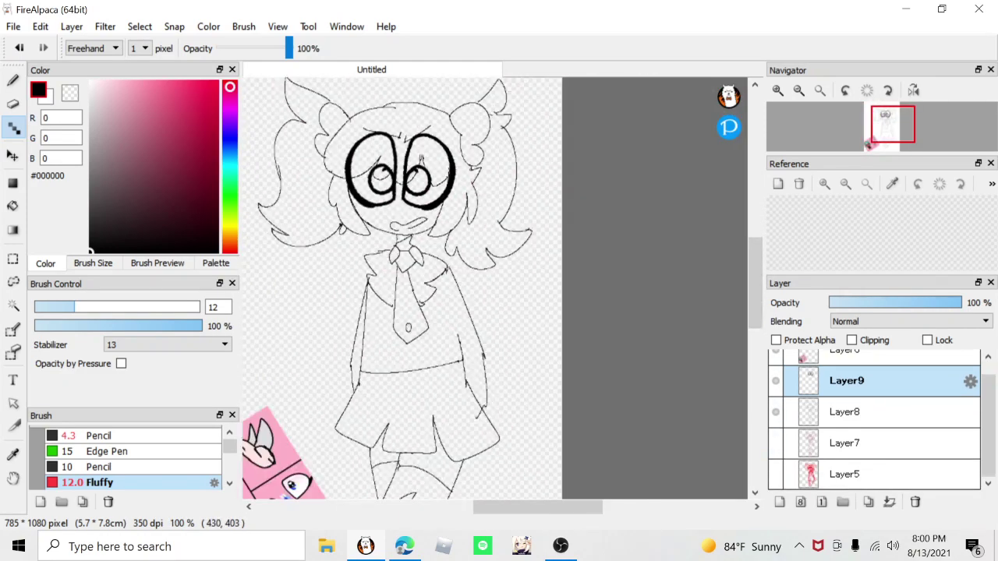
click(890, 502)
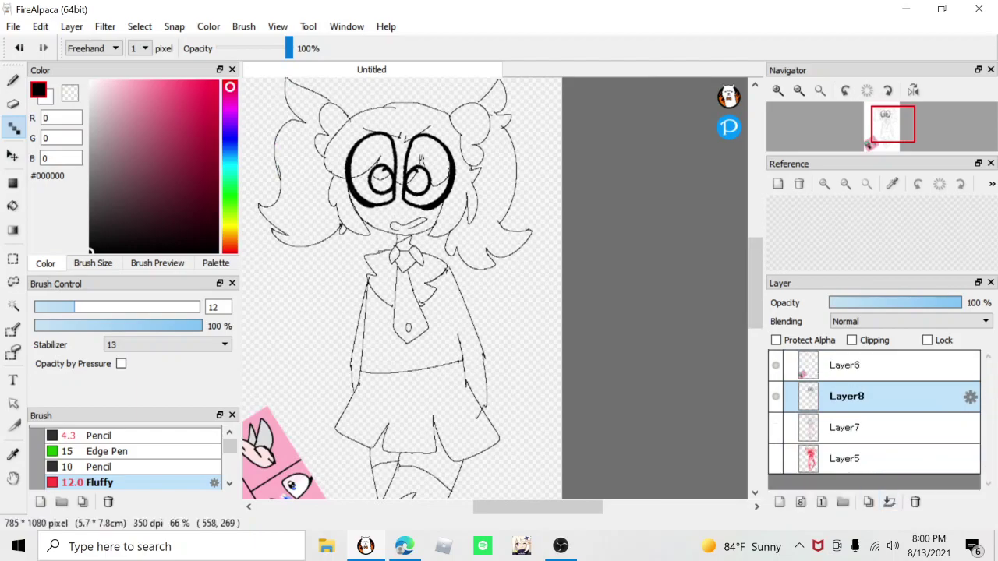
click(13, 104)
scroll(367, 164, up, 2)
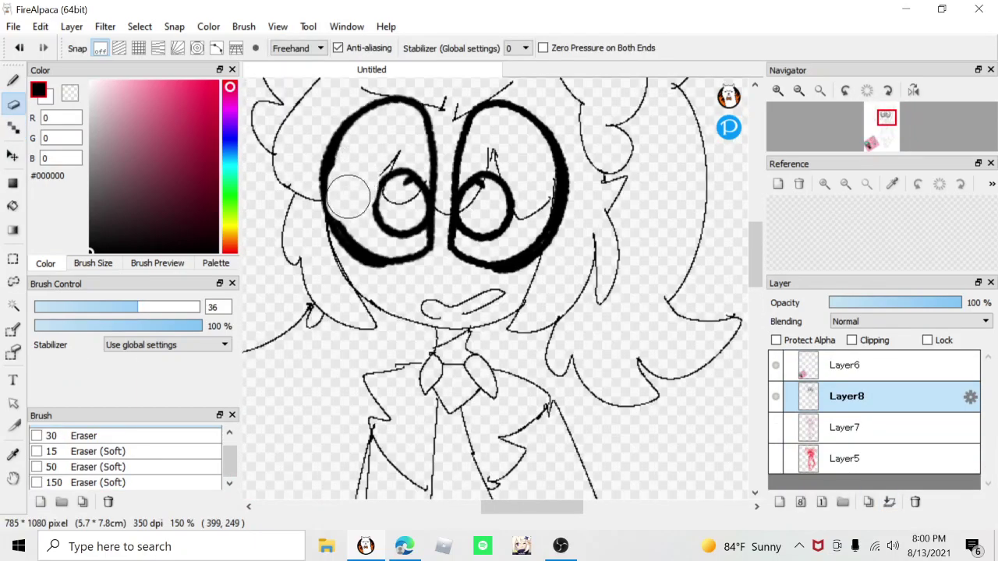
click(19, 47)
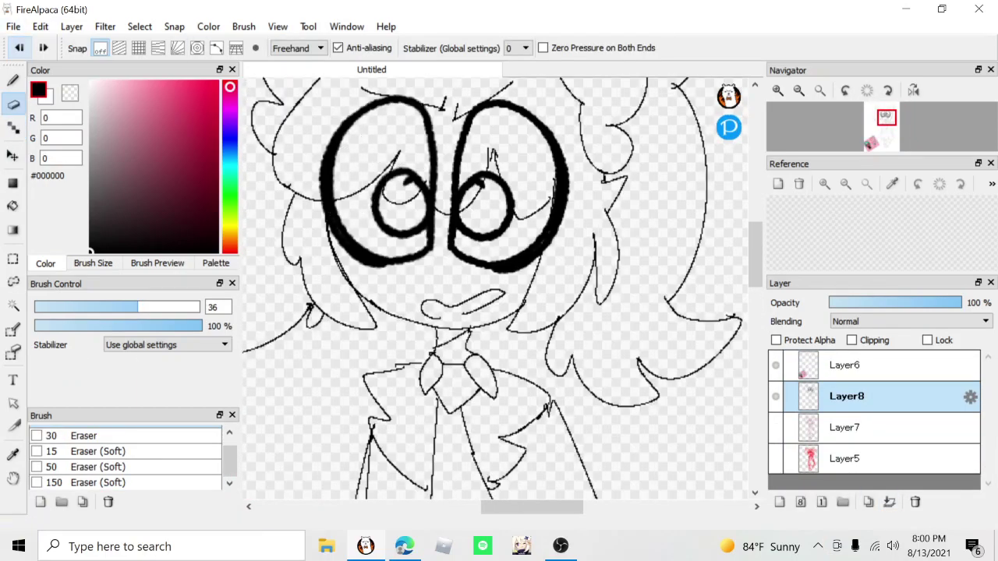
click(20, 47)
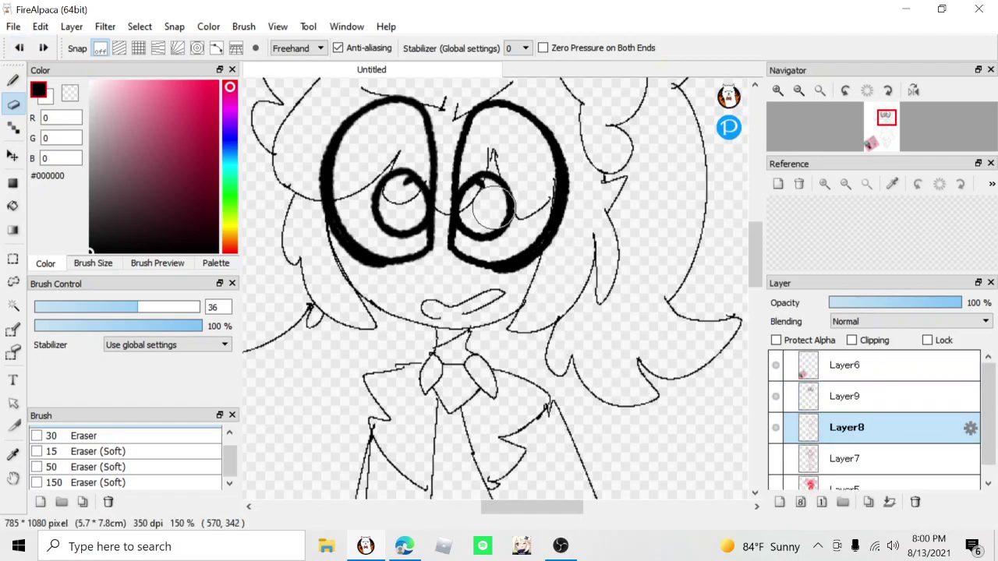
- Reduce the eraser size to 18 and erase the fringe lines inside both eyes on Layer8
key(bracketleft)
key(bracketleft)
key(bracketleft)
key(bracketleft)
key(bracketleft)
key(bracketleft)
key(bracketleft)
key(bracketleft)
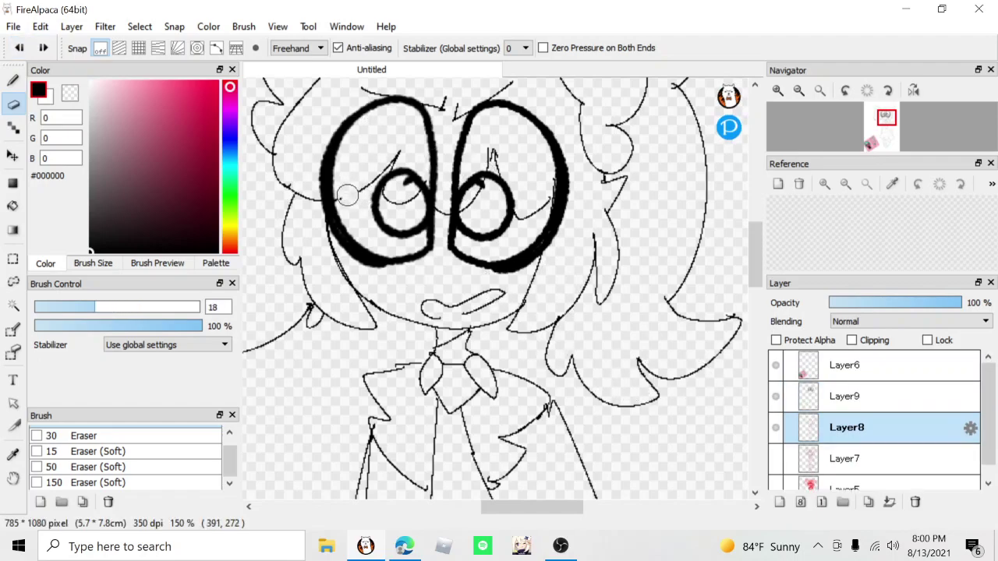
mouse_move(381, 148)
mouse_down()
mouse_move(396, 149)
mouse_move(407, 177)
mouse_move(399, 203)
mouse_move(396, 191)
mouse_up()
mouse_move(477, 189)
mouse_down()
mouse_move(505, 214)
mouse_move(531, 182)
mouse_up()
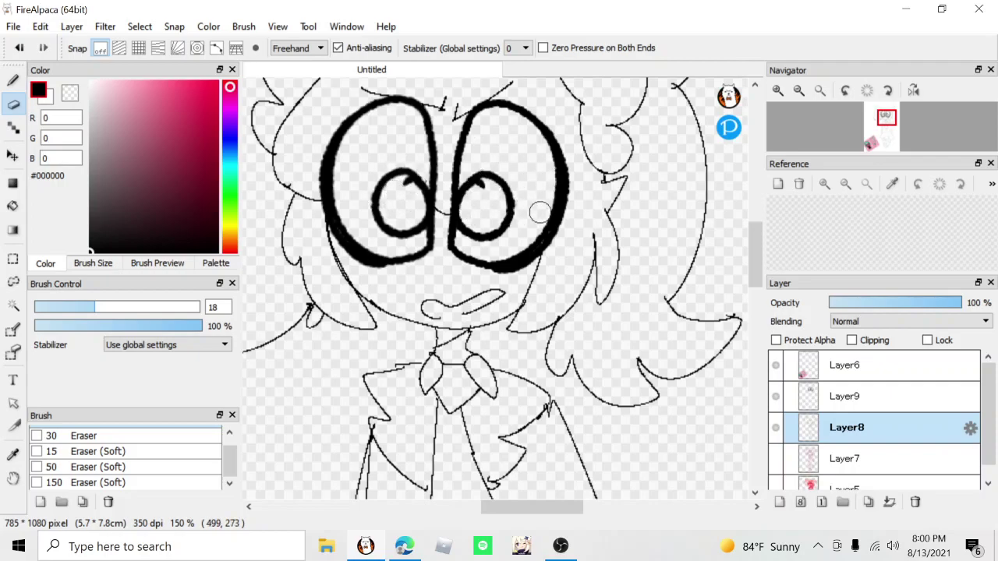
- Merge the eyes on Layer9 down into the line art on Layer8
scroll(469, 195, down, 2)
click(846, 396)
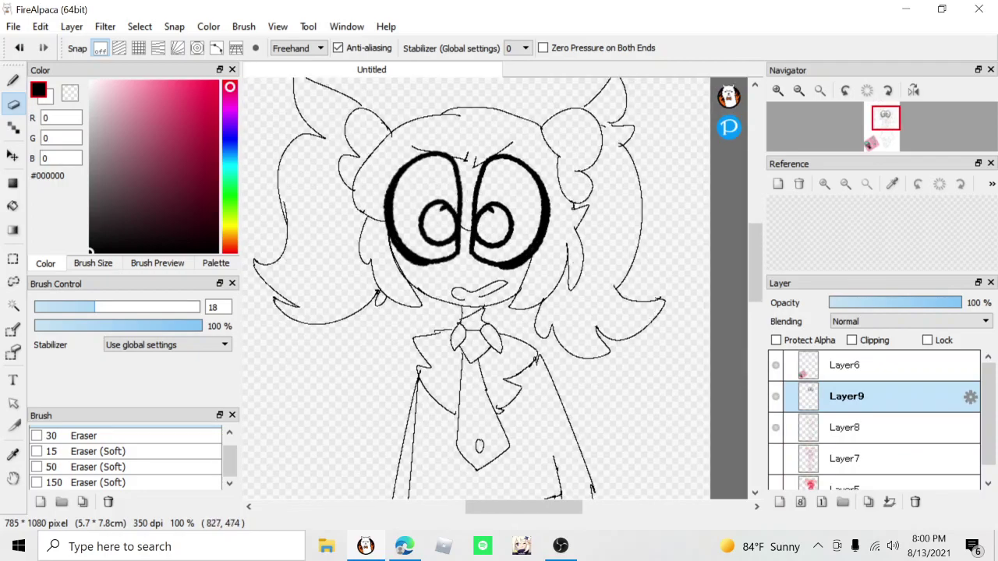
click(889, 502)
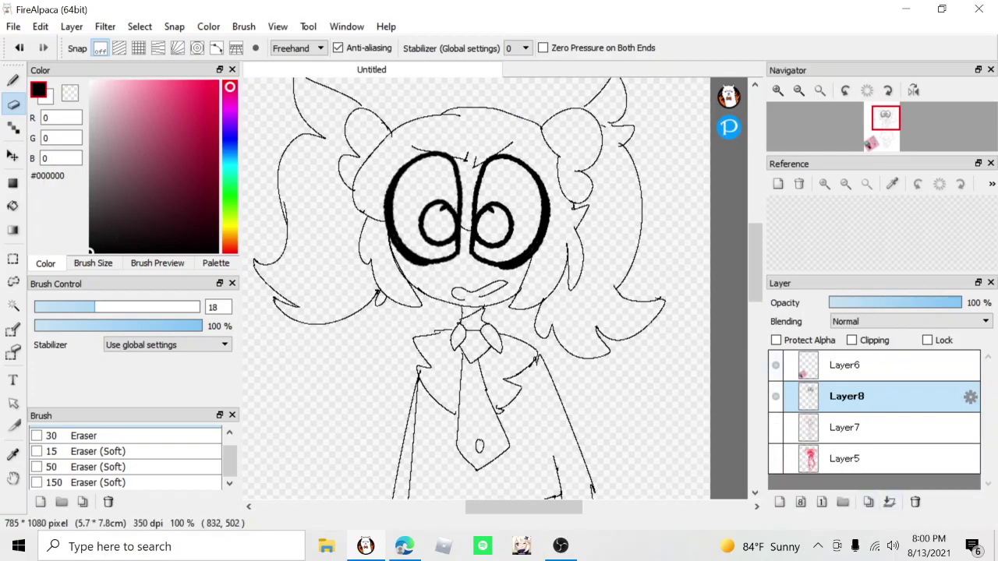
- Switch to the Bucket tool and sample the skin colour #FFE7E3 from the pink reference picture
scroll(406, 309, down, 3)
click(12, 206)
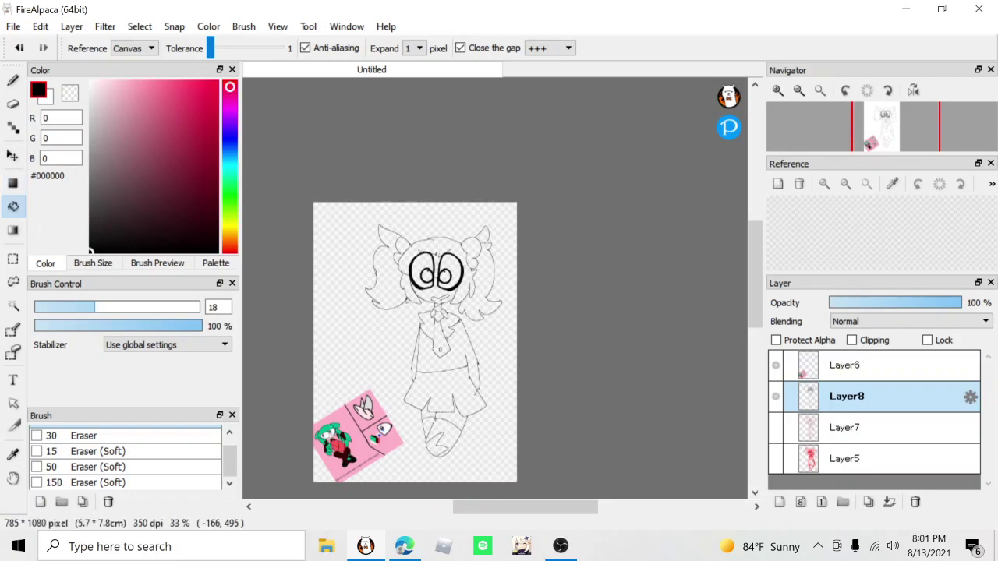
scroll(367, 390, up, 3)
right_click(399, 380)
scroll(378, 401, down, 4)
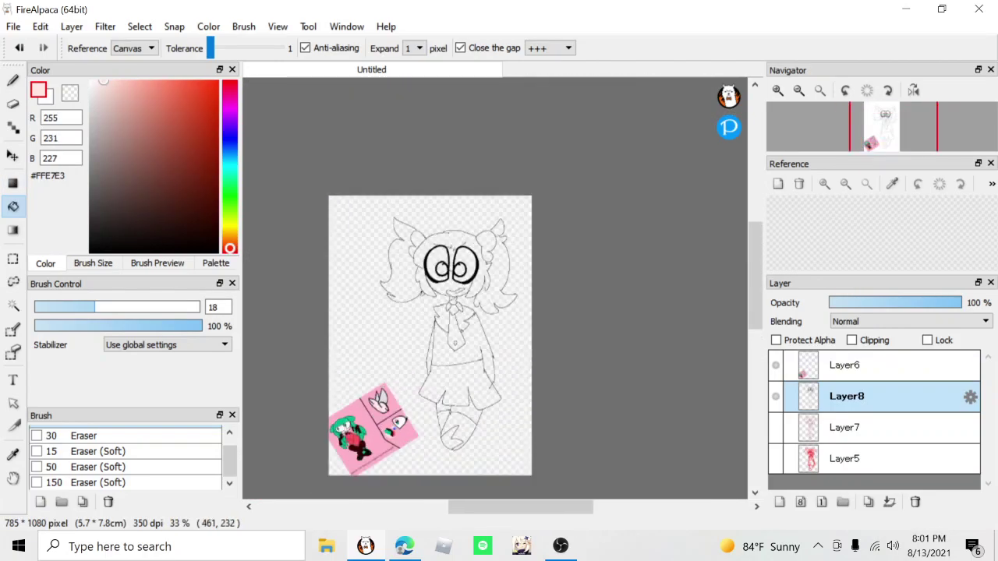
scroll(454, 245, up, 2)
click(442, 321)
click(19, 48)
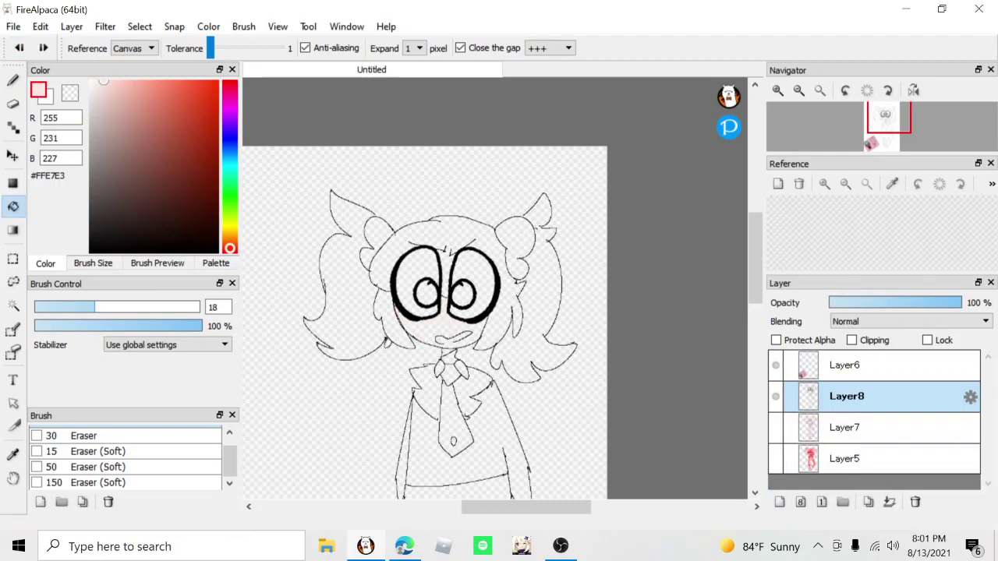
- Add a layer beneath the Layer8 line art and fill the face and neck with the skin colour #FFE7E3
click(779, 502)
drag(847, 397, 847, 427)
scroll(443, 300, up, 3)
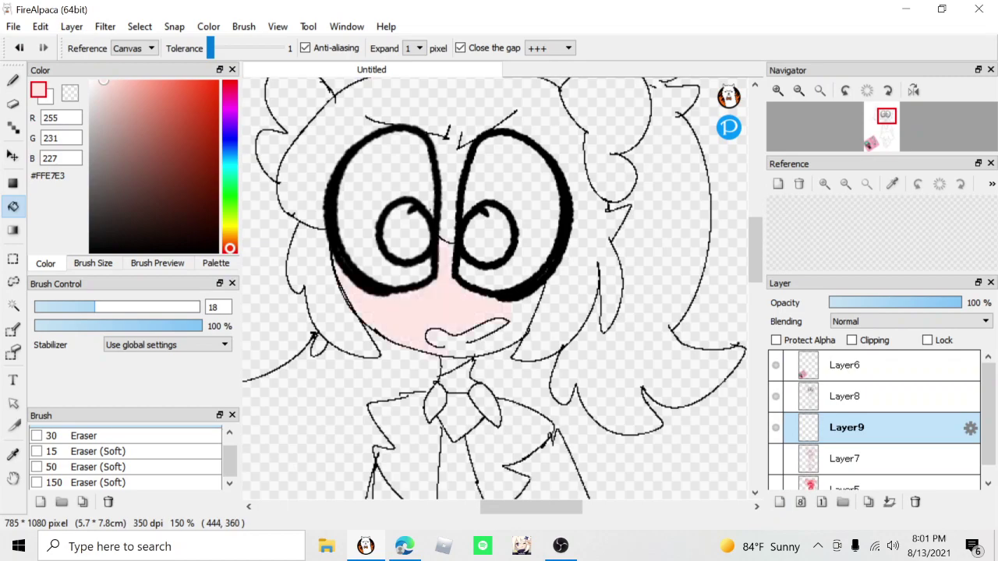
scroll(494, 288, down, 2)
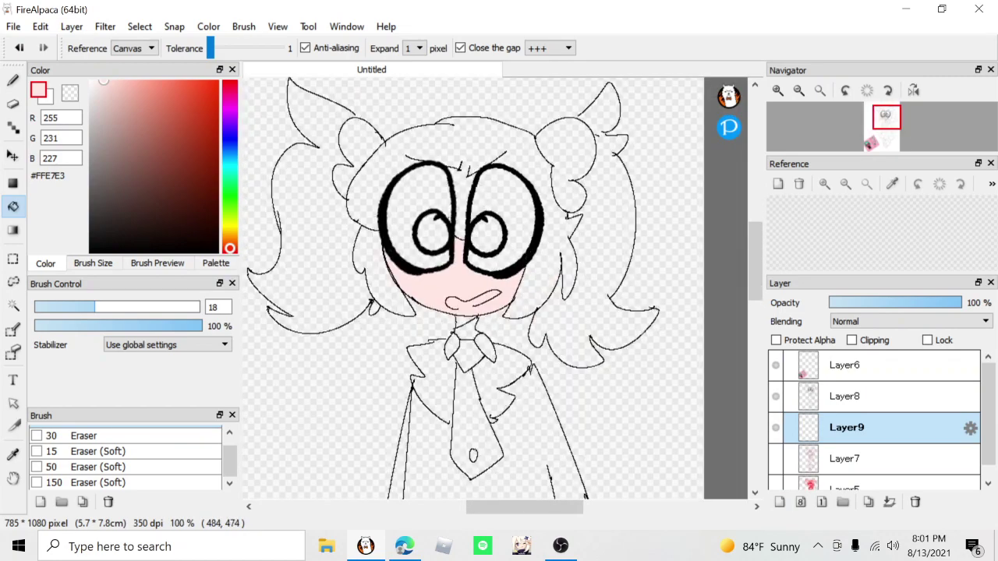
scroll(482, 406, down, 3)
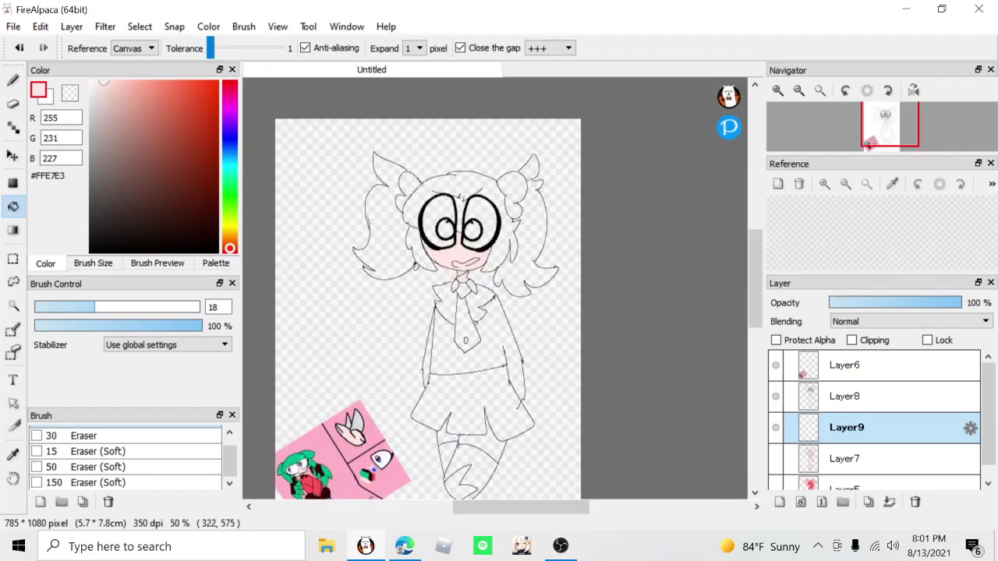
- Try to fill the sweater and its unfilled sleeve with muted pink #C8B2AE on Layer9
scroll(401, 342, down, 1)
scroll(375, 416, up, 1)
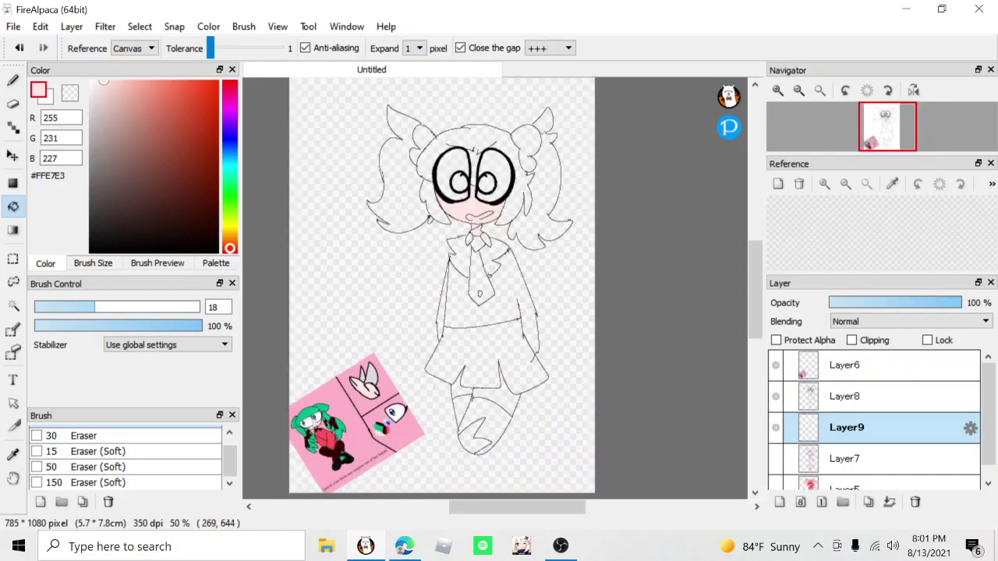
drag(103, 81, 105, 117)
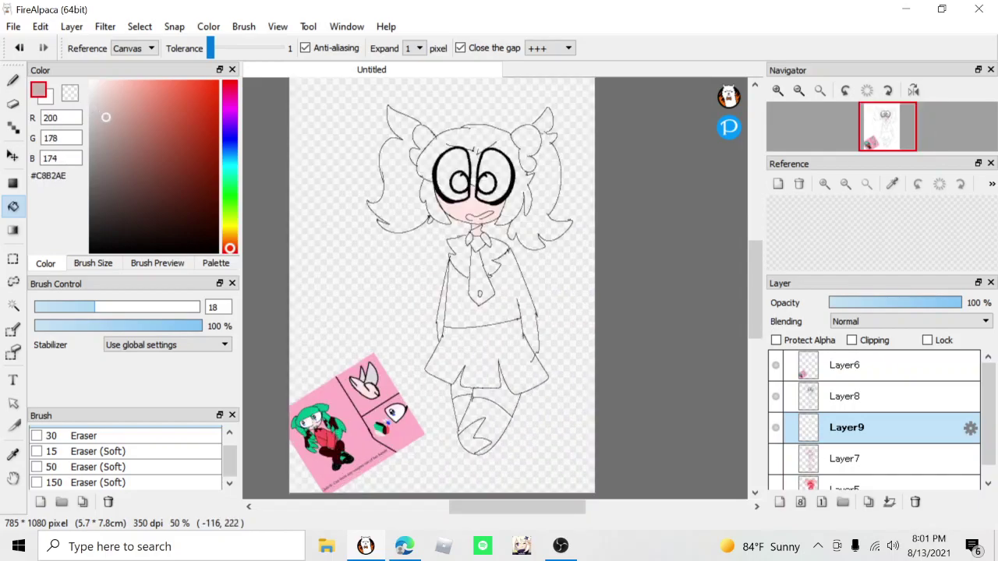
scroll(445, 237, up, 1)
click(478, 329)
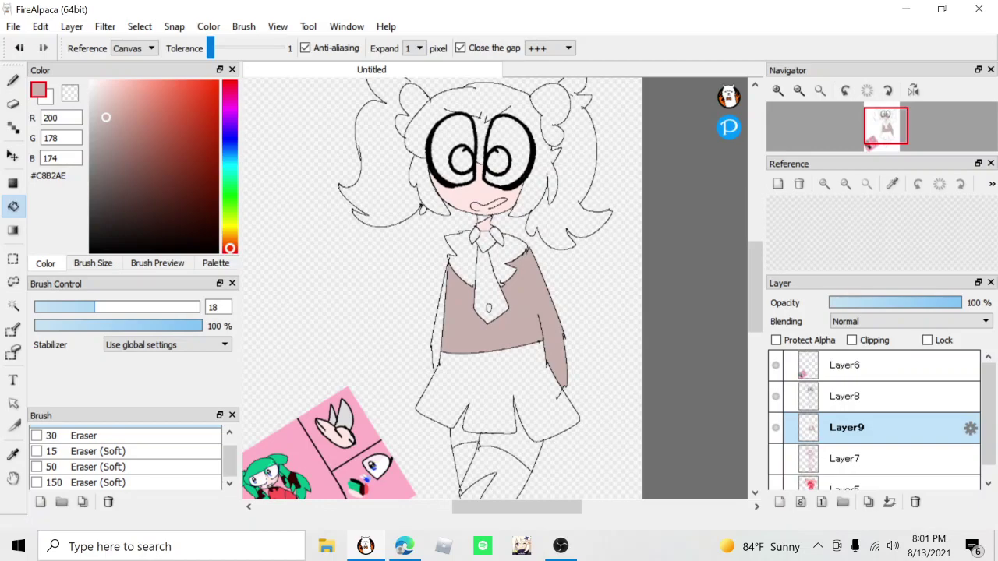
click(13, 27)
click(245, 113)
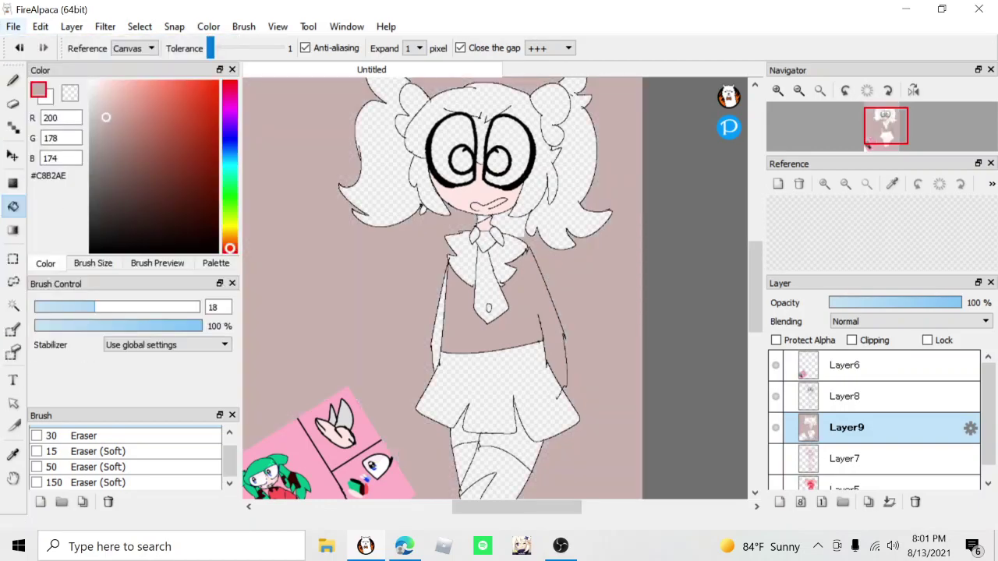
click(20, 48)
- Import yuka.png as a new layer and move the picture left so it sits beside the line art character
click(13, 26)
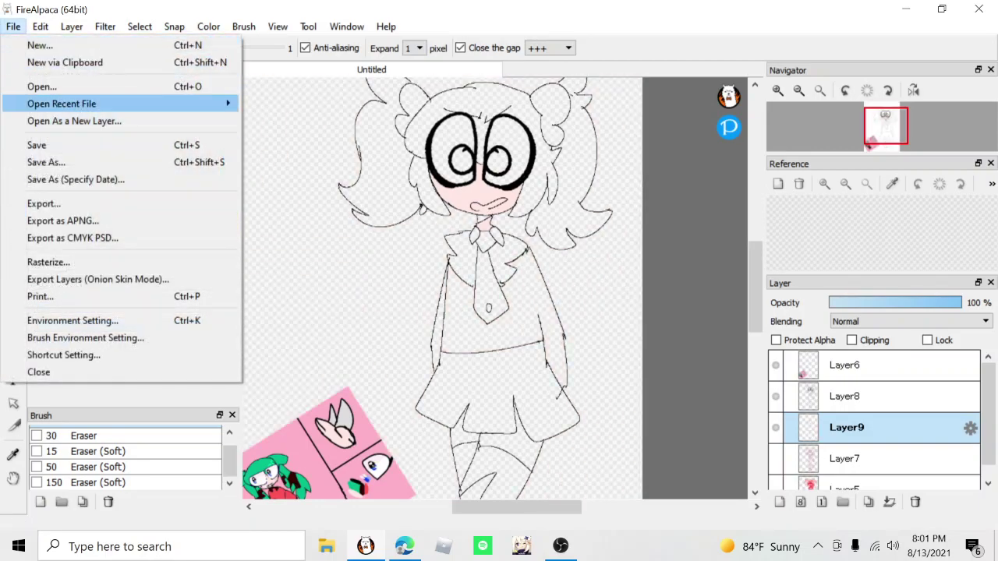
click(74, 121)
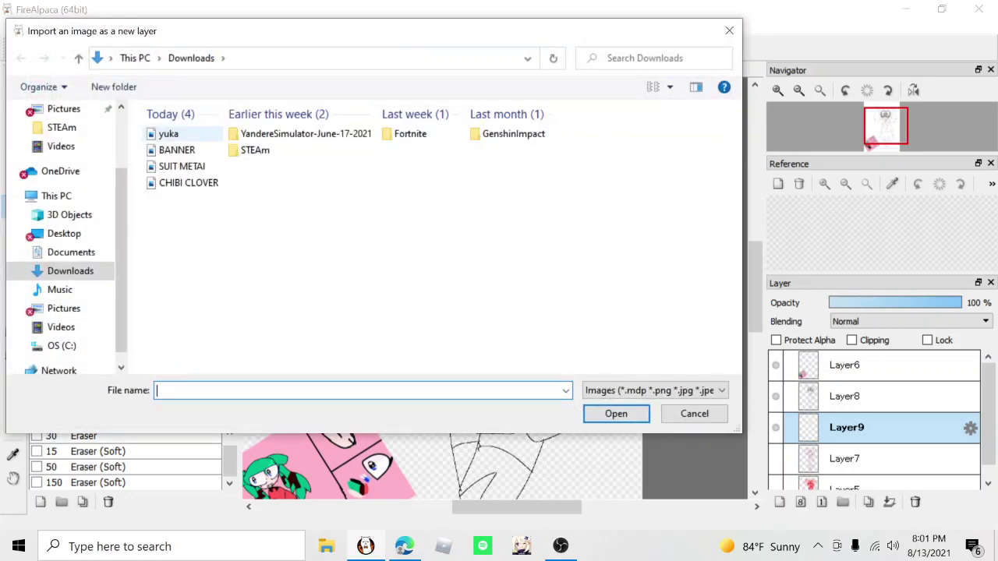
double_click(168, 134)
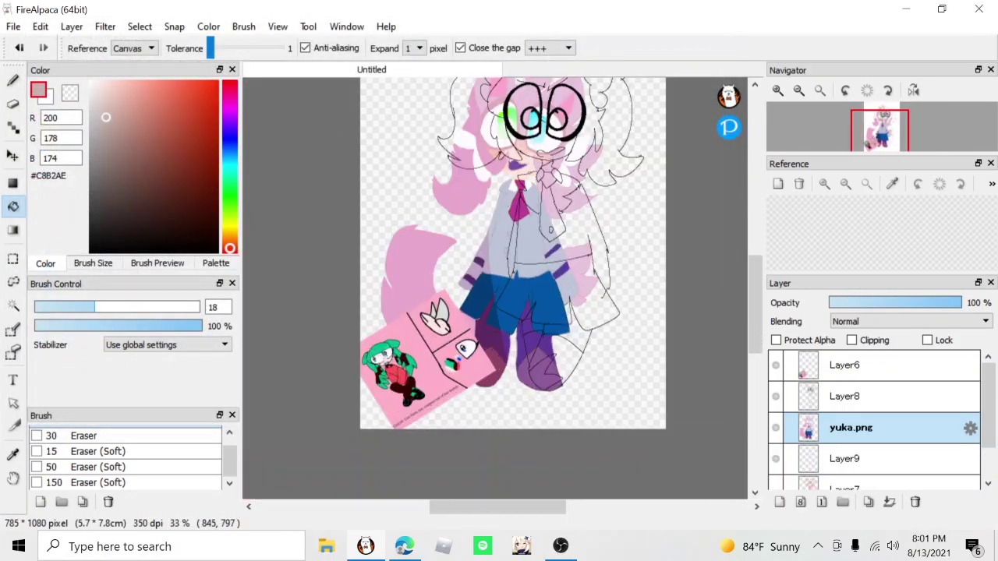
key(ctrl+t)
drag(530, 257, 449, 268)
click(669, 505)
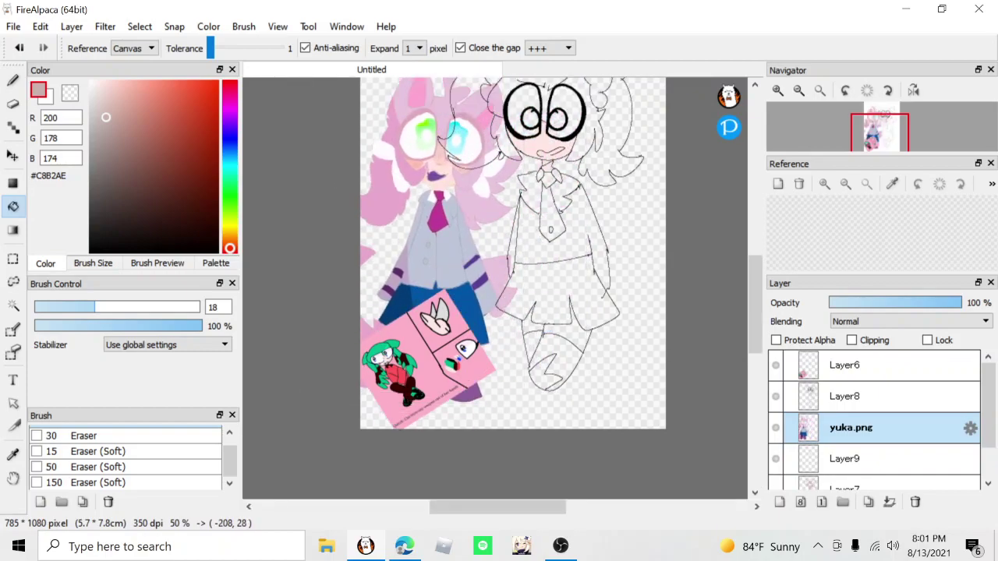
- Try to fill the sweater with mauve #BEA9C5 sampled from the yuka.png picture
scroll(376, 281, up, 2)
right_click(434, 270)
scroll(434, 271, down, 3)
scroll(526, 256, up, 2)
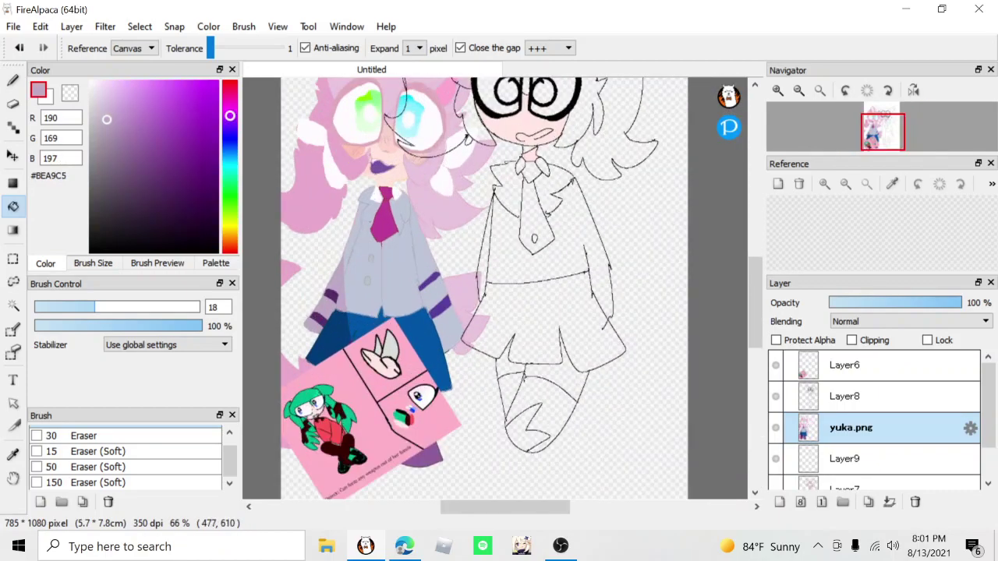
click(526, 256)
- Sample the blue-grey #BEC5D8 from the jacket in the yuka.png picture and undo the sweater fills made on that layer
right_click(407, 295)
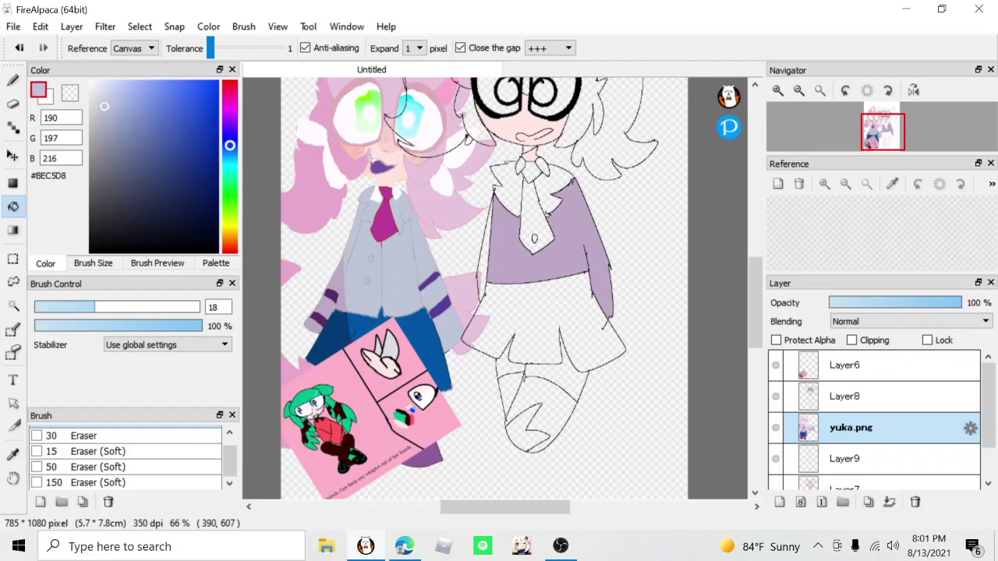
click(491, 260)
click(20, 48)
click(20, 48)
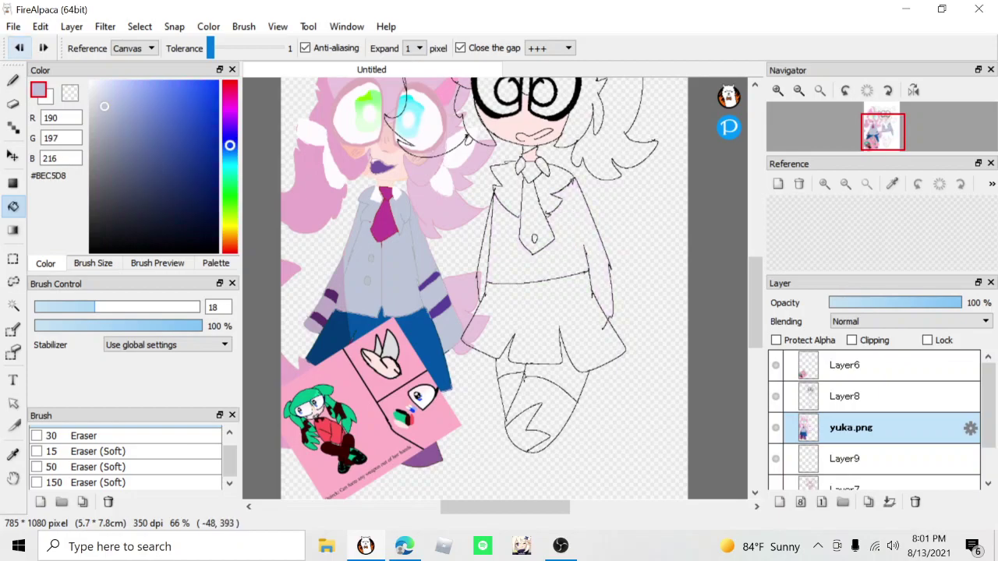
- Try to fill the sweater and sleeves with blue-grey #BEC5D8 on the Layer8 line art
click(798, 397)
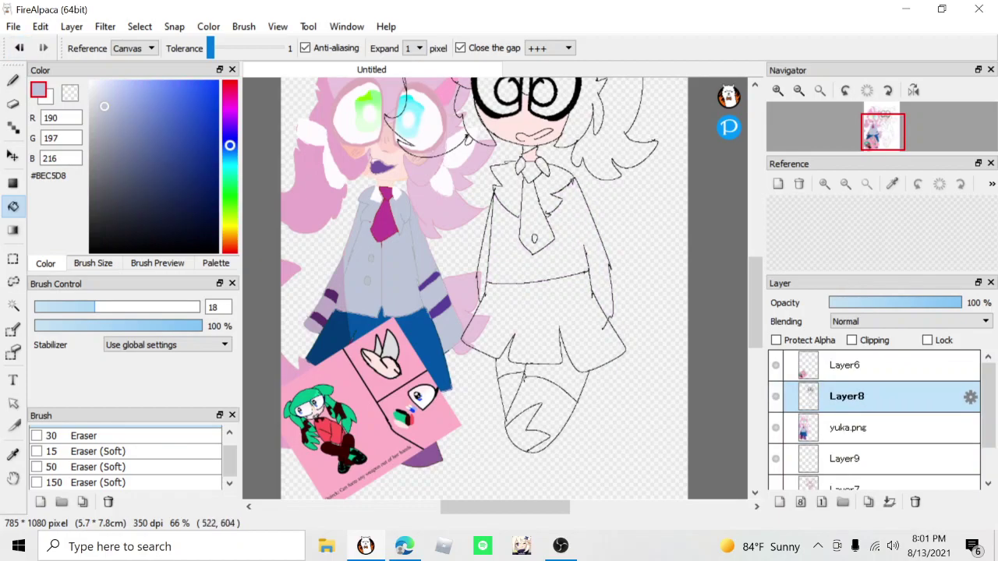
click(551, 255)
scroll(477, 251, up, 2)
click(494, 261)
scroll(496, 261, down, 2)
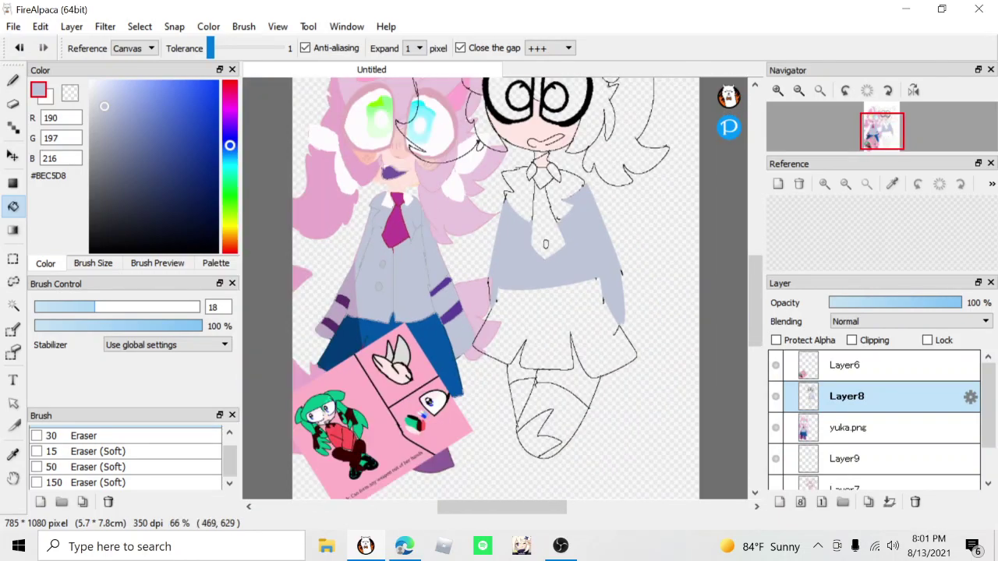
click(19, 47)
- Fill the sweater and both sleeves with blue-grey #BEC5D8 on Layer9
scroll(874, 421, down, 2)
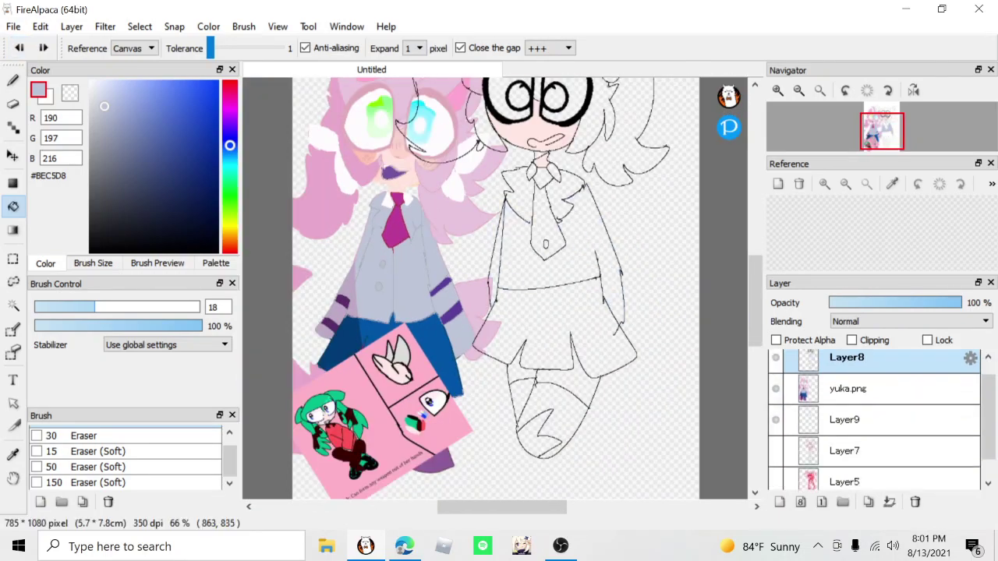
scroll(882, 420, up, 1)
click(872, 439)
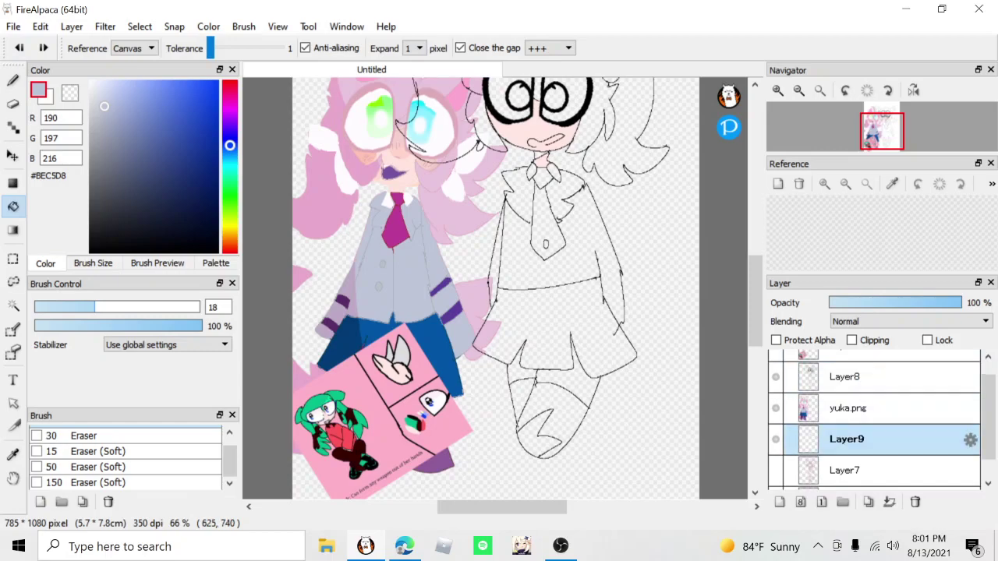
click(583, 268)
scroll(508, 229, up, 1)
click(490, 272)
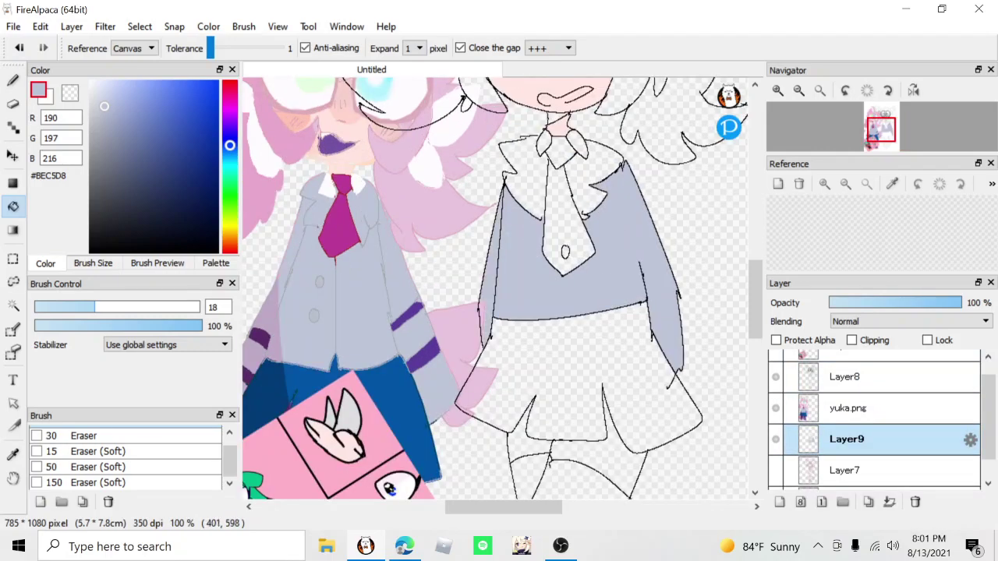
- Sample the blue skirt in yuka.png, darken it to #003B77, fill the whole skirt on Layer9 and hide the yuka.png layer
right_click(396, 389)
click(217, 172)
click(655, 351)
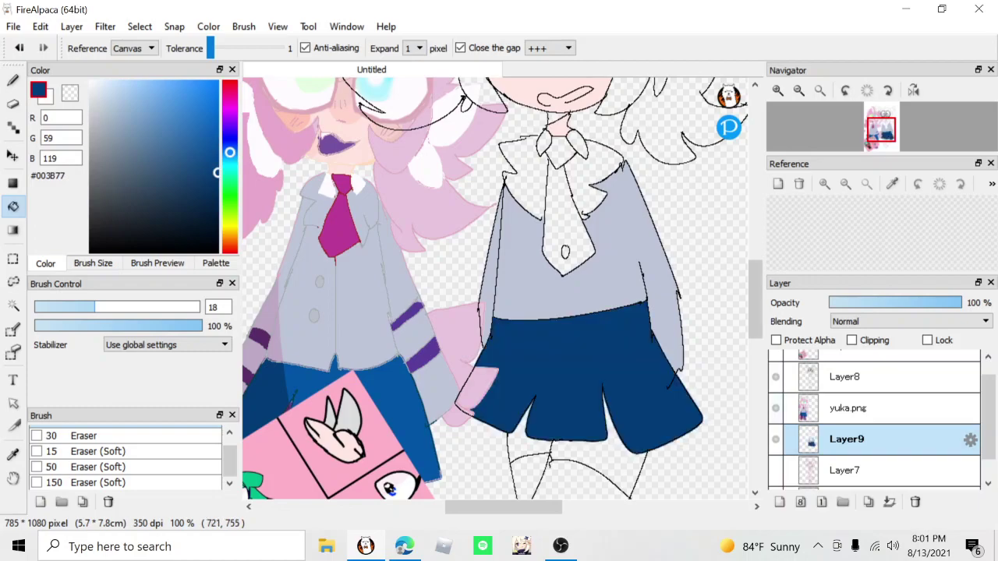
click(776, 408)
click(476, 390)
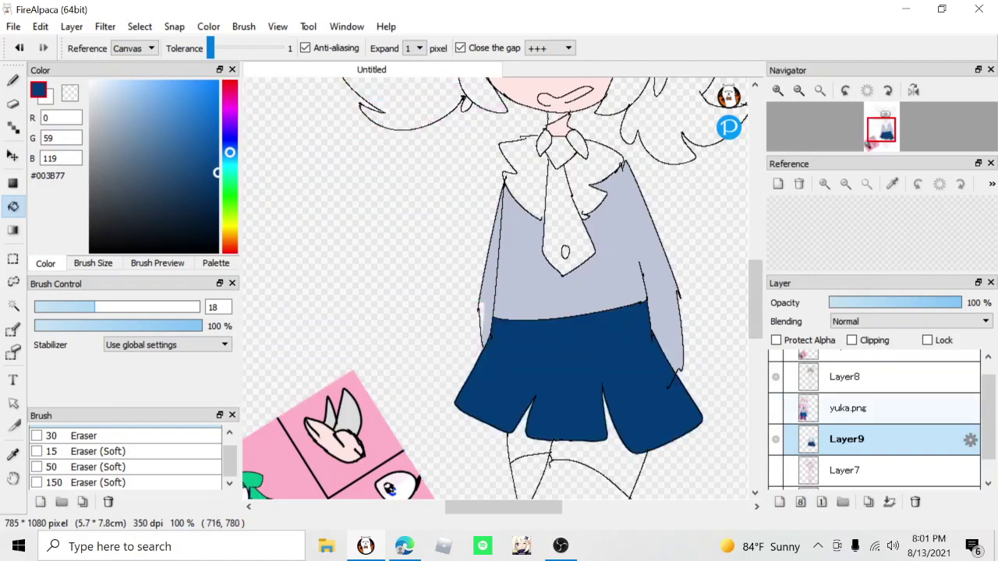
scroll(614, 373, down, 2)
click(776, 409)
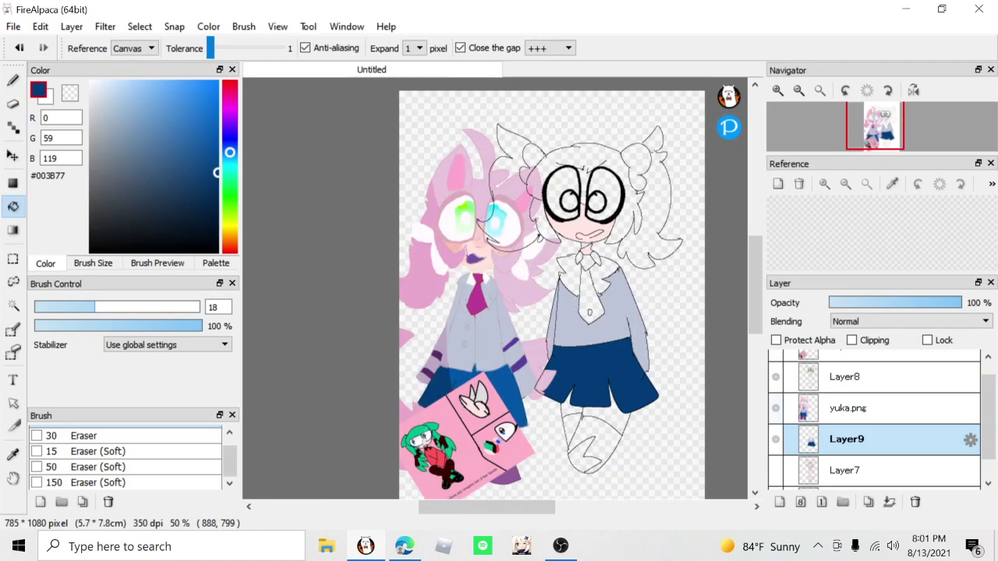
click(776, 408)
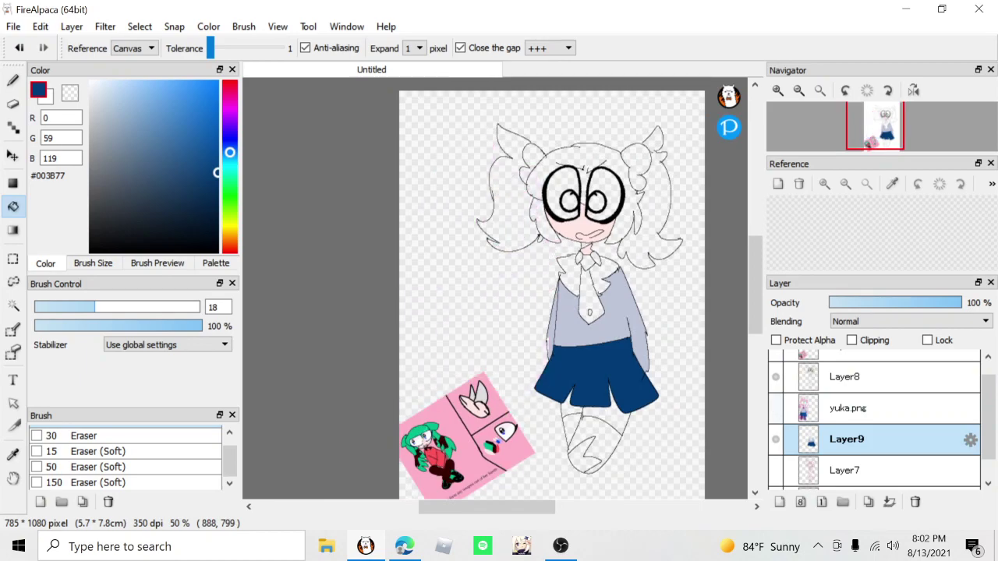
- Sample the green #01BB89 from the pink reference picture's hair and fill the head hair, side locks and both pigtails with it
scroll(429, 426, up, 2)
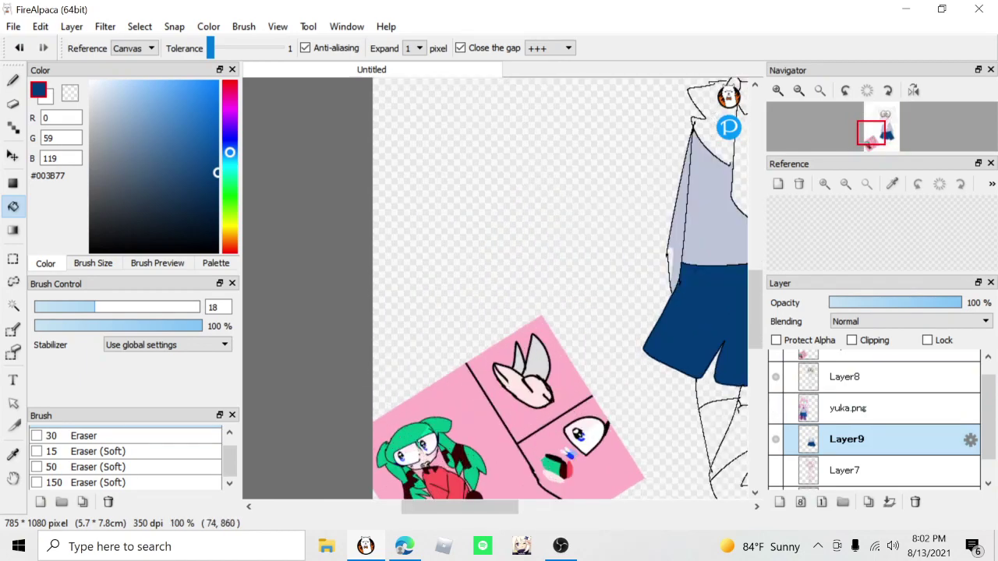
right_click(411, 431)
scroll(396, 441, down, 3)
scroll(551, 245, up, 2)
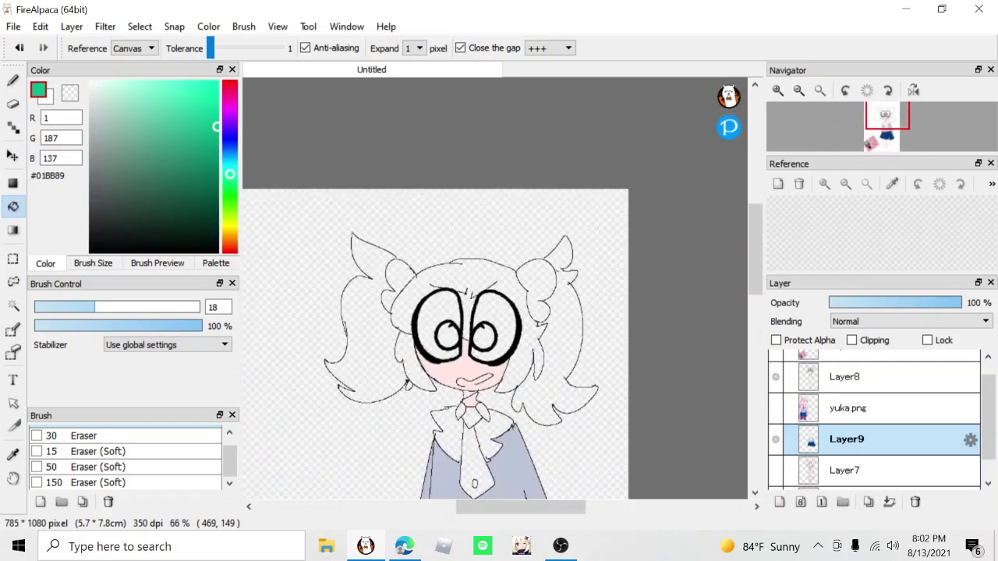
click(485, 273)
click(524, 349)
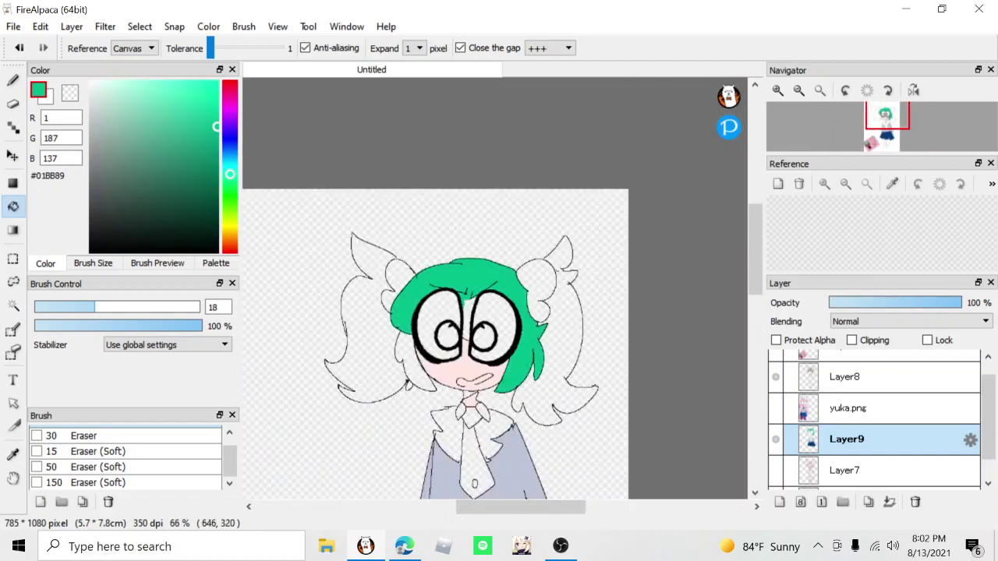
click(560, 256)
scroll(413, 351, up, 3)
click(434, 349)
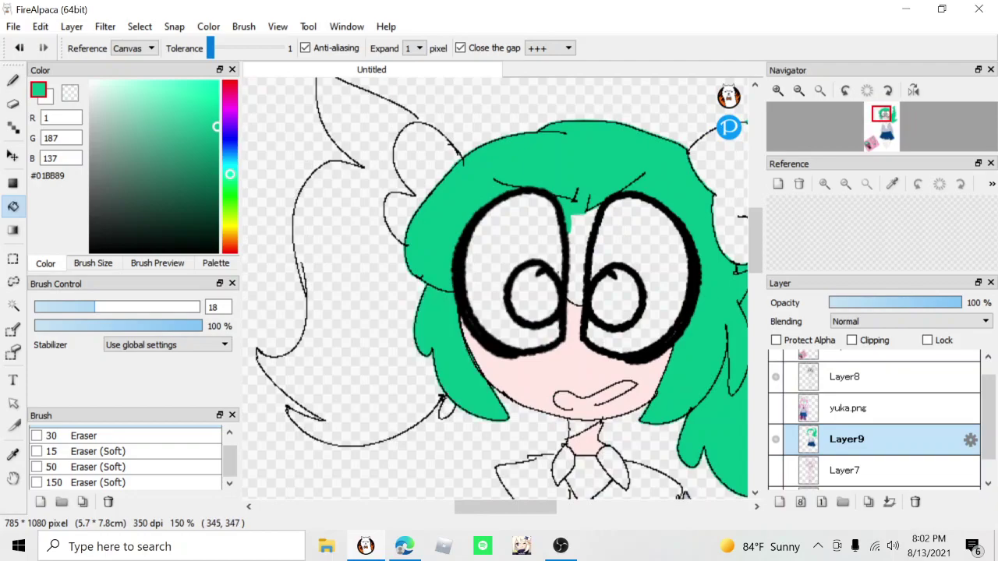
click(428, 382)
- Sample the red #FC5458 from the pink reference picture and fill the hair ties on both pigtails with it
scroll(460, 405, down, 4)
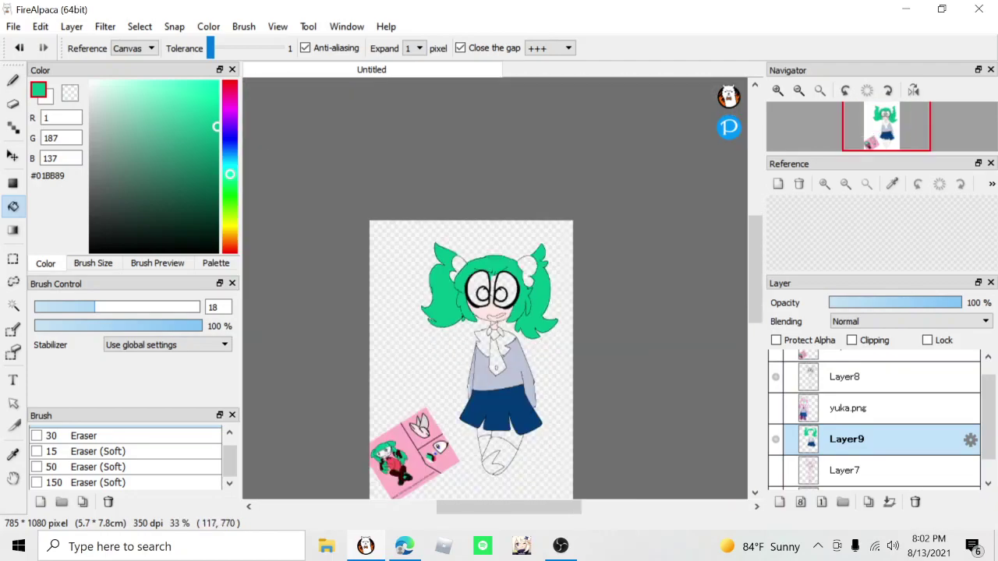
scroll(400, 427, up, 2)
scroll(384, 477, down, 1)
scroll(383, 479, up, 1)
right_click(393, 484)
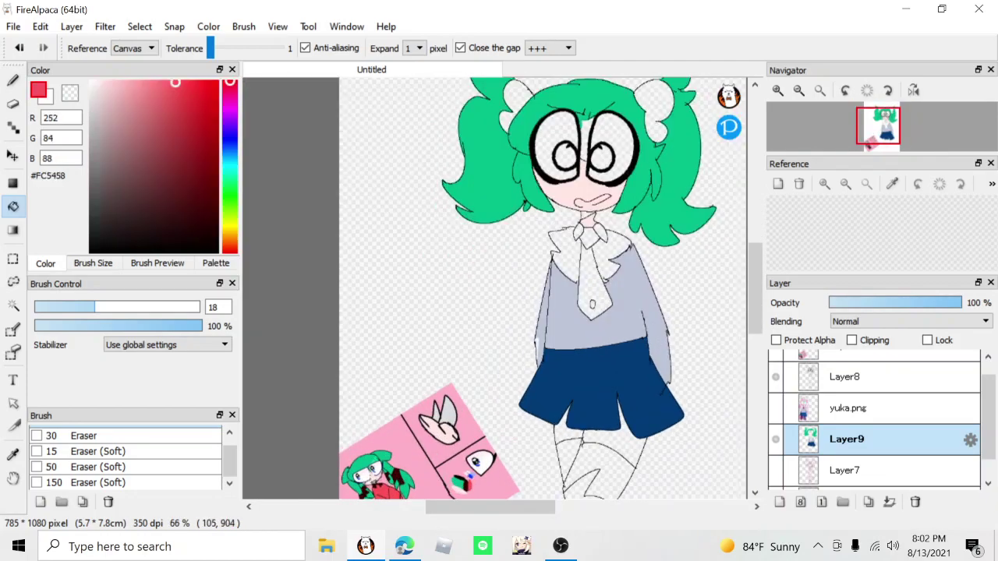
click(513, 97)
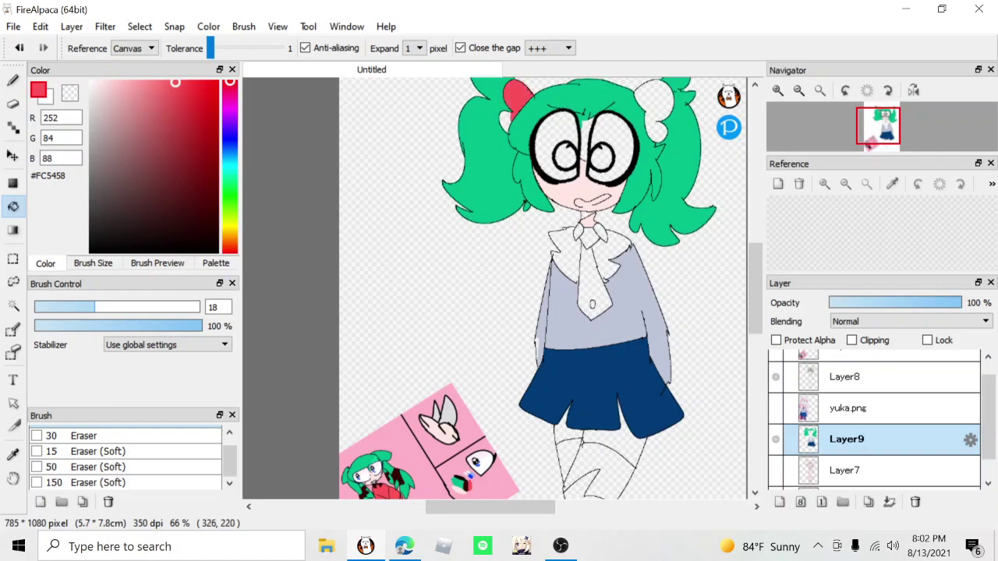
scroll(596, 229, up, 1)
click(613, 120)
- Sample the blue #013BFA from the reference picture's eye detail and fill both irises with it
scroll(612, 120, down, 3)
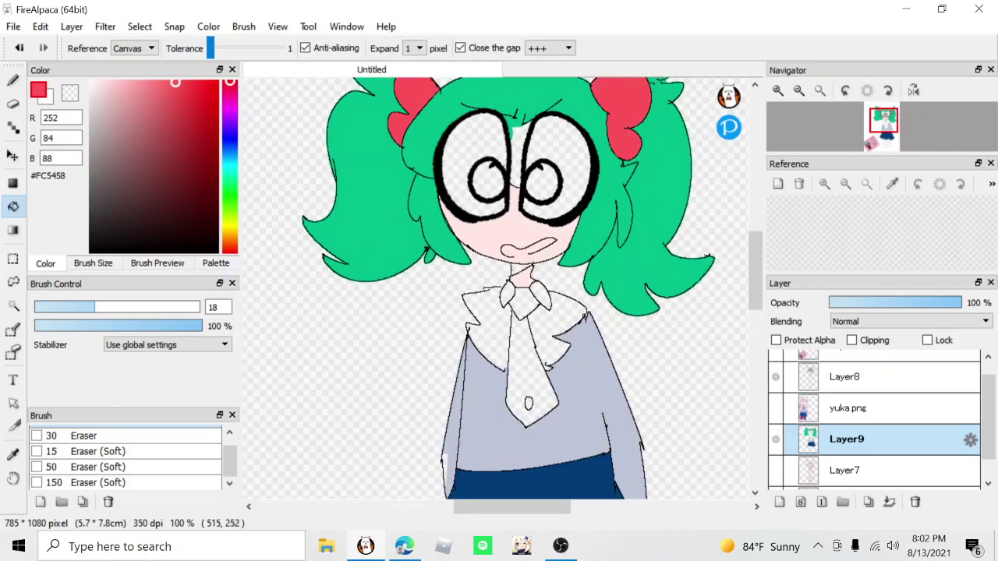
scroll(472, 227, up, 1)
scroll(326, 479, up, 3)
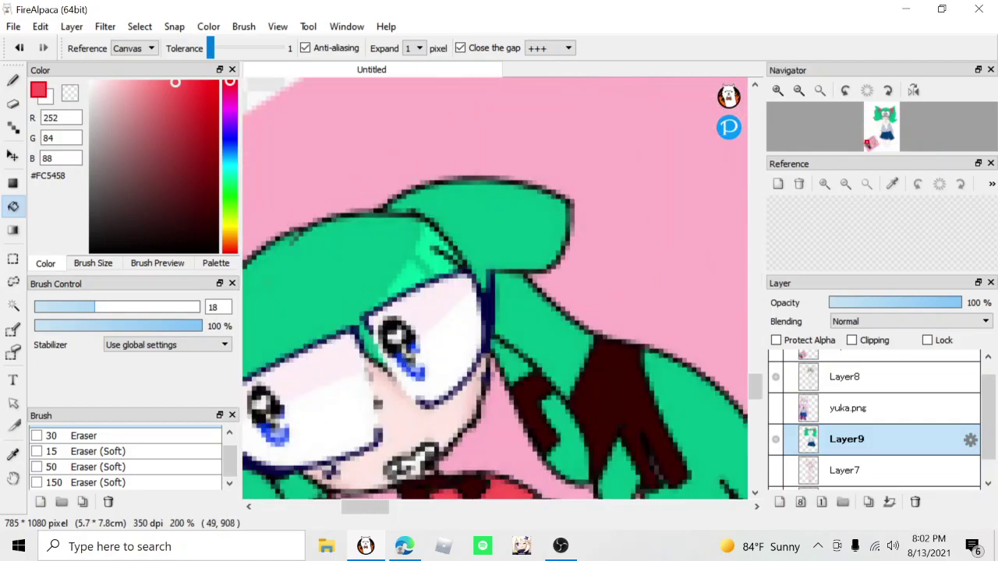
scroll(413, 370, down, 4)
scroll(644, 355, up, 4)
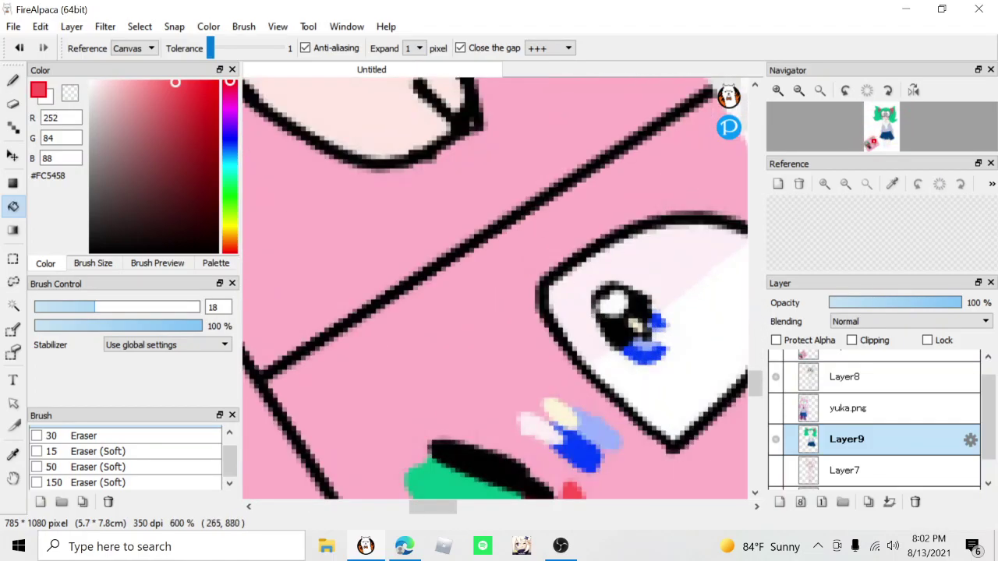
right_click(649, 350)
scroll(559, 348, down, 5)
scroll(549, 346, down, 5)
scroll(502, 300, up, 7)
click(489, 331)
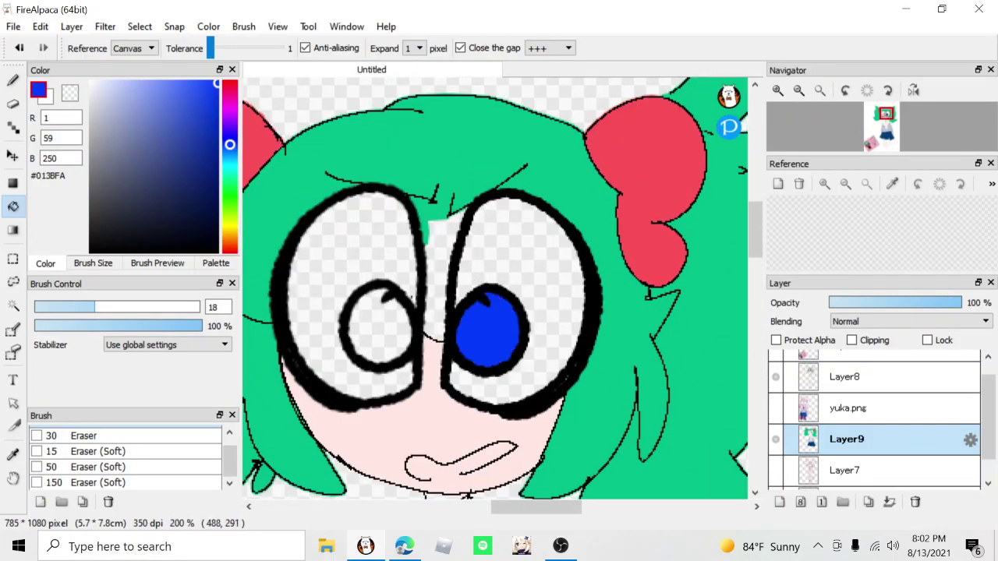
- Add a new layer directly above Layer9 and select both irises with the Magic Wand
click(13, 306)
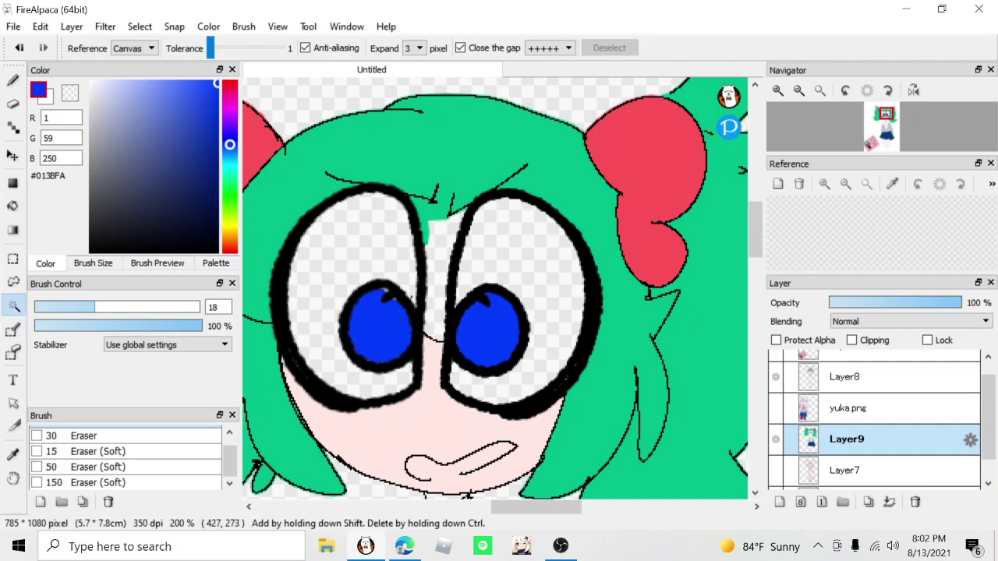
click(780, 502)
shift+click(396, 336)
shift+click(487, 331)
- Switch to the size 100 AirBrush and set the colour to pale blue #A7BBFF
click(13, 81)
click(134, 80)
scroll(133, 460, down, 6)
click(106, 463)
- Try to shade the left iris in pale blue with the size 100 AirBrush
mouse_move(378, 312)
mouse_down()
mouse_move(366, 362)
mouse_move(346, 368)
mouse_up()
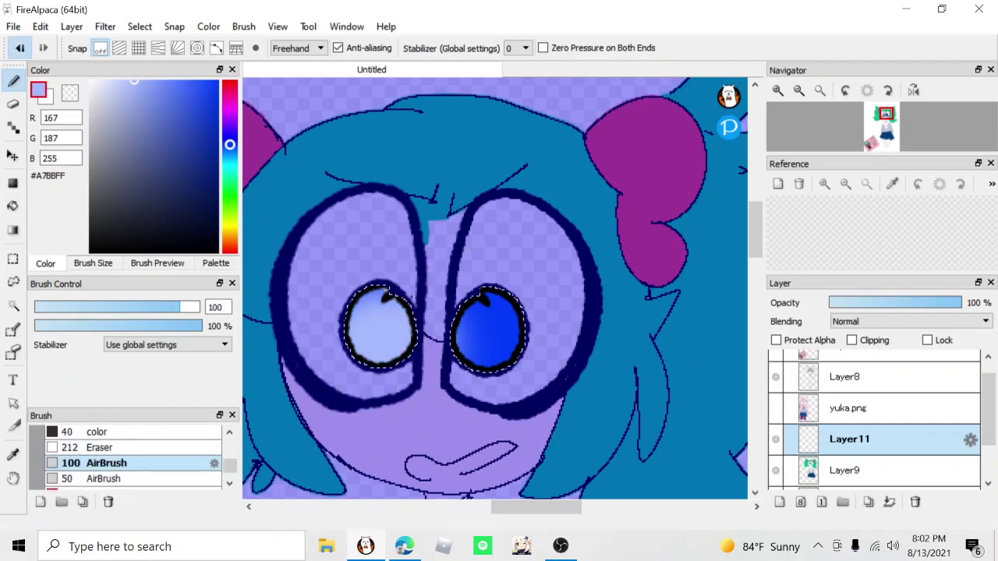
click(19, 47)
key(ctrl+d)
- Shade the lower part of both irises in #A7BBFF with the AirBrush at size 39, and set the colour to #003BFF
click(160, 307)
drag(345, 358, 423, 326)
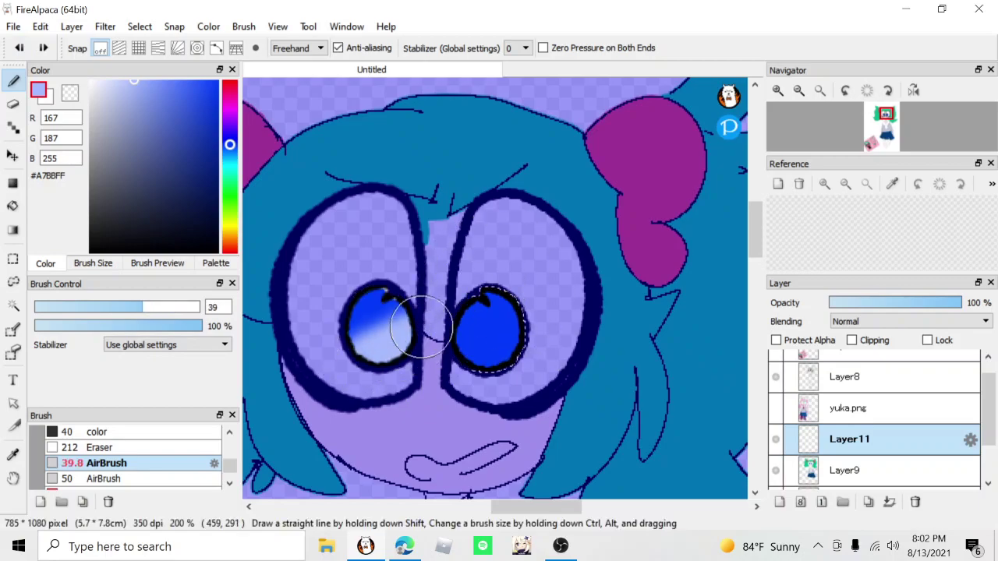
drag(201, 114, 219, 80)
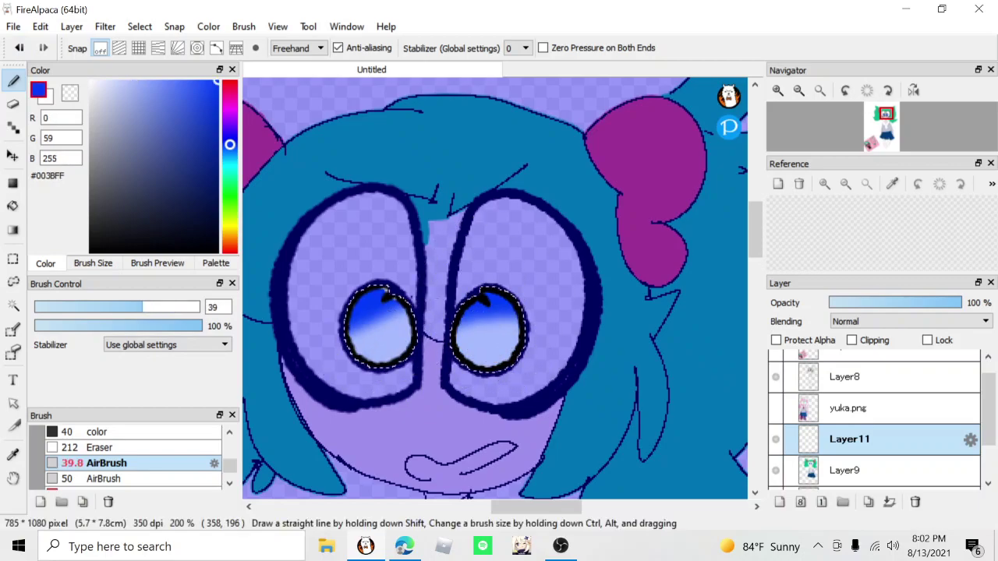
- Darken the upper part of both irises with #002DC4 using the size 39 AirBrush, and set the colour to #003BFF
alt+click(381, 303)
key(ctrl+d)
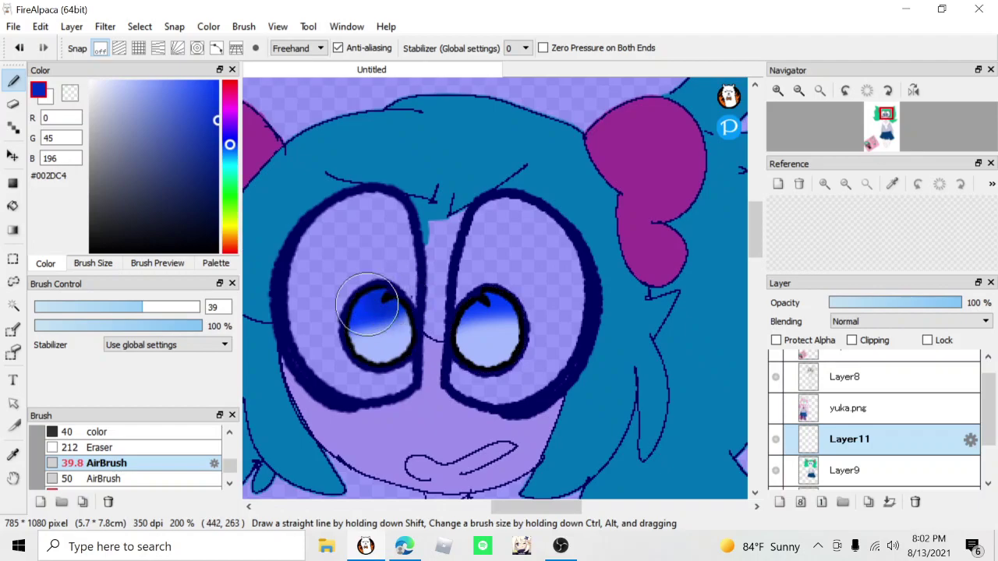
click(219, 81)
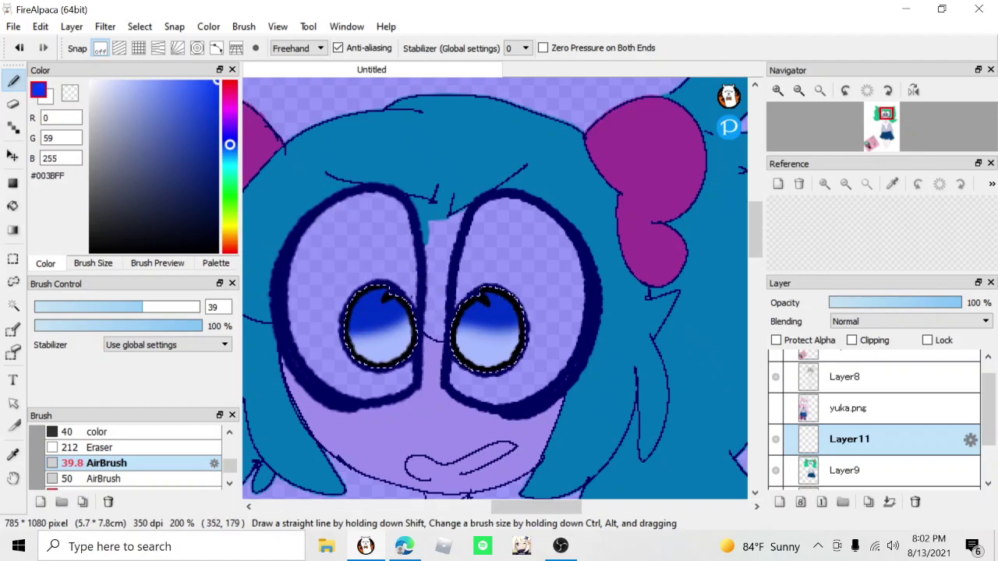
scroll(490, 333, down, 1)
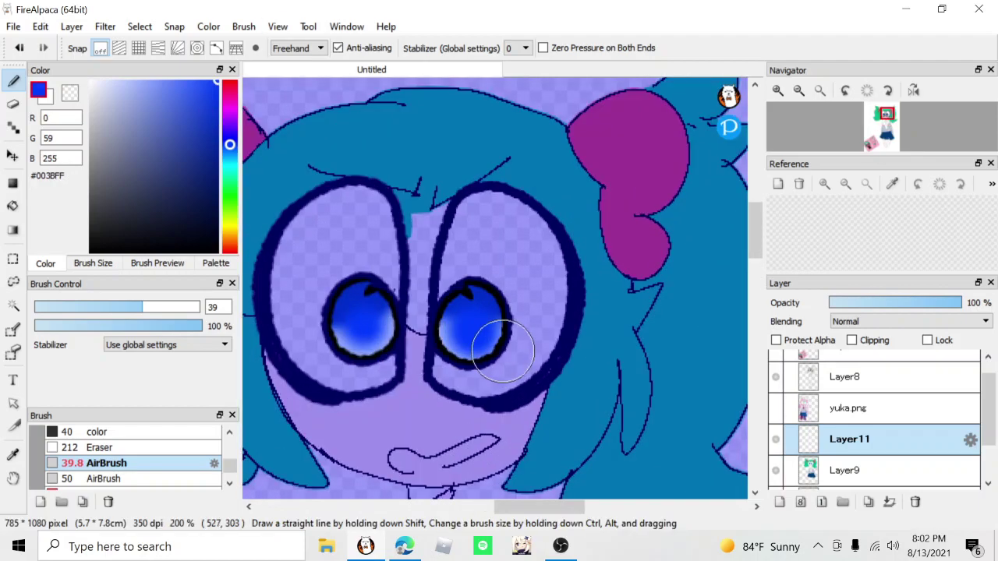
- Lighten the lower part of both irises with pale blue #C4D1FF using the AirBrush, and clear the selection
alt+click(352, 343)
mouse_move(353, 343)
mouse_down()
mouse_move(356, 319)
mouse_move(325, 369)
mouse_up()
drag(512, 338, 452, 360)
scroll(452, 358, down, 3)
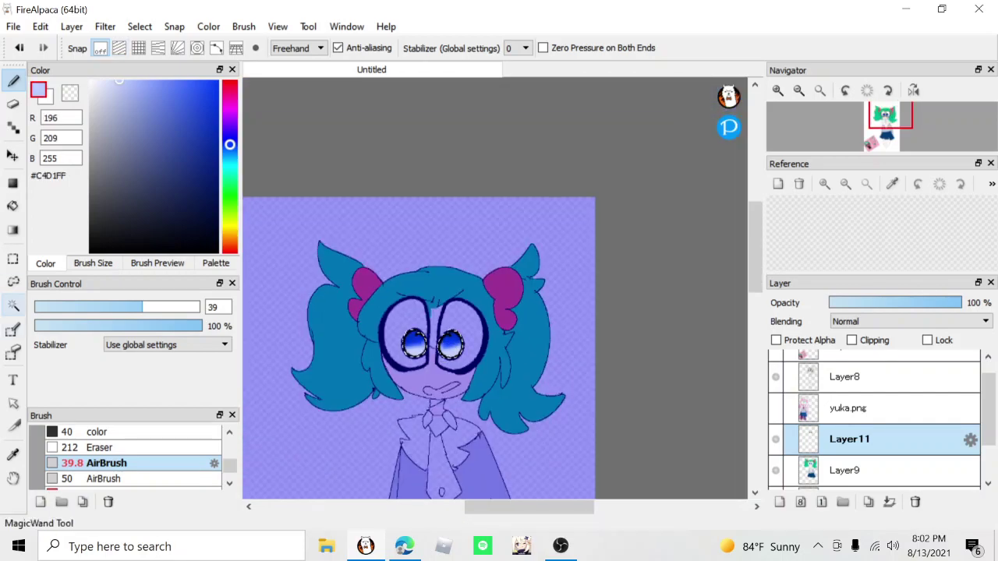
click(13, 306)
key(ctrl+d)
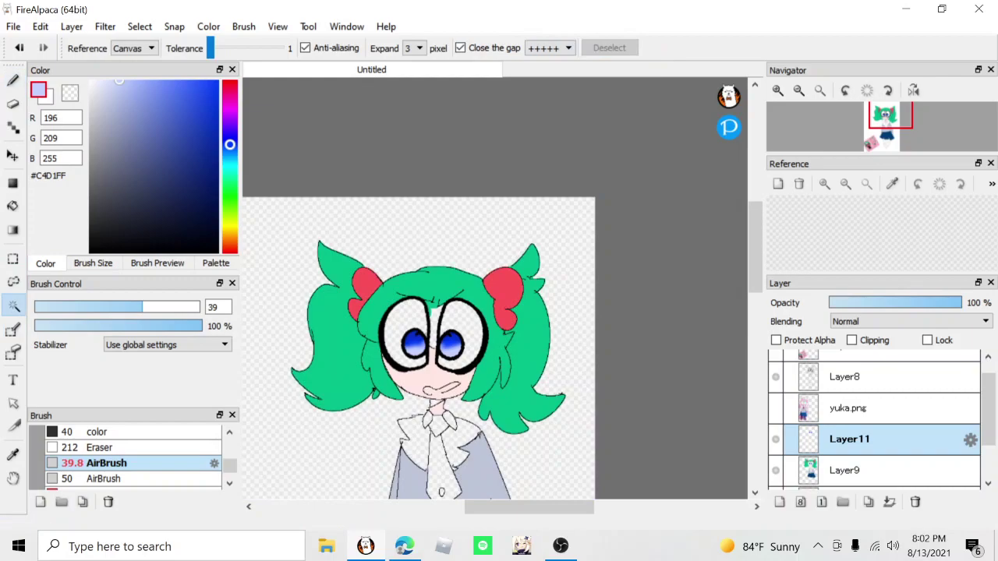
- Paint a white #FFFFFF highlight in the centre of both irises with the AirBrush at size 16
key(b)
drag(114, 86, 74, 30)
scroll(408, 373, up, 3)
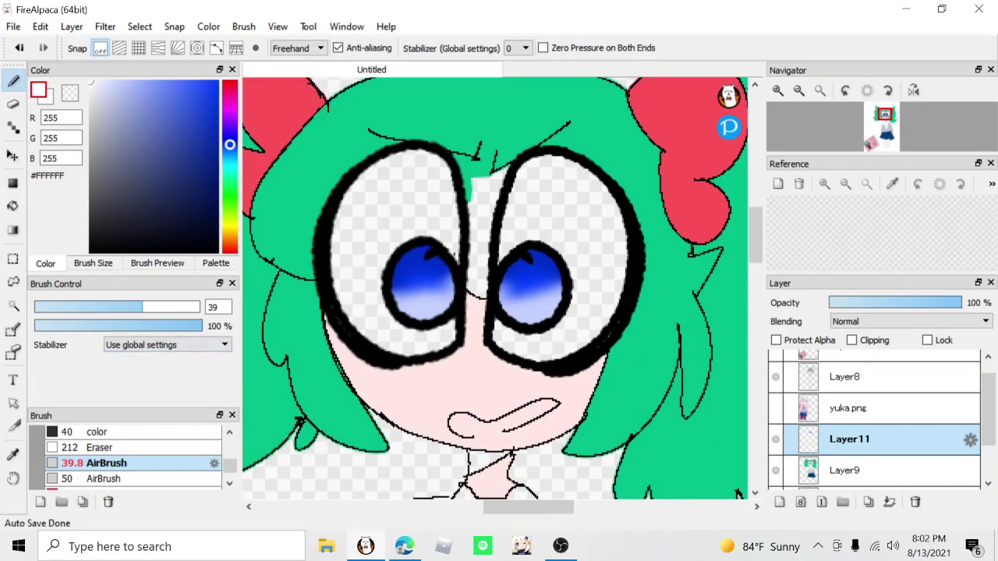
key([)
key([)
key([)
key([)
key([)
drag(421, 269, 424, 278)
drag(527, 272, 520, 285)
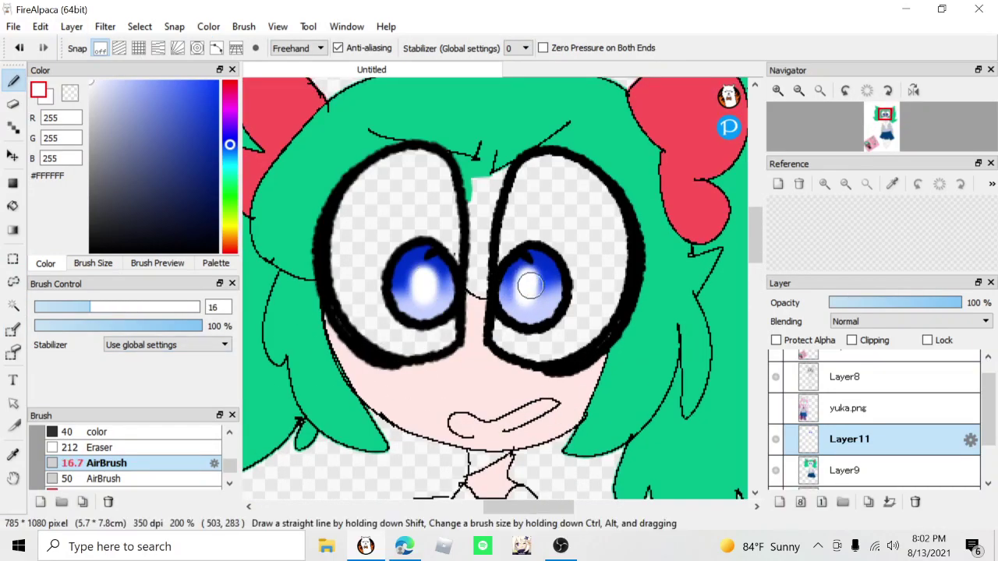
- Merge Layer11 down into Layer9 and fill the whites of both eyes with #FFFFFF using the Bucket
scroll(545, 276, down, 5)
scroll(568, 273, up, 2)
click(13, 205)
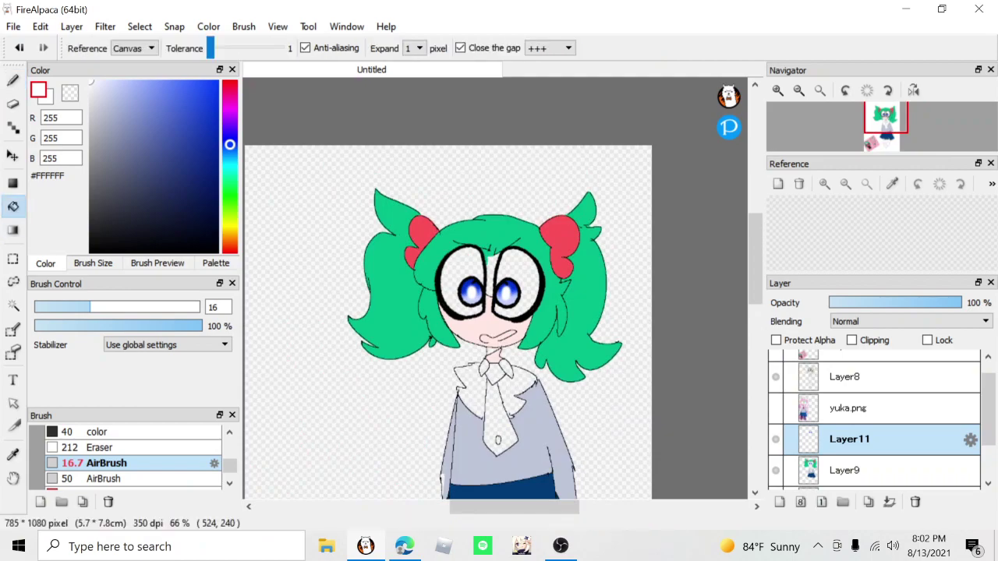
click(889, 502)
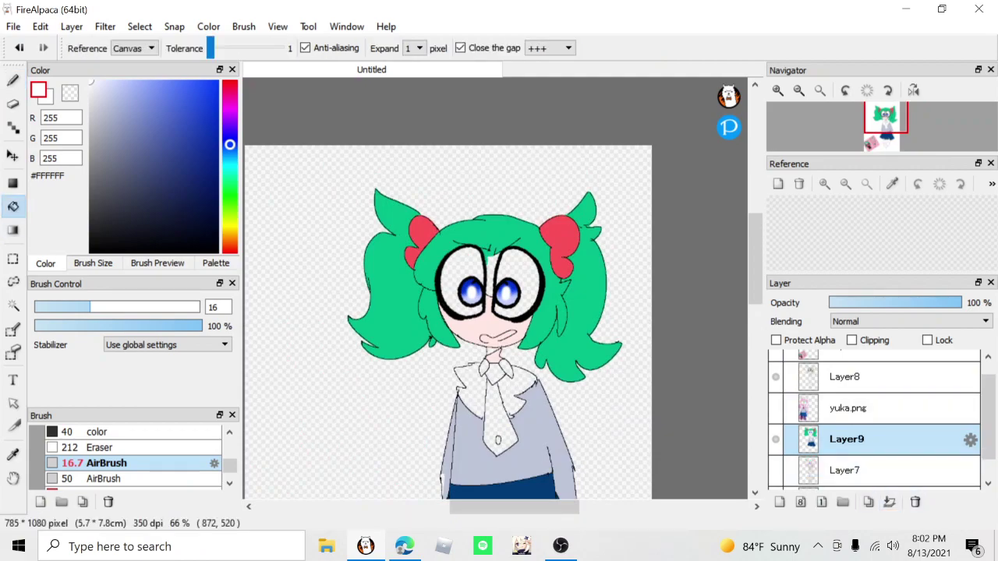
scroll(499, 293, up, 2)
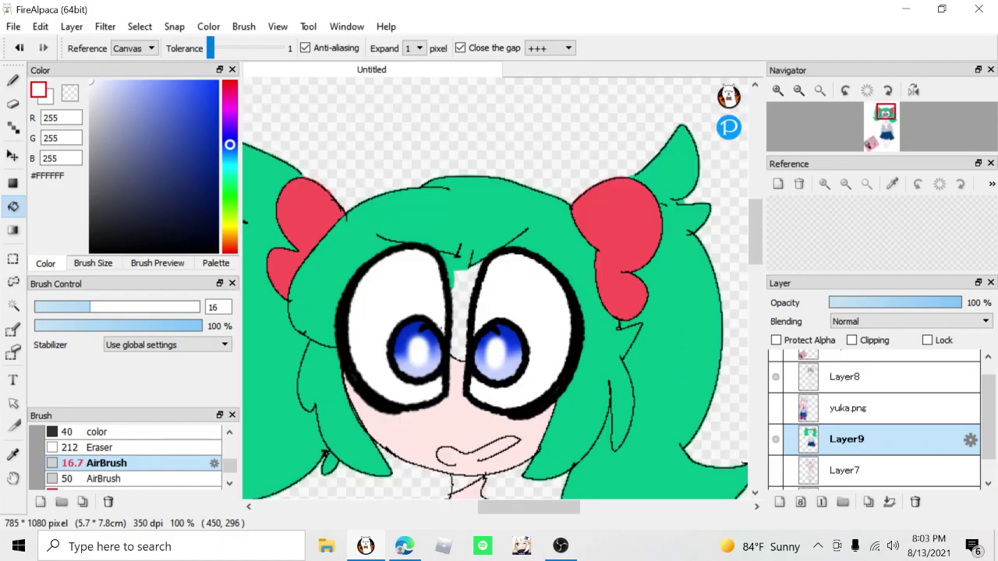
- Sample green #01BB89 from the hair and fill the blank area between the two eyes with it
right_click(463, 233)
click(459, 329)
scroll(462, 324, down, 5)
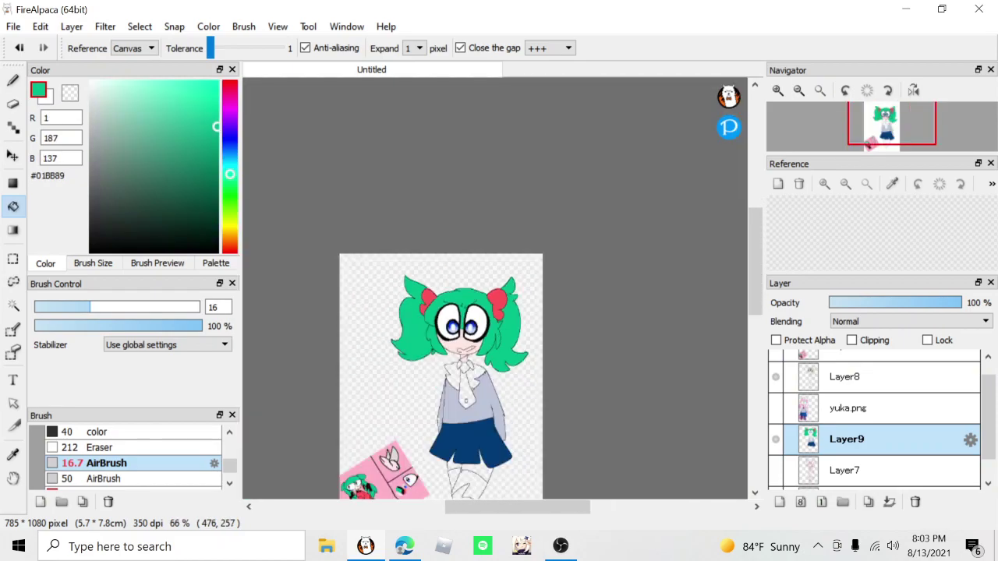
- Sample grey-blue #BEC5D8 from the jacket and fill the blank sleeve gap and both lapels with it
scroll(462, 405, up, 4)
scroll(468, 210, down, 1)
scroll(435, 334, up, 1)
right_click(429, 311)
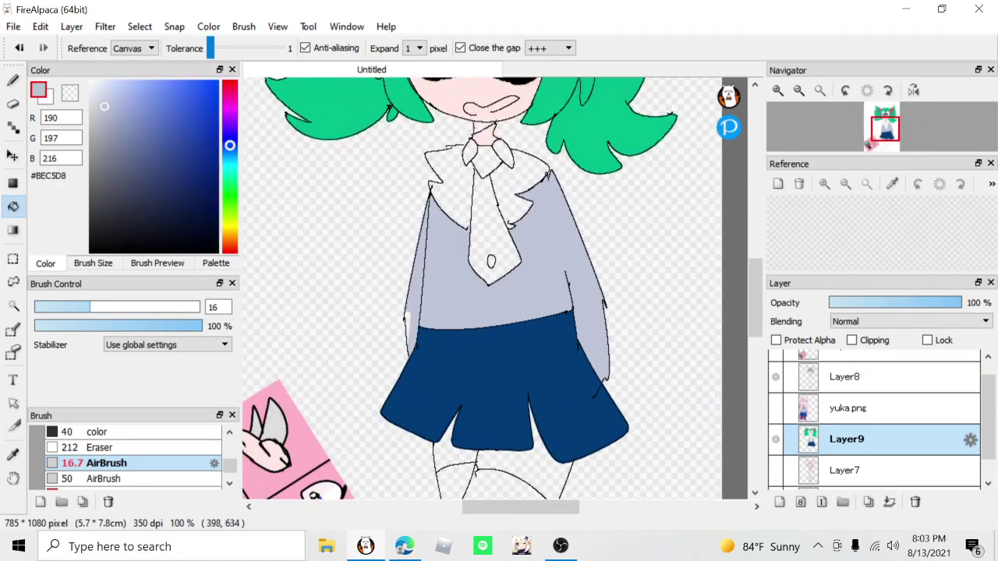
scroll(406, 317, up, 4)
click(406, 315)
scroll(422, 323, down, 4)
scroll(478, 226, up, 2)
scroll(499, 234, down, 3)
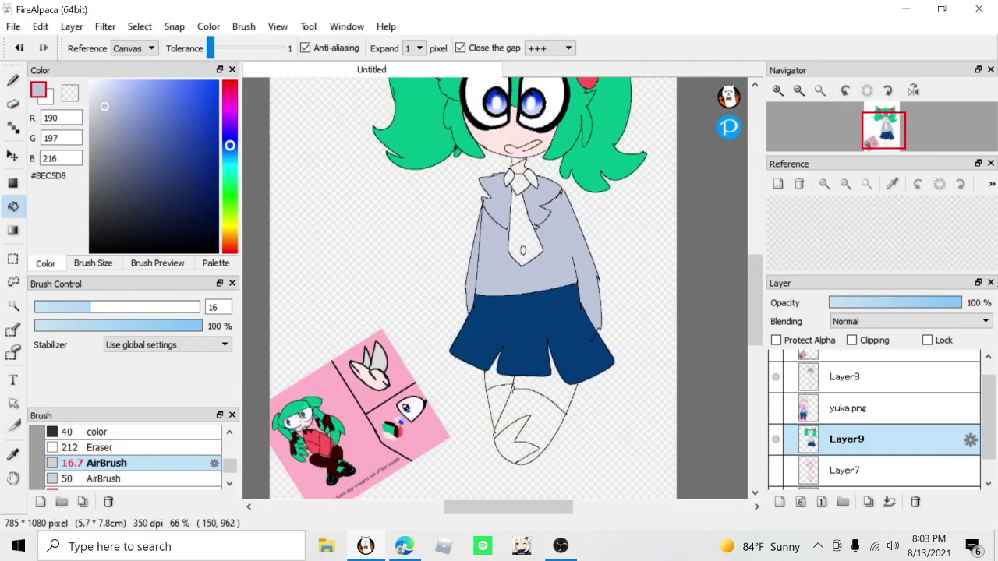
- Show the yuka.png layer, sample navy #003B77 from the reference character's skirt, and hide the layer again
scroll(366, 436, down, 2)
click(776, 409)
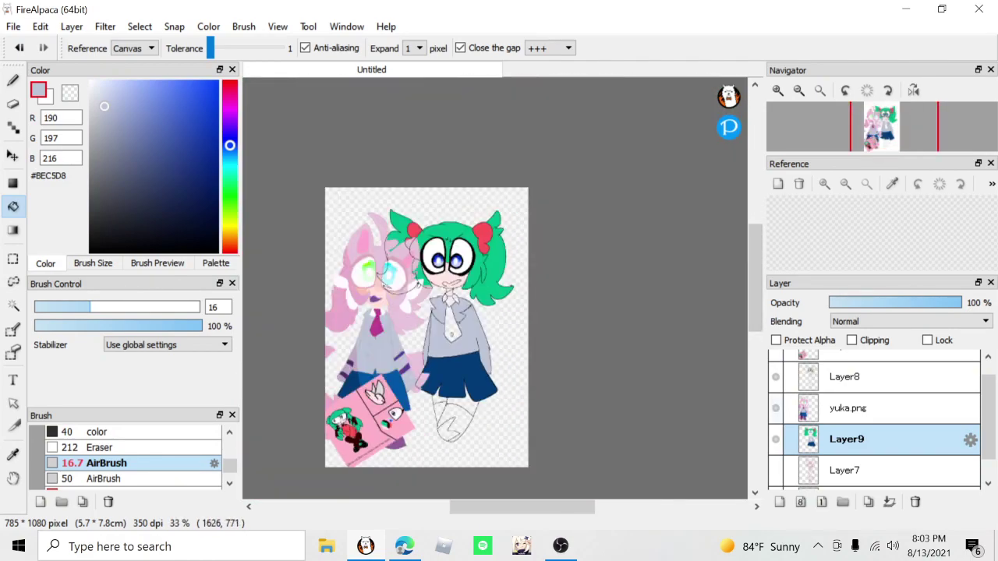
scroll(333, 363, up, 4)
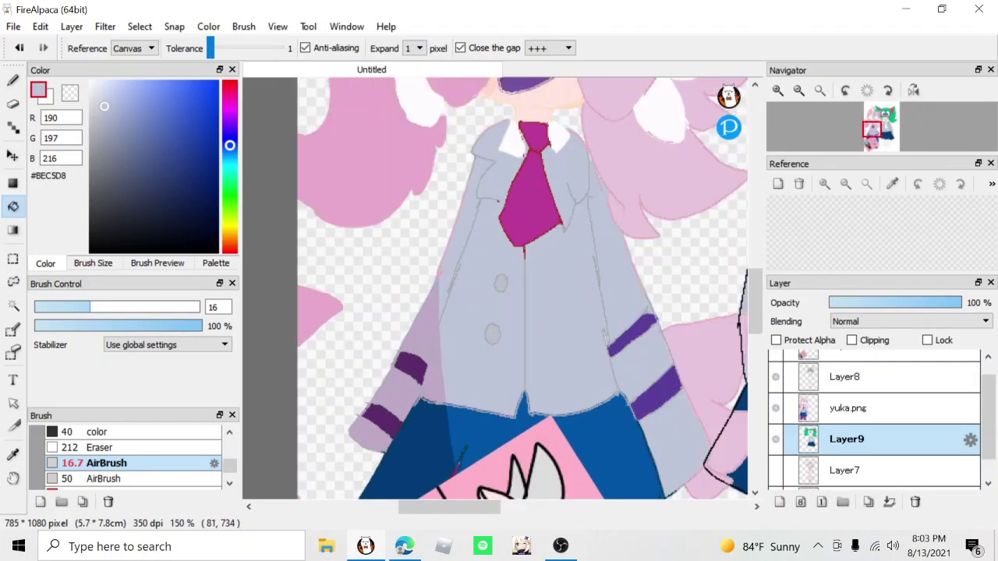
right_click(379, 416)
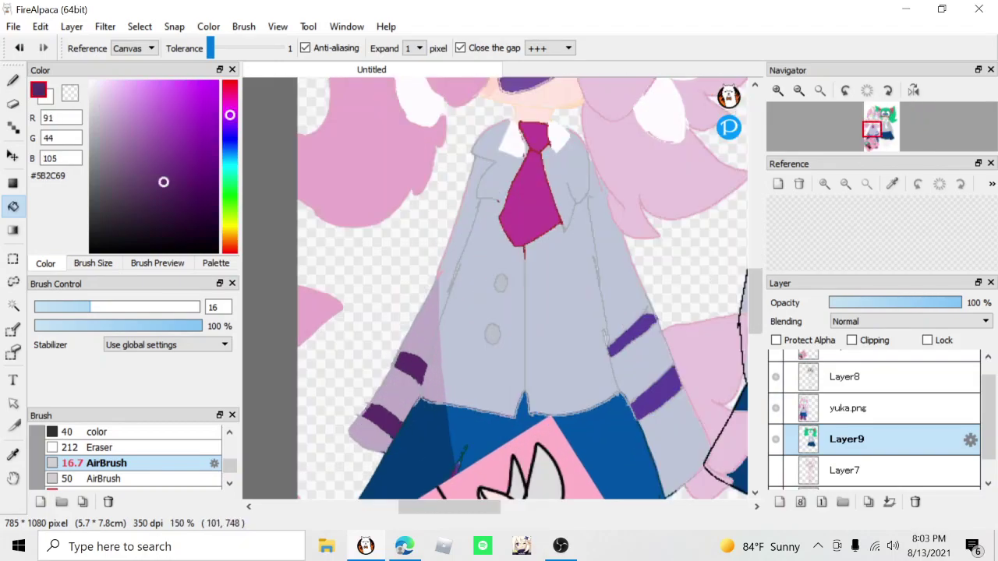
right_click(415, 447)
scroll(417, 446, down, 3)
click(776, 408)
- Select both jacket lapels, including the lower flap of the right one, with the Magic Wand
scroll(566, 371, up, 3)
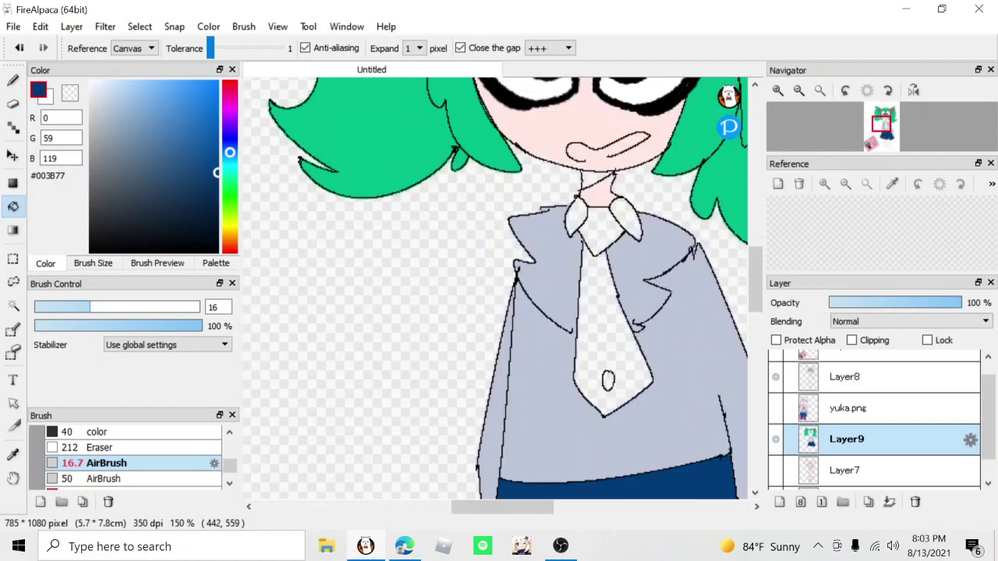
scroll(567, 370, down, 3)
scroll(567, 371, up, 2)
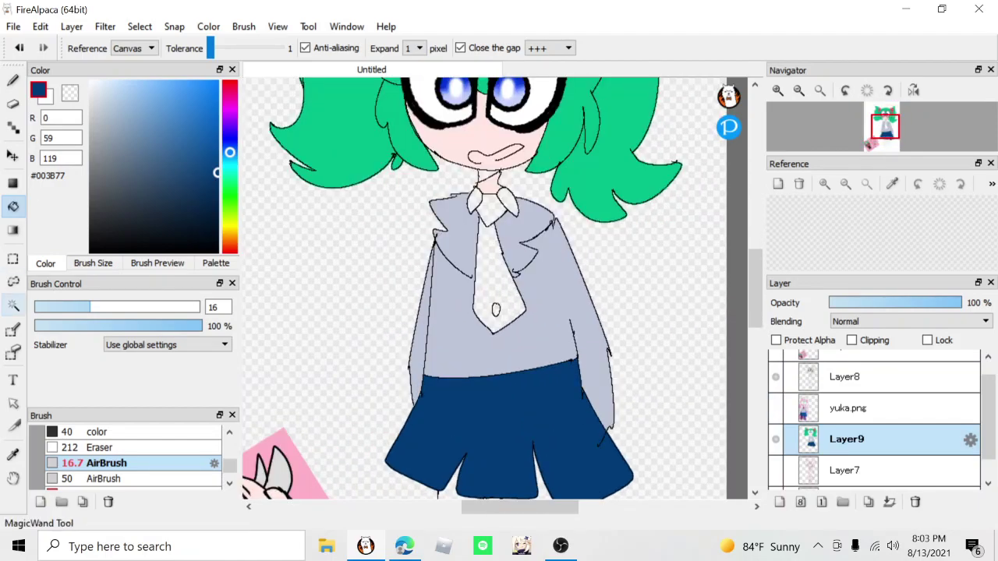
click(14, 304)
click(458, 228)
key(ctrl+z)
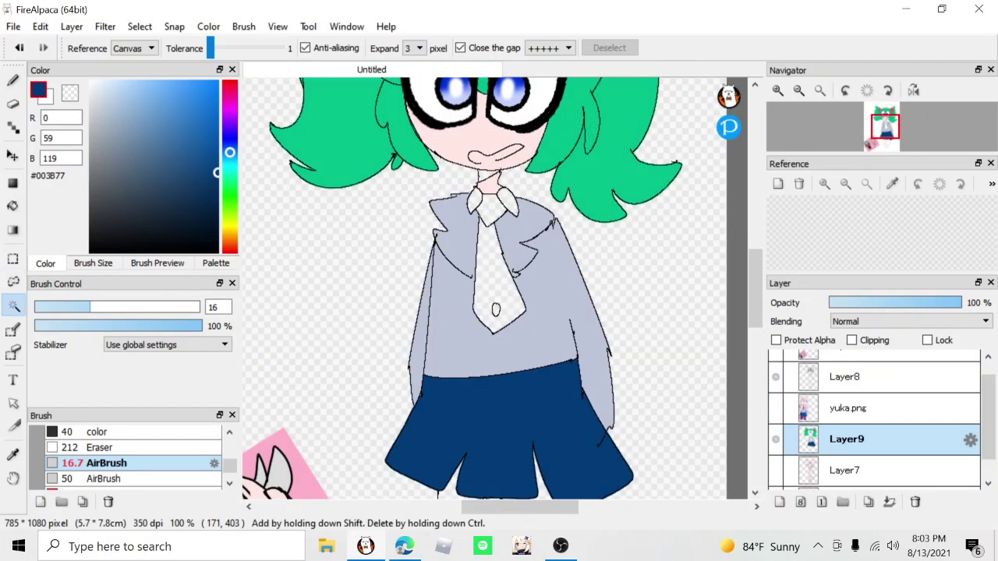
shift+click(523, 219)
shift+click(529, 257)
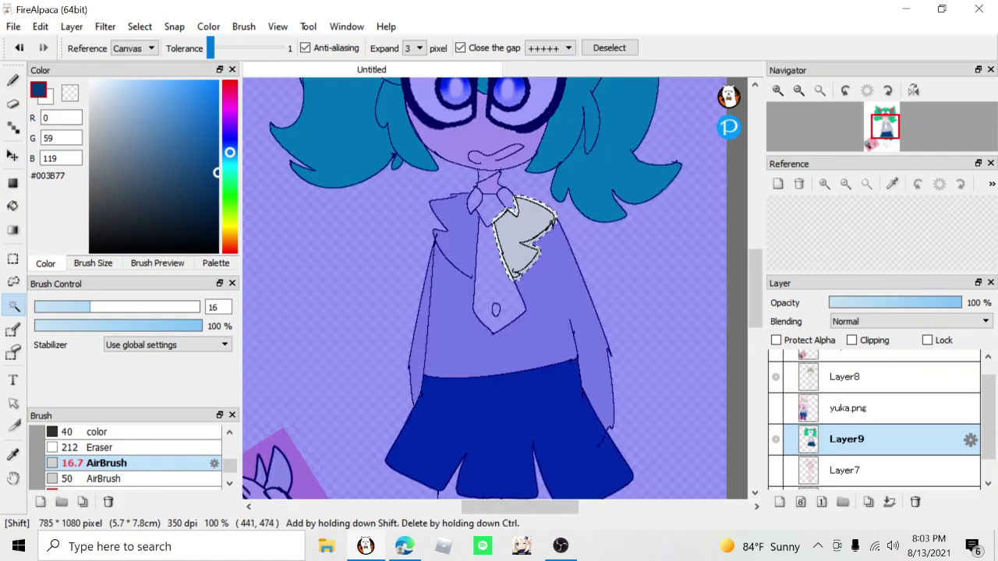
shift+click(457, 234)
- Paint two navy #003B77 stripes across each lapel with the size 16 AirBrush, and clear the selection
click(13, 80)
scroll(456, 258, up, 2)
drag(503, 236, 408, 270)
drag(504, 193, 413, 207)
drag(630, 218, 544, 197)
drag(555, 248, 579, 251)
click(13, 305)
key(ctrl+d)
- Fill the tie and its knot with red #FF6565 using the Bucket
click(13, 206)
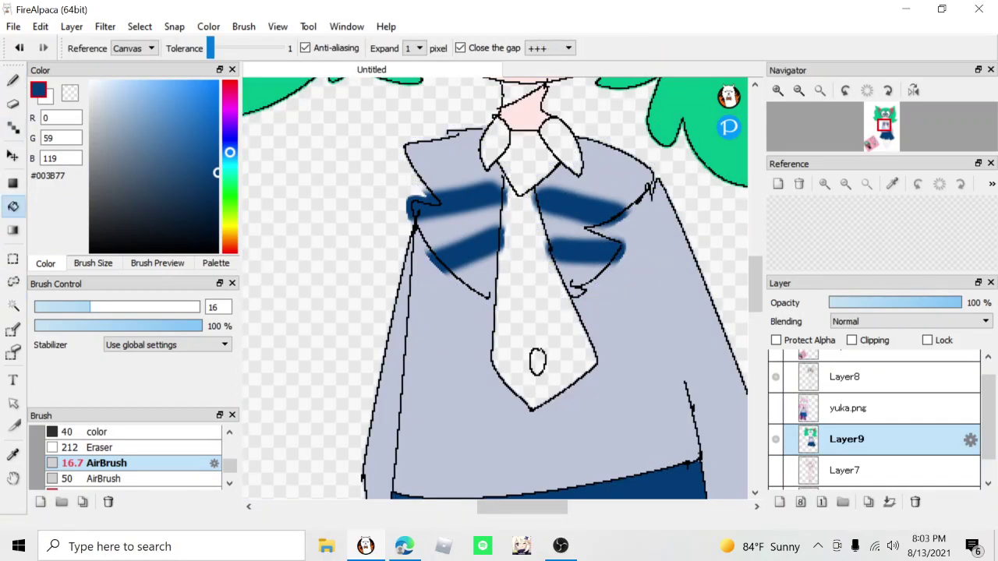
click(230, 81)
click(167, 80)
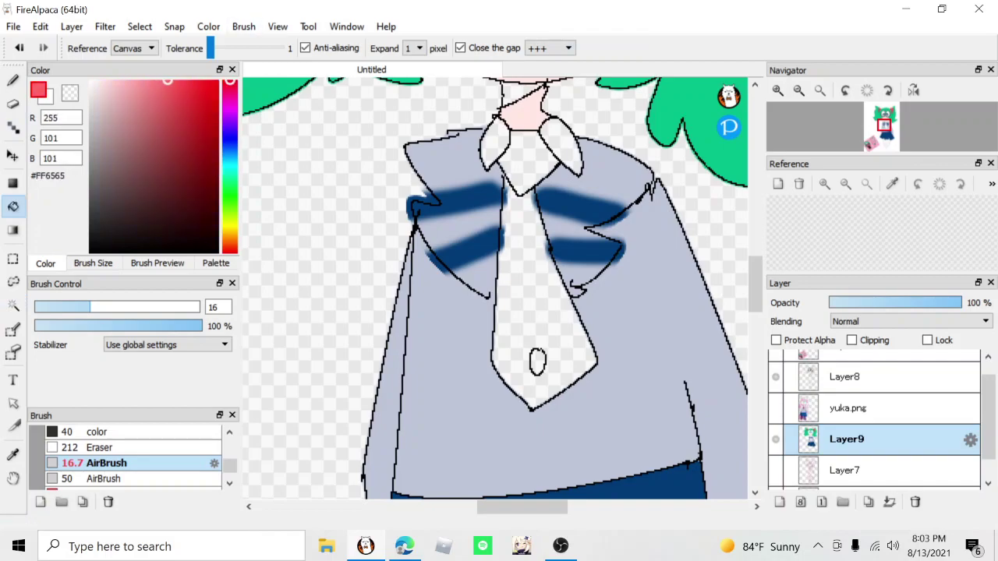
click(538, 312)
click(526, 165)
scroll(519, 171, down, 3)
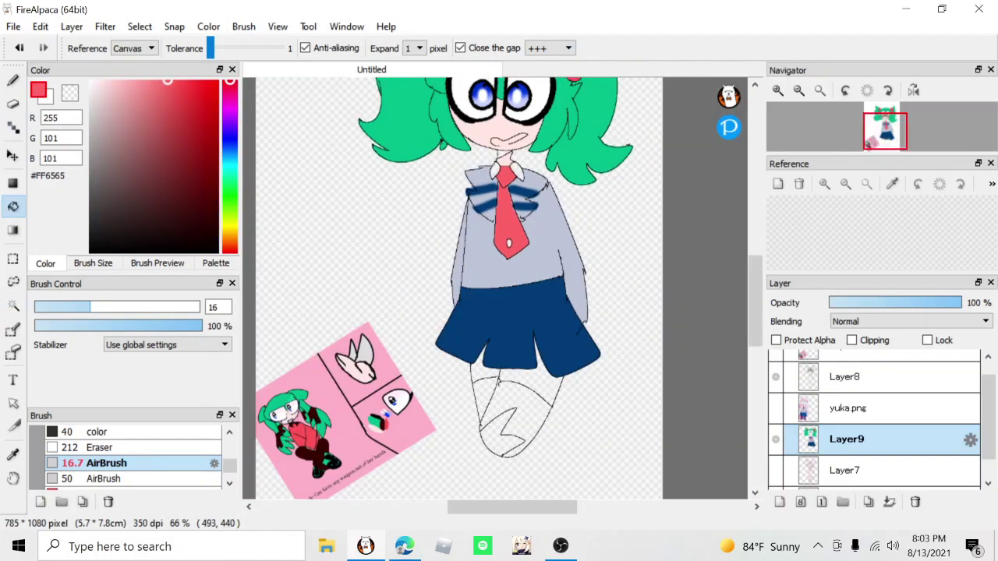
- Fill both shirt collar points beside the tie knot with white #FFFFFF
scroll(538, 160, up, 3)
click(90, 81)
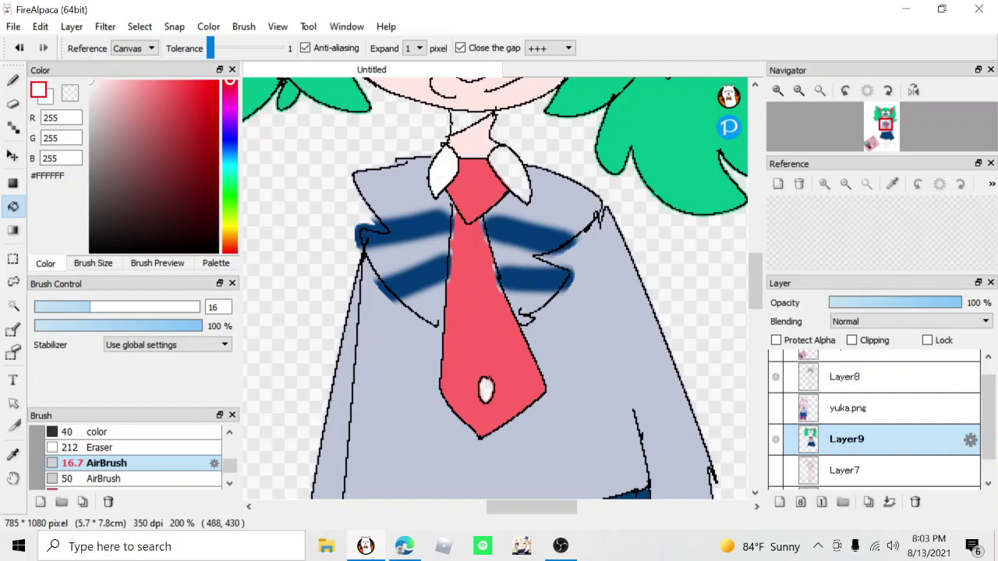
scroll(494, 288, down, 3)
scroll(495, 288, up, 3)
- Sample the tie's red #FF6565, reduce the AirBrush to size 9.5, and switch to the color brush at size 9.2
right_click(476, 265)
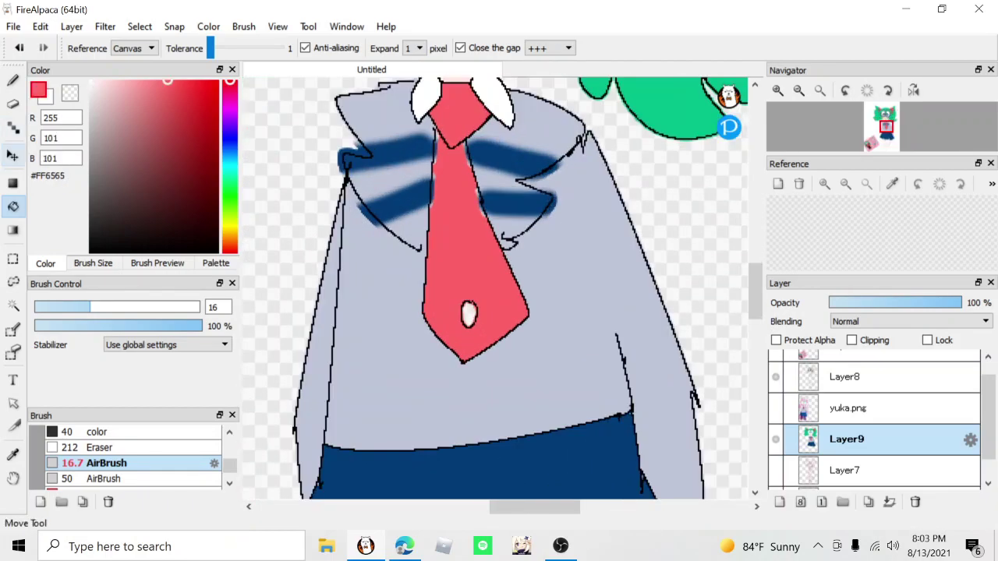
click(13, 81)
key(bracketleft)
drag(70, 307, 66, 307)
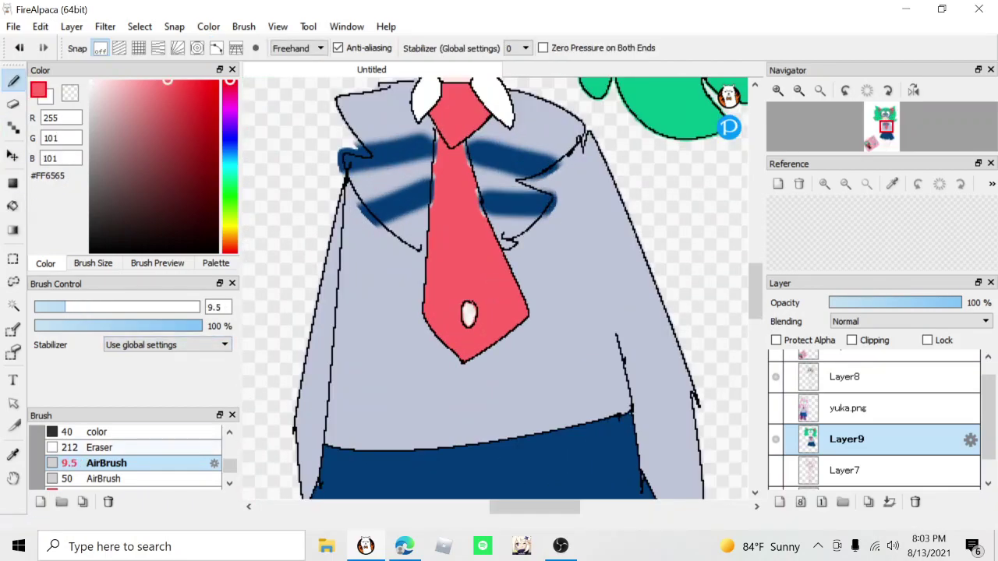
click(125, 432)
drag(139, 307, 75, 307)
key(bracketleft)
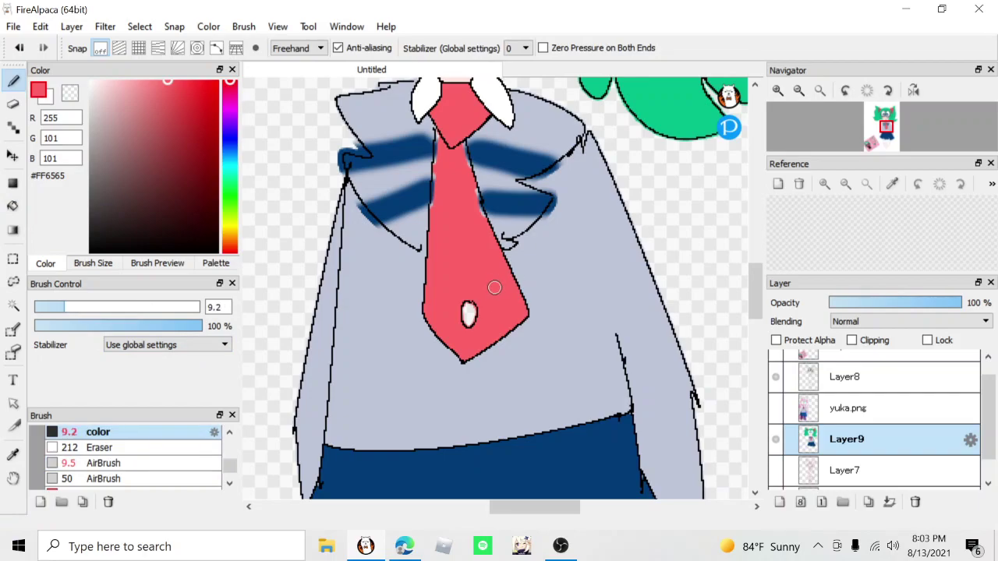
scroll(463, 193, down, 4)
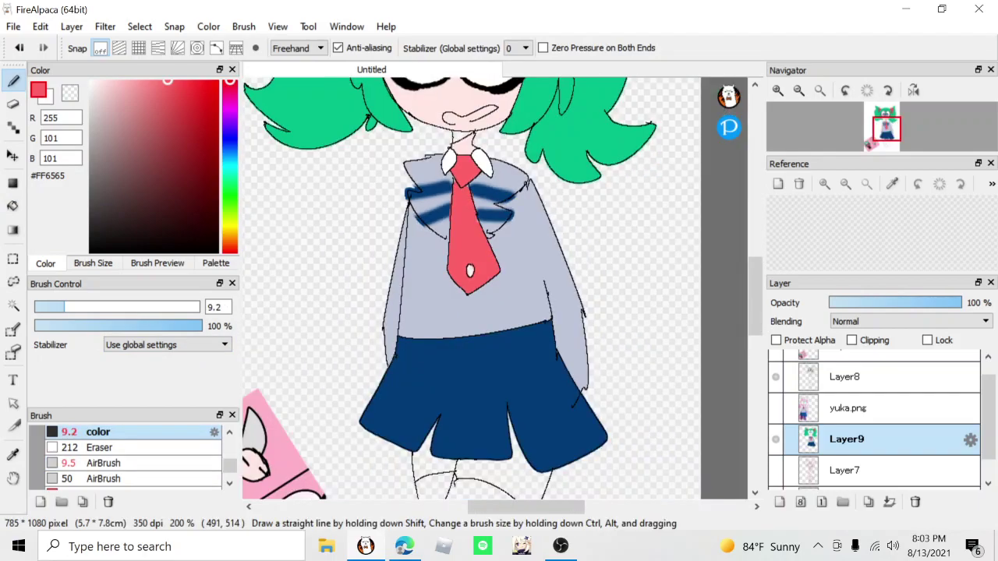
- Set the colour to yellow #FFD865 and fill the small oval on the tie with the Bucket
click(230, 199)
drag(230, 199, 230, 232)
click(13, 206)
scroll(468, 297, up, 3)
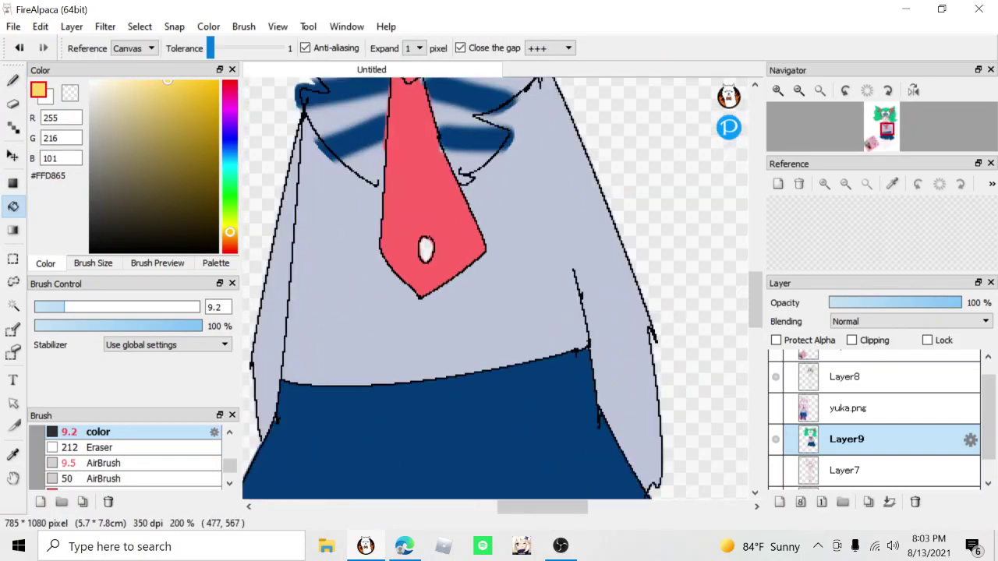
scroll(515, 298, down, 4)
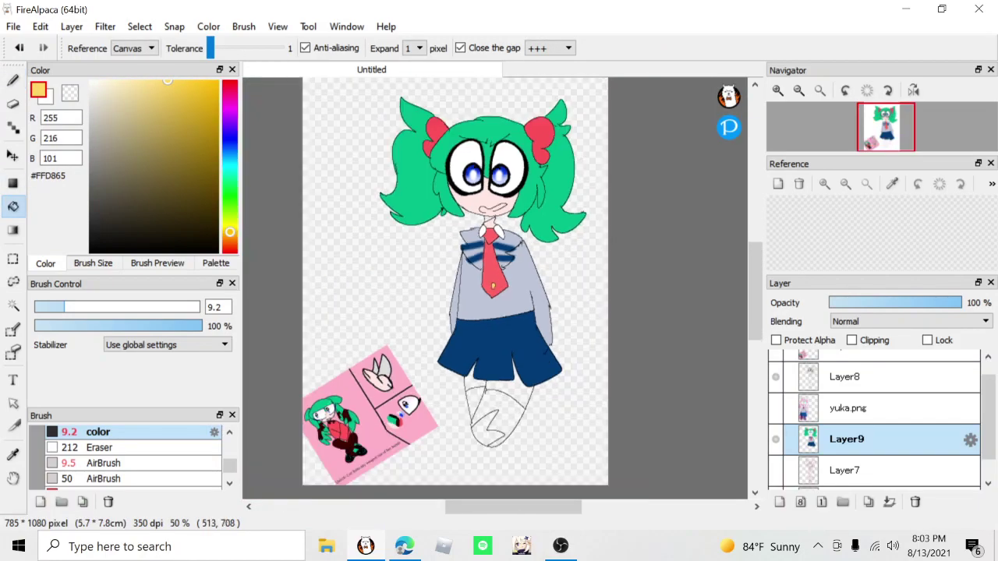
- Sample skin tone #FFE7E3 from the face and fill the bare legs between the skirt and the socks
scroll(482, 402, up, 1)
right_click(484, 134)
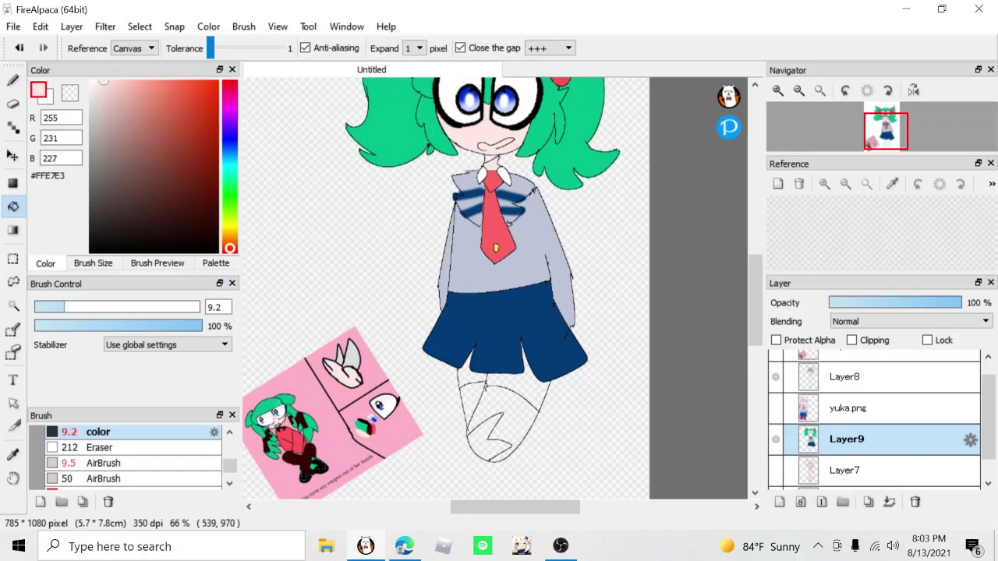
scroll(450, 390, up, 3)
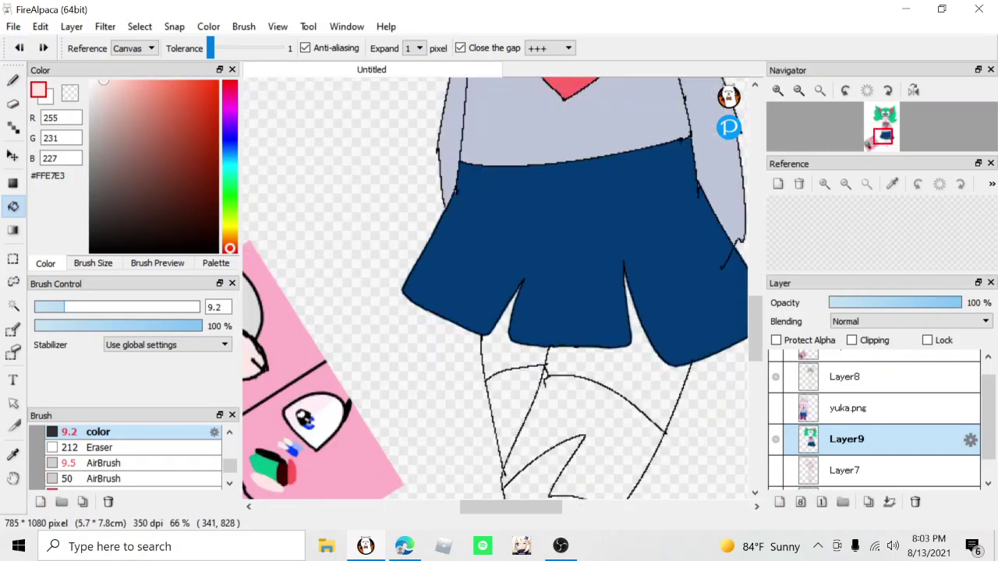
click(647, 343)
- Hide the pink reference sheet, show yuka.png, sample its boot colour and shift the hue to brownish red #8E4443
scroll(336, 418, up, 3)
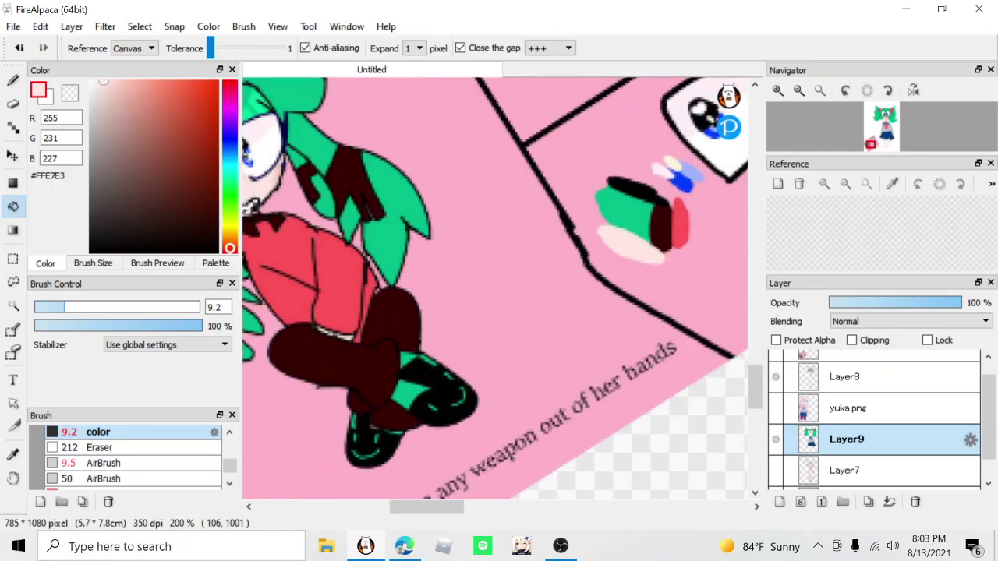
right_click(354, 387)
scroll(396, 278, down, 2)
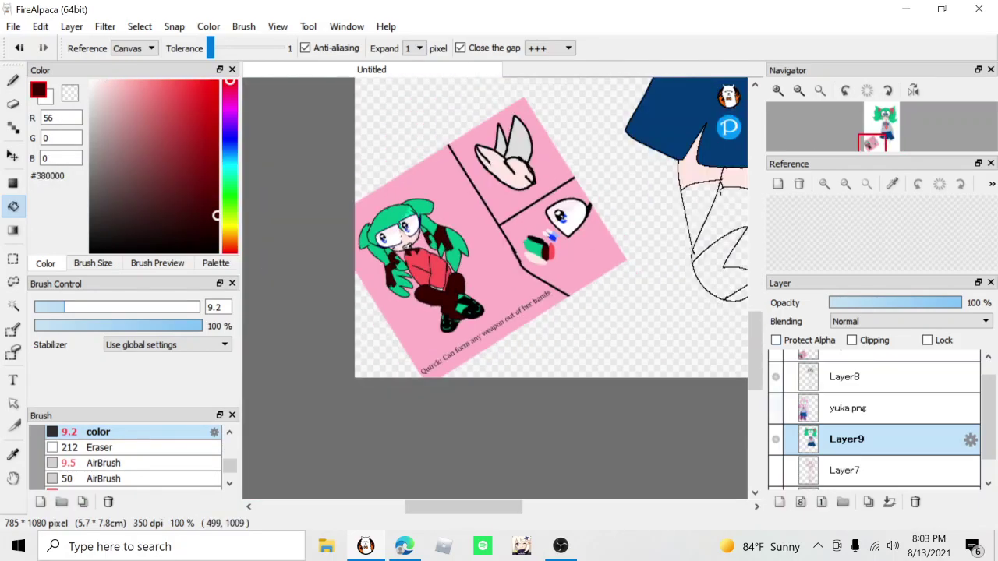
click(775, 408)
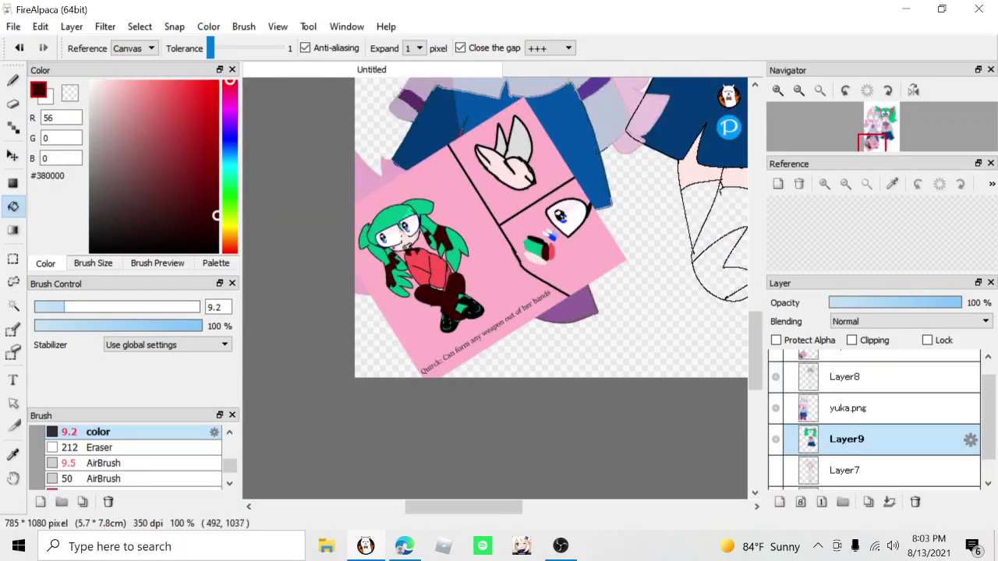
click(776, 355)
right_click(425, 279)
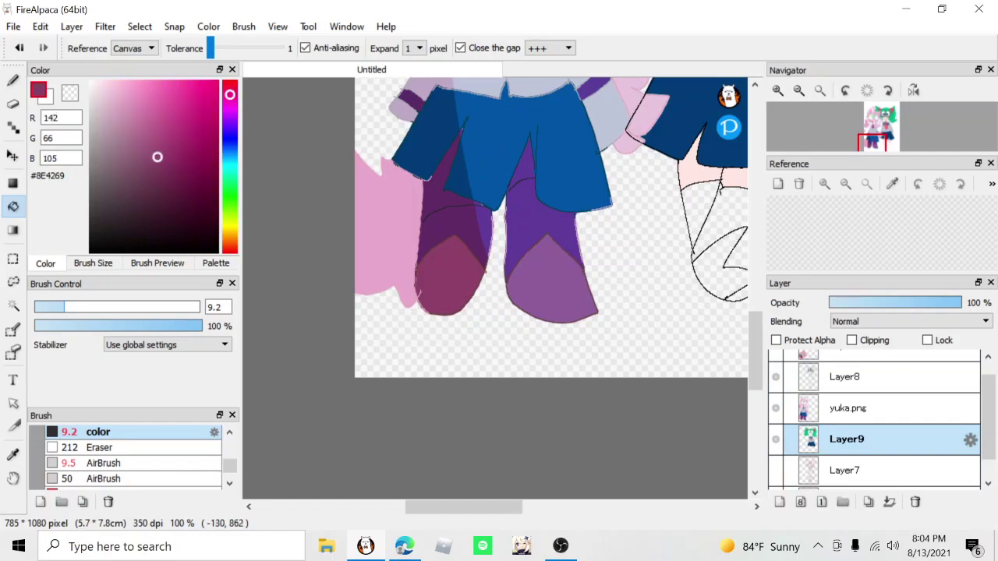
right_click(531, 279)
right_click(451, 299)
drag(230, 211, 230, 252)
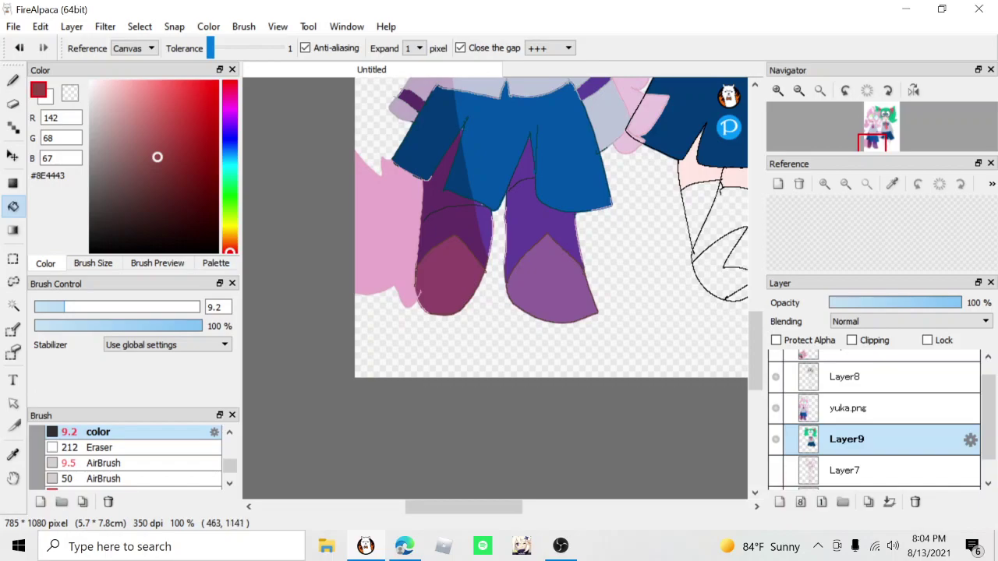
- Hide the yuka.png layer and fill both socks with #8E4443, leaving the pointed toe patch empty
click(776, 408)
scroll(349, 268, down, 2)
scroll(517, 255, up, 2)
click(565, 234)
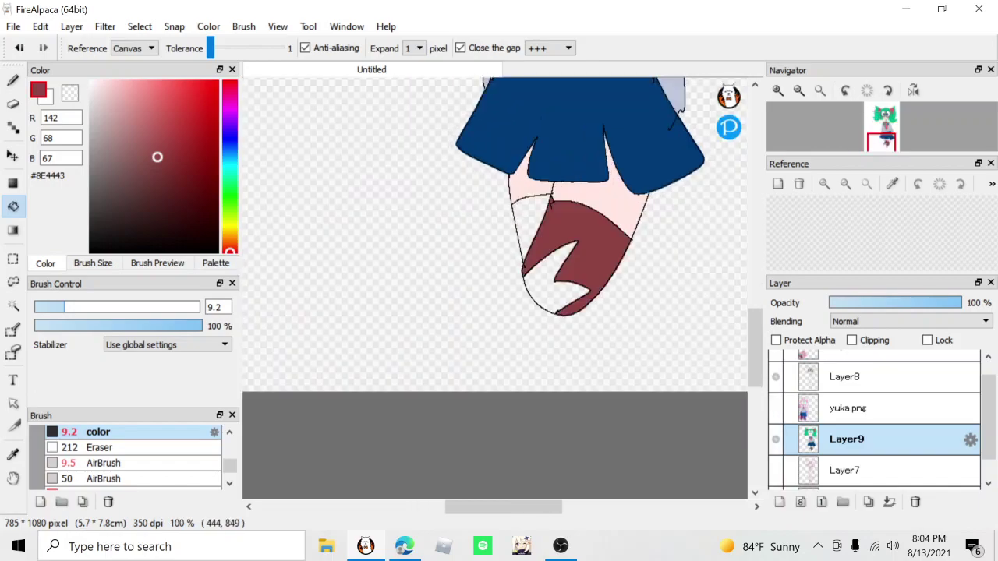
click(528, 226)
scroll(542, 247, down, 1)
scroll(541, 247, up, 1)
- Sample the hair green #01BB89 and fill the pointed toe patch on the socks
click(217, 83)
scroll(517, 261, down, 4)
scroll(532, 146, up, 1)
right_click(567, 129)
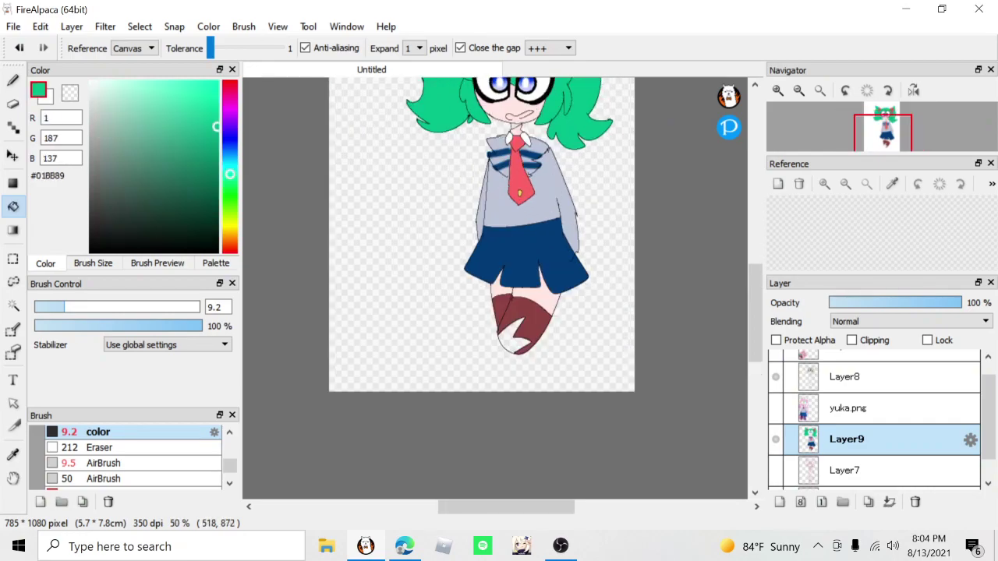
scroll(499, 117, down, 1)
- Select the face area with the Magic Wand, paint the inside of the mouth white #FFFFFF, and clear the selection
scroll(499, 117, up, 6)
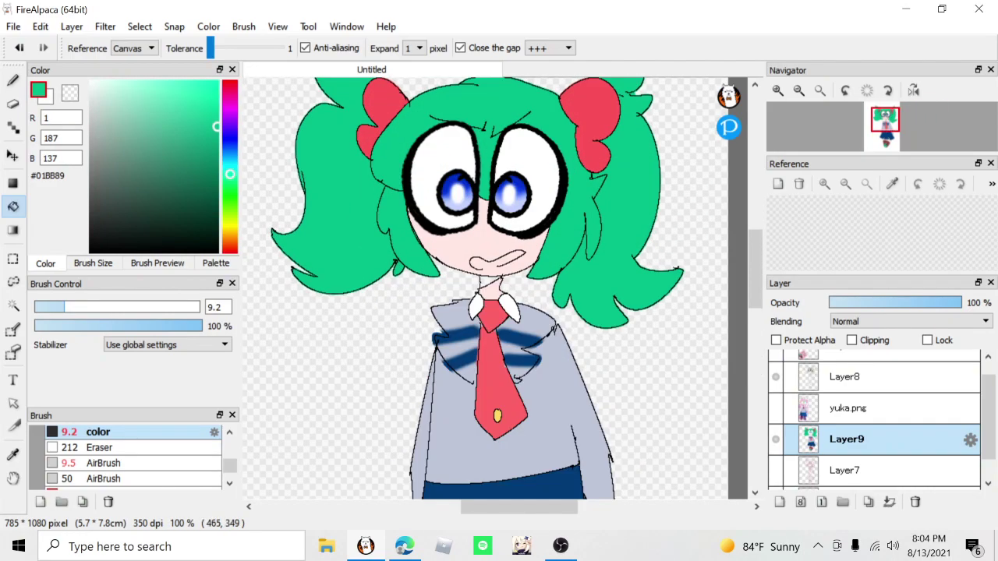
click(13, 306)
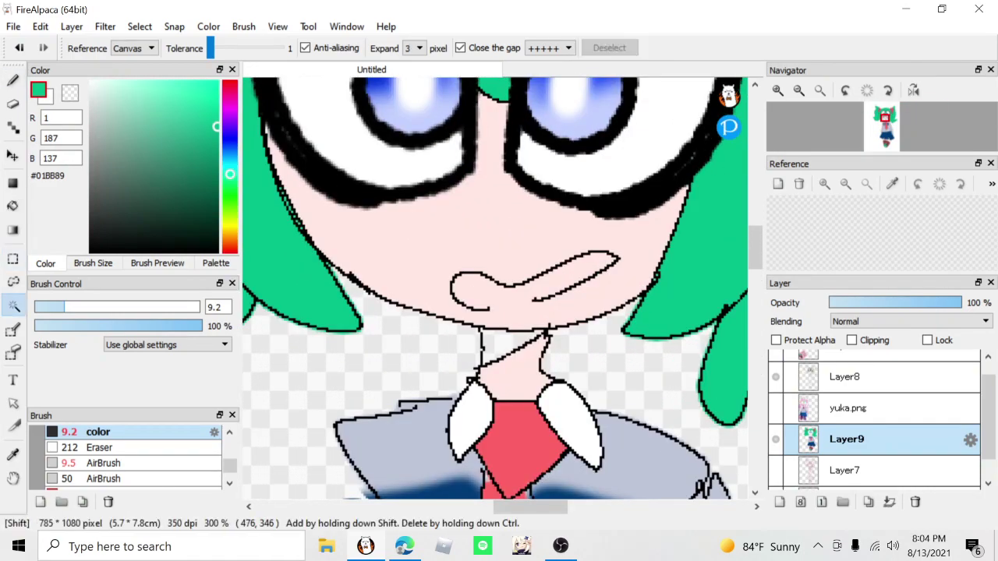
shift+click(499, 310)
click(14, 80)
click(90, 82)
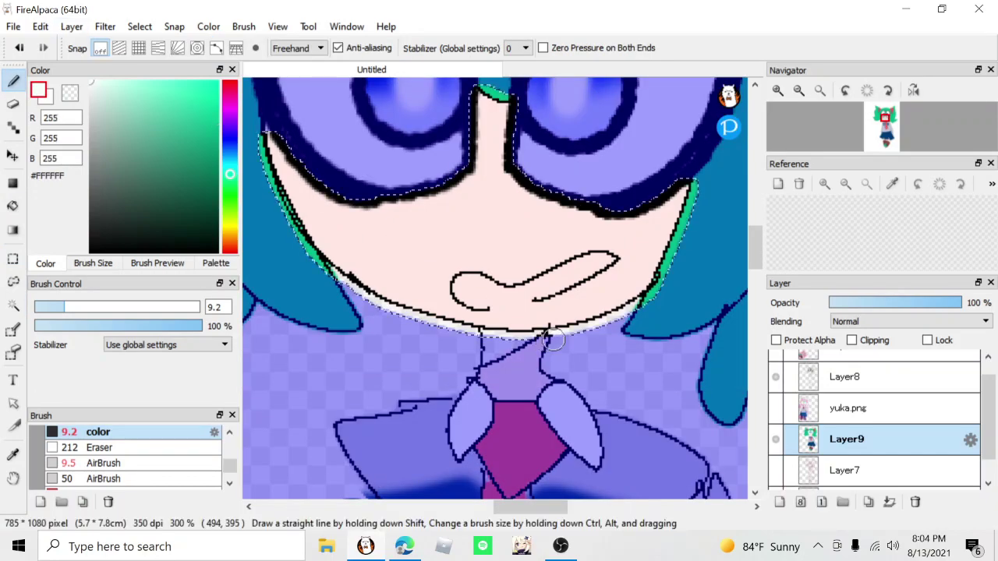
scroll(523, 251, up, 2)
mouse_move(522, 251)
mouse_down()
mouse_move(494, 258)
mouse_move(388, 249)
mouse_move(439, 260)
mouse_move(363, 247)
mouse_move(364, 227)
mouse_move(438, 242)
mouse_move(639, 186)
mouse_move(499, 238)
mouse_up()
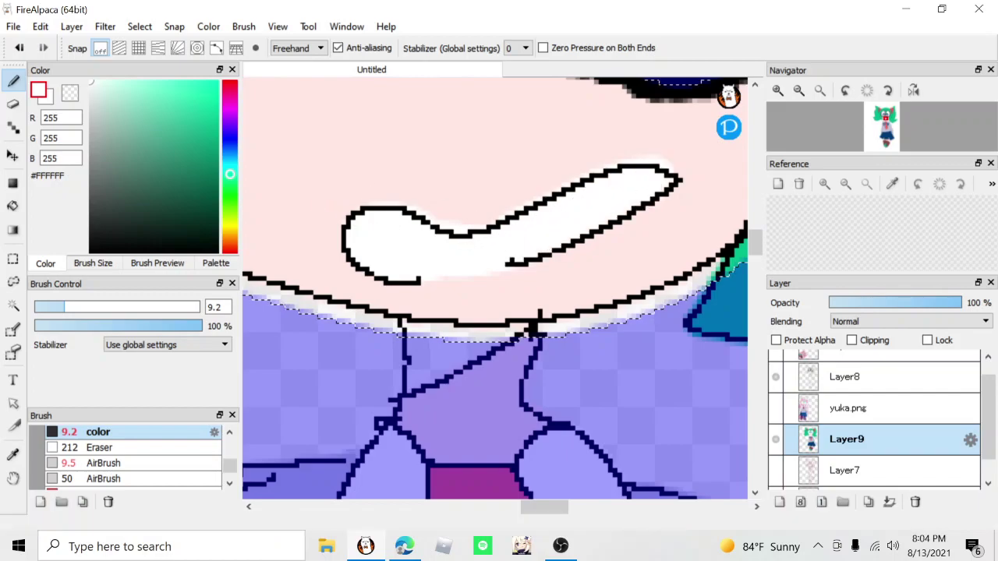
click(13, 305)
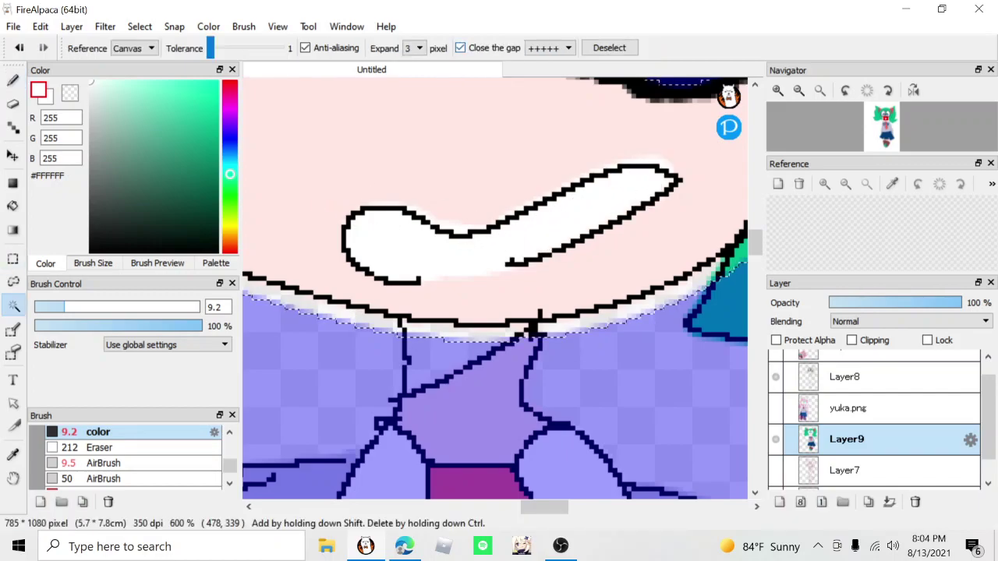
scroll(496, 226, down, 4)
- Sample black #000000 from the line art and fill the shadow area of the neck under the chin
scroll(499, 202, up, 1)
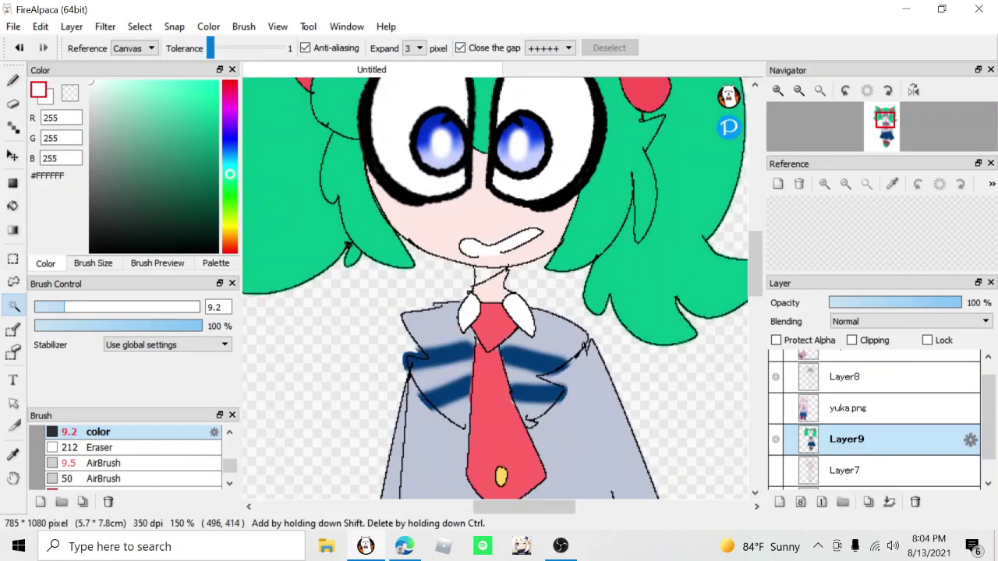
scroll(472, 263, up, 6)
right_click(477, 289)
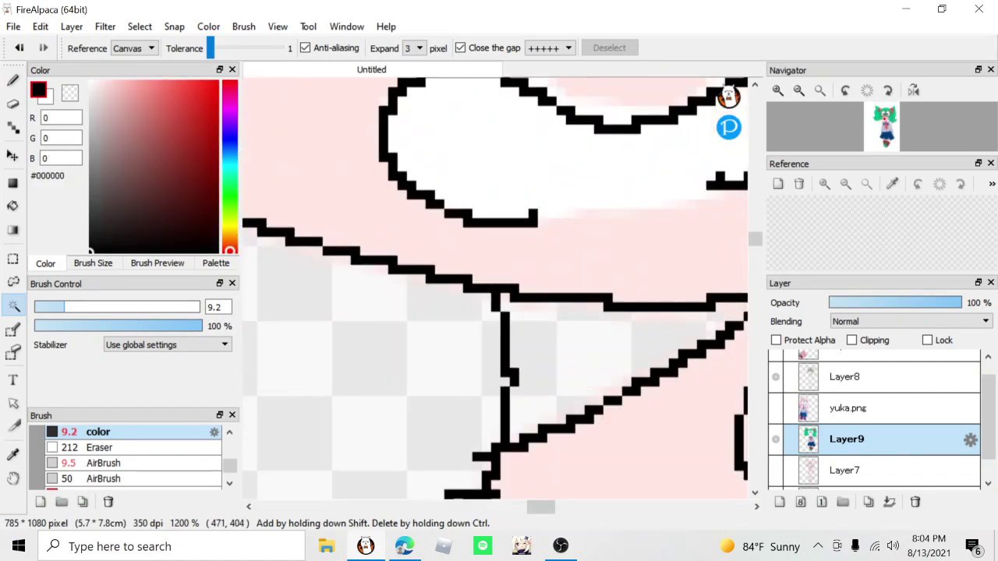
click(14, 206)
click(613, 389)
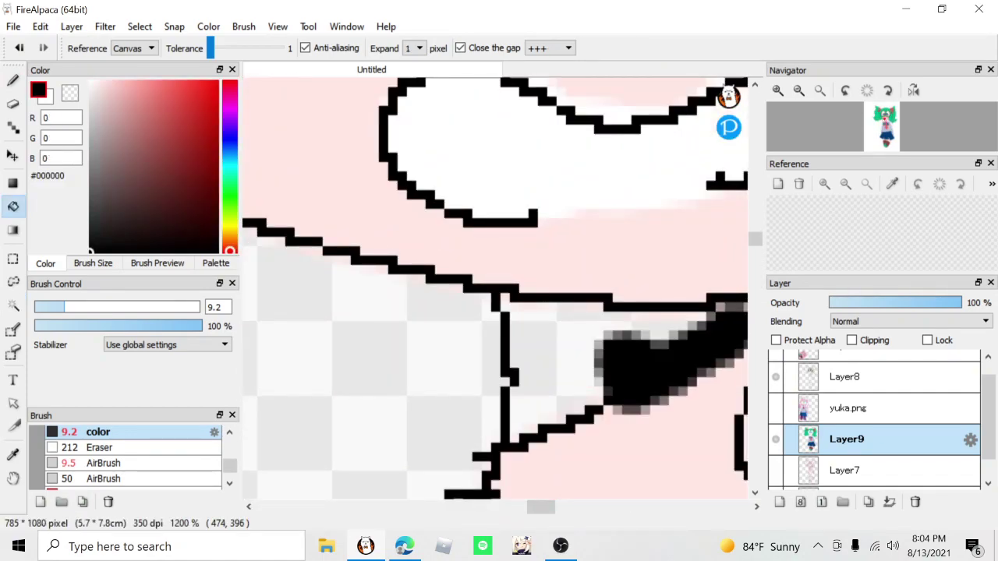
- Add a new layer above Layer9 and set the brush colour to pink #FF0096
scroll(612, 390, down, 10)
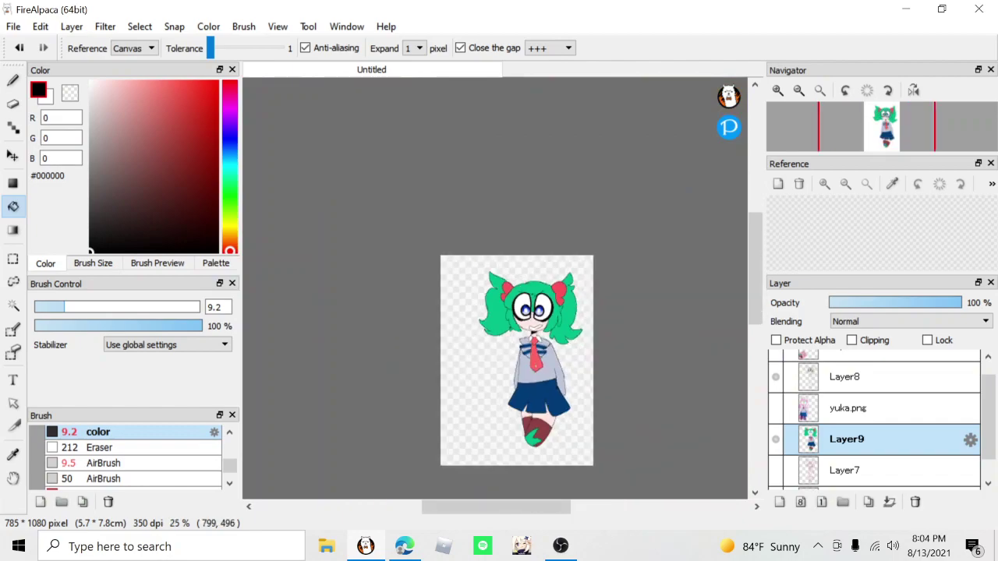
click(779, 502)
scroll(874, 421, up, 1)
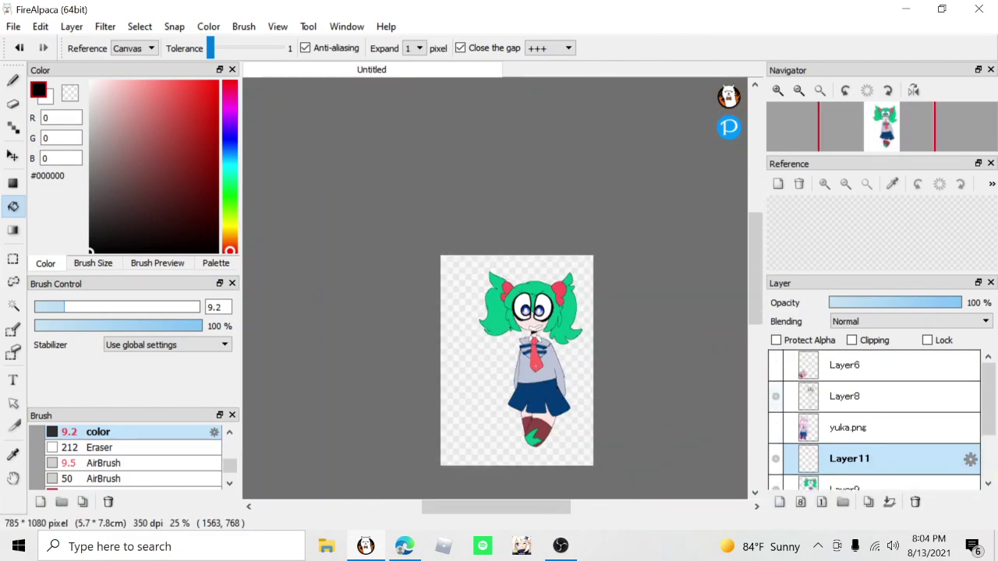
click(776, 365)
click(776, 365)
scroll(528, 368, up, 1)
click(13, 80)
click(12, 80)
mouse_move(148, 135)
mouse_down()
mouse_move(115, 80)
mouse_move(218, 80)
mouse_up()
click(13, 306)
click(13, 80)
click(230, 93)
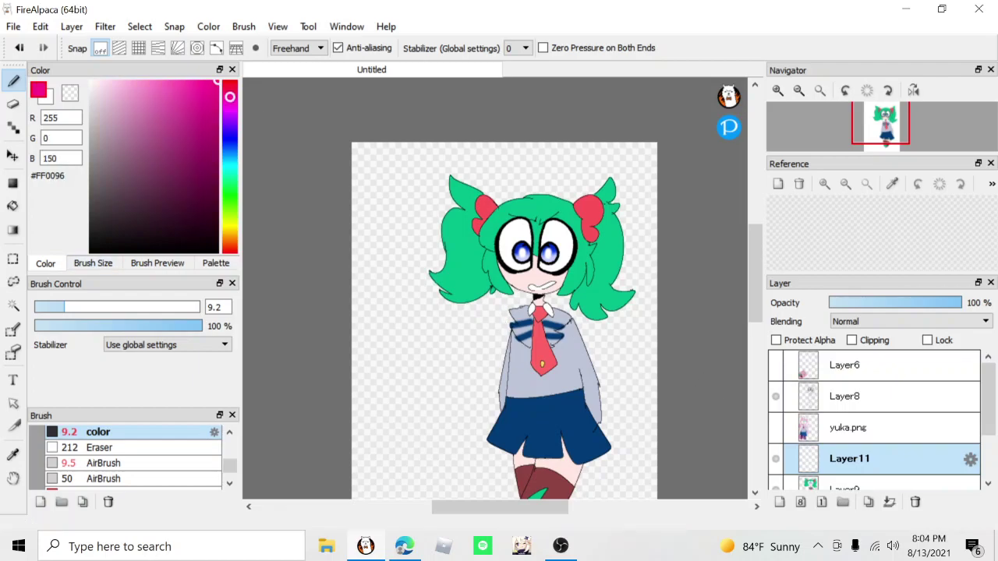
- Enlarge the color brush to size 21.8 for painting the shading
click(13, 127)
key(bracketright)
key(bracketright)
key(bracketright)
key(bracketright)
key(bracketright)
key(bracketright)
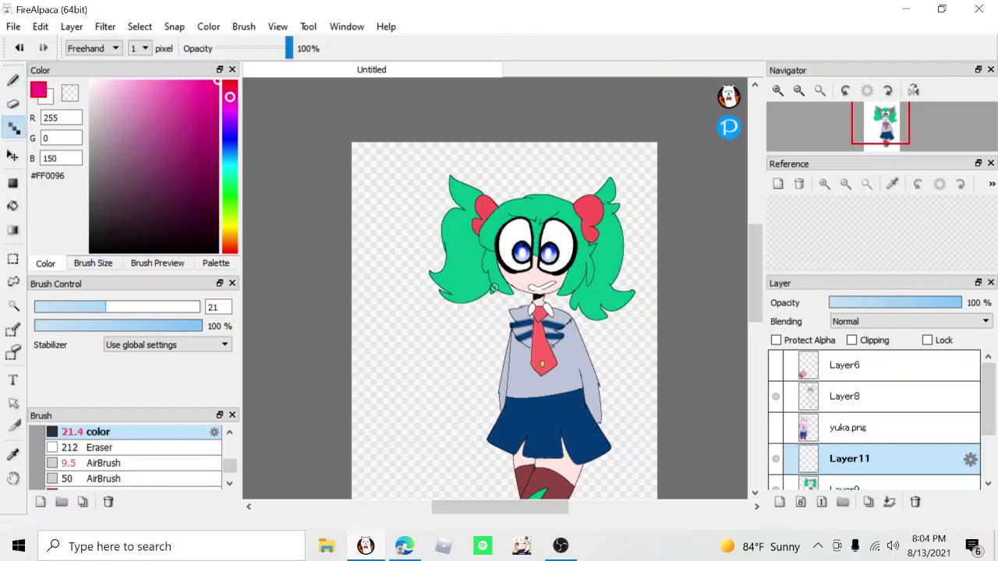
click(13, 80)
scroll(587, 203, up, 1)
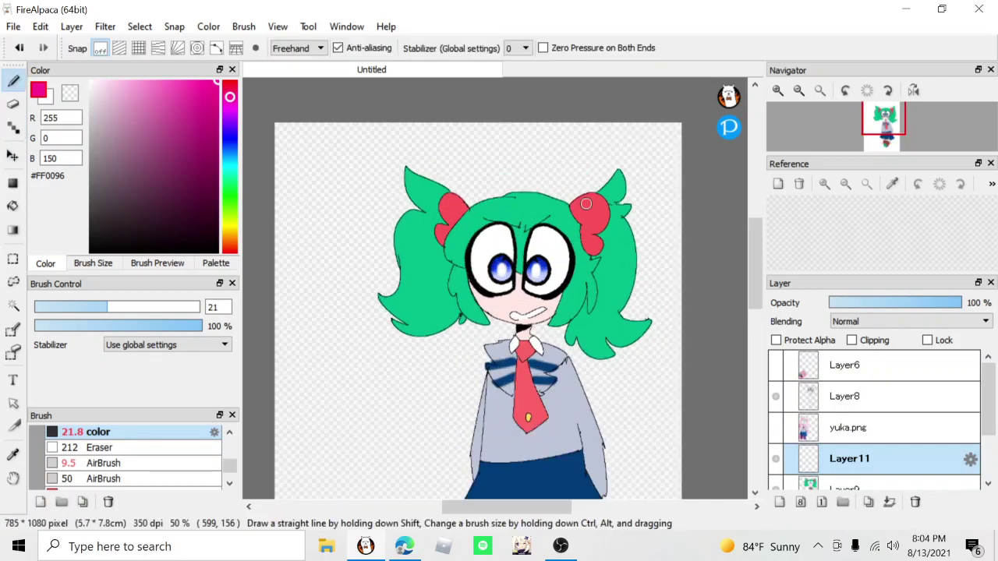
- Paint pink shading along the tips and inner edge of the right-hand pigtail and clip the layer to the colours below
scroll(574, 210, up, 1)
drag(639, 155, 632, 206)
mouse_move(632, 208)
mouse_down()
mouse_move(651, 208)
mouse_move(641, 211)
mouse_up()
scroll(636, 212, down, 1)
scroll(635, 210, up, 1)
mouse_move(615, 342)
mouse_down()
mouse_move(662, 360)
mouse_move(618, 387)
mouse_move(600, 377)
mouse_move(612, 411)
mouse_up()
drag(569, 374, 560, 390)
scroll(562, 384, down, 1)
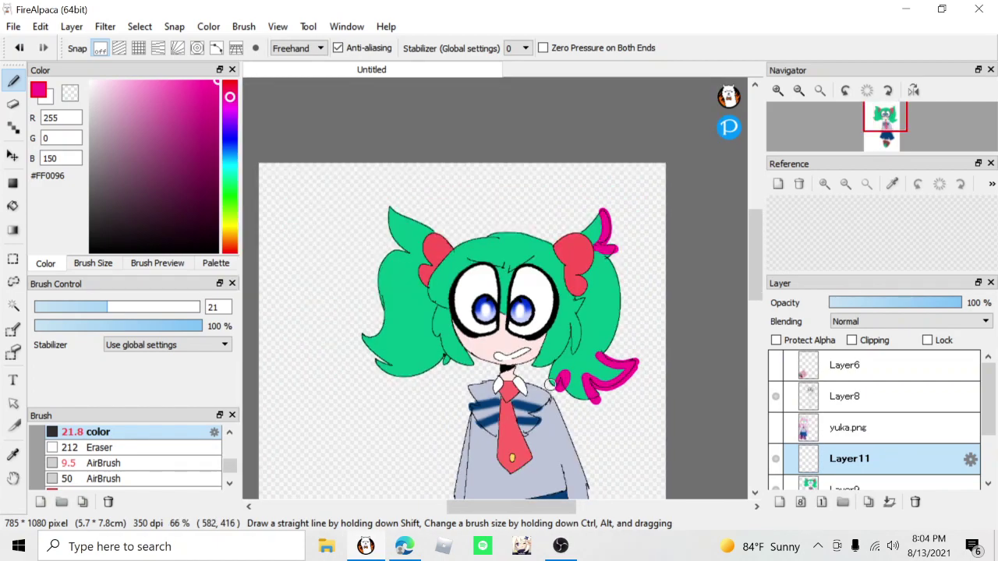
scroll(530, 316, up, 1)
mouse_move(596, 289)
mouse_down()
mouse_move(617, 292)
mouse_move(613, 362)
mouse_up()
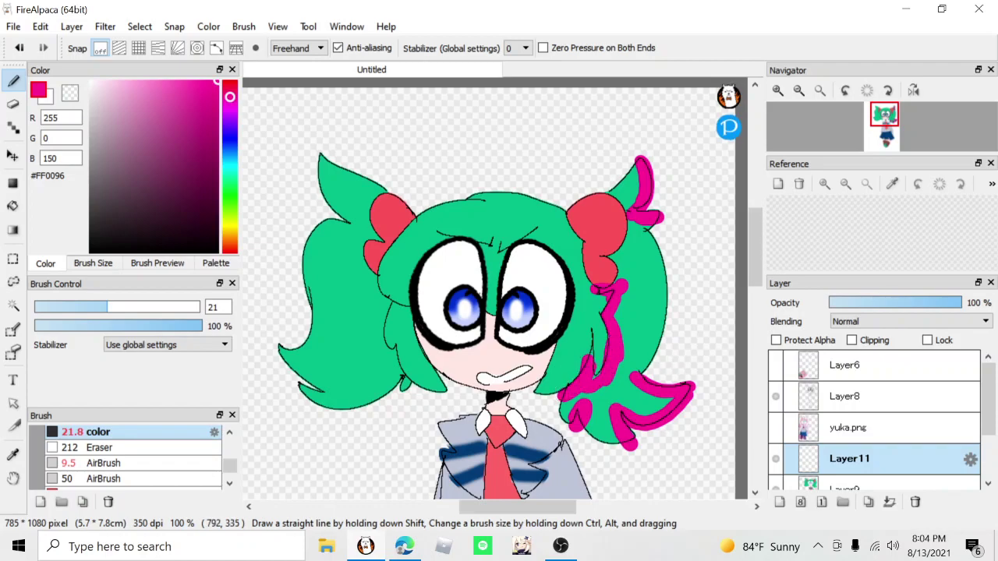
click(853, 341)
scroll(596, 343, down, 1)
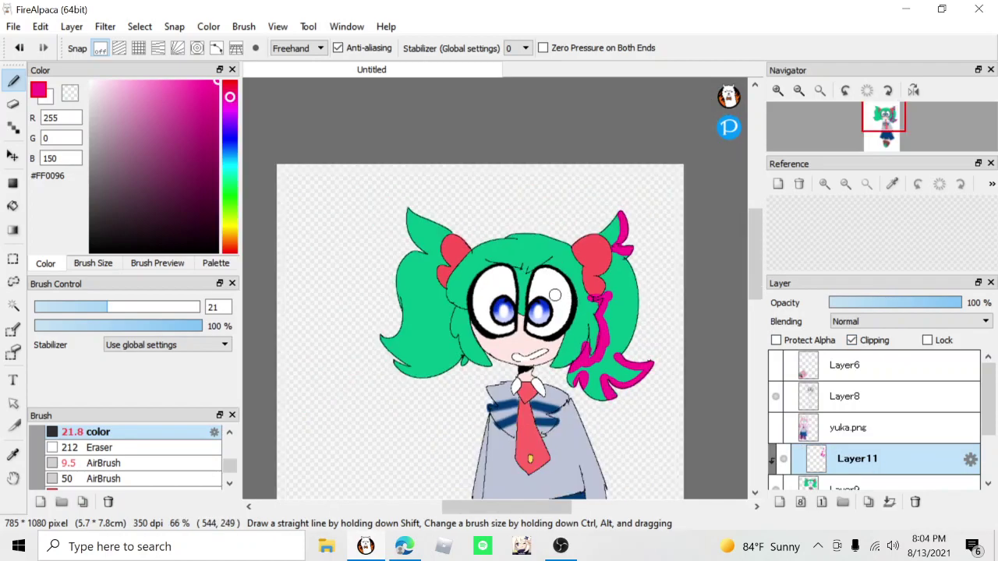
- Paint pink shading on the hair locks beside the face, below the left-hand eye and across the upper eye whites
scroll(575, 309, up, 1)
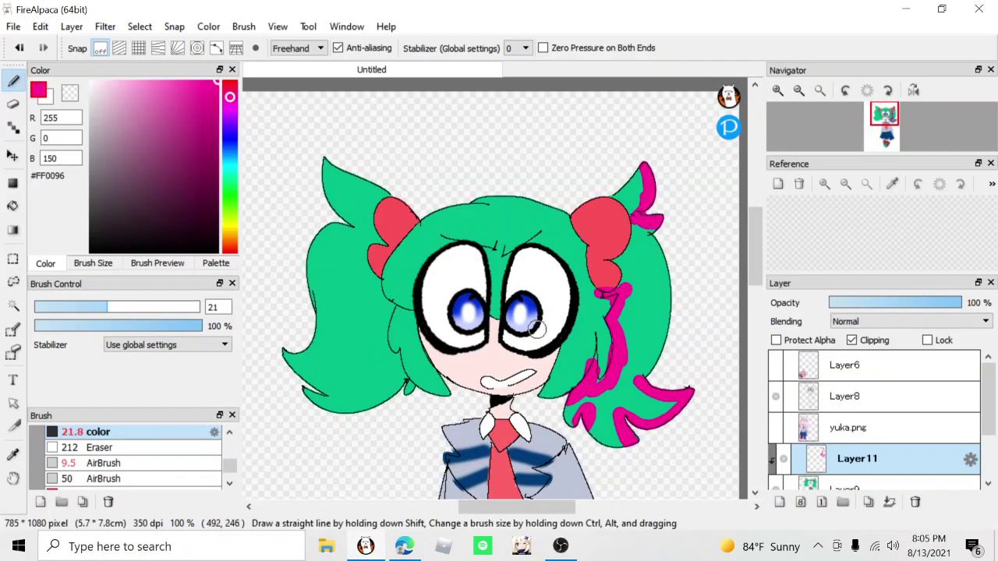
mouse_move(537, 329)
mouse_down()
mouse_move(566, 345)
mouse_move(547, 382)
mouse_up()
drag(417, 341, 443, 400)
drag(483, 331, 431, 353)
mouse_move(485, 269)
mouse_down()
mouse_move(454, 277)
mouse_move(460, 263)
mouse_move(431, 261)
mouse_up()
drag(535, 269, 563, 275)
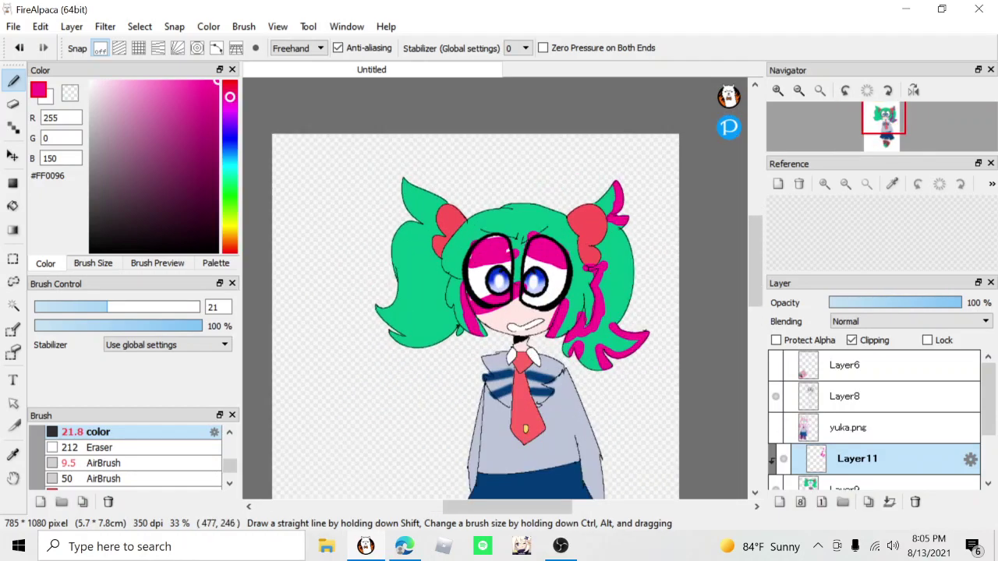
- Paint pink shading between the eyes, along the side of the fringe and on both hair bows
scroll(529, 251, up, 2)
drag(475, 224, 445, 260)
scroll(445, 261, down, 1)
scroll(425, 273, up, 1)
drag(442, 154, 372, 270)
mouse_move(357, 144)
mouse_down()
mouse_move(361, 193)
mouse_move(335, 191)
mouse_up()
drag(725, 167, 710, 231)
- Paint pink shading along the tips, outer edge and inner edge of the left-hand pigtail
scroll(711, 232, down, 1)
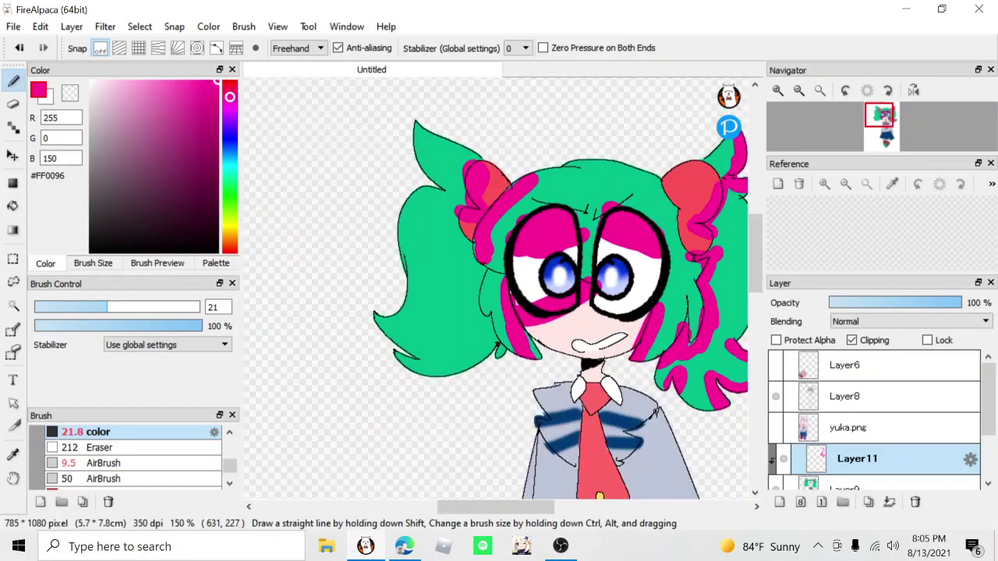
scroll(710, 232, down, 1)
scroll(648, 272, up, 1)
drag(476, 126, 448, 138)
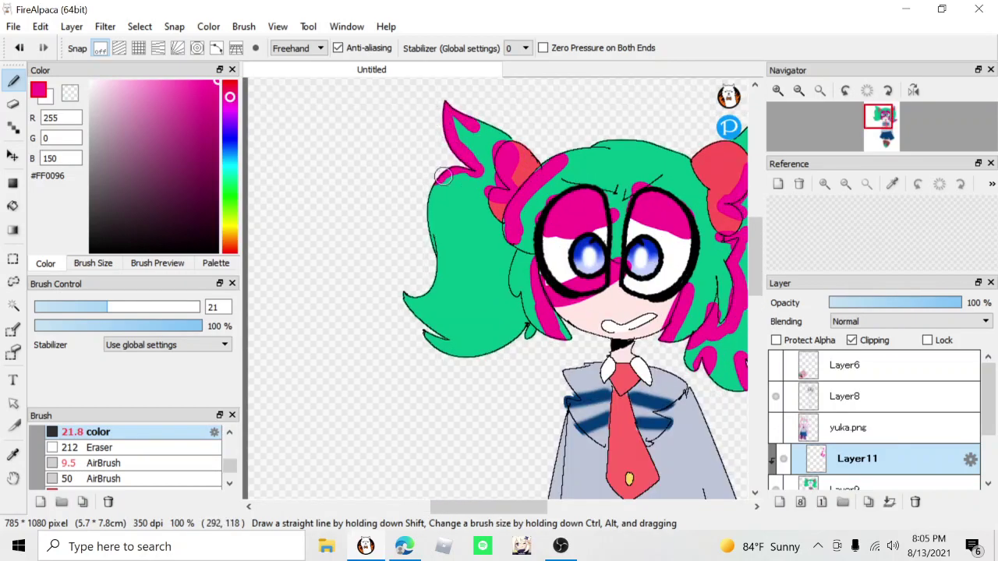
drag(439, 178, 432, 218)
drag(404, 307, 419, 321)
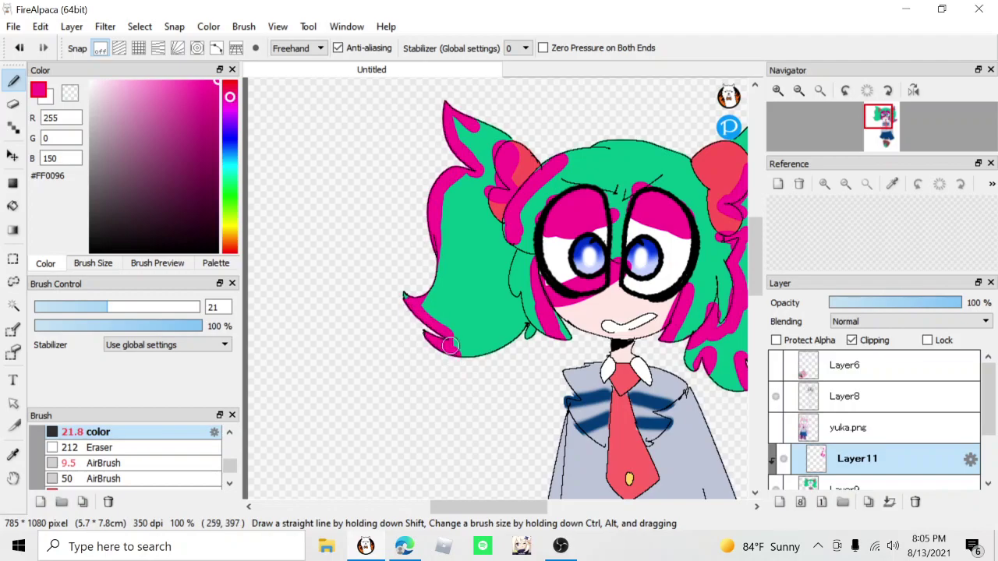
drag(531, 296, 474, 330)
mouse_move(453, 283)
mouse_down()
mouse_move(445, 307)
mouse_move(459, 340)
mouse_up()
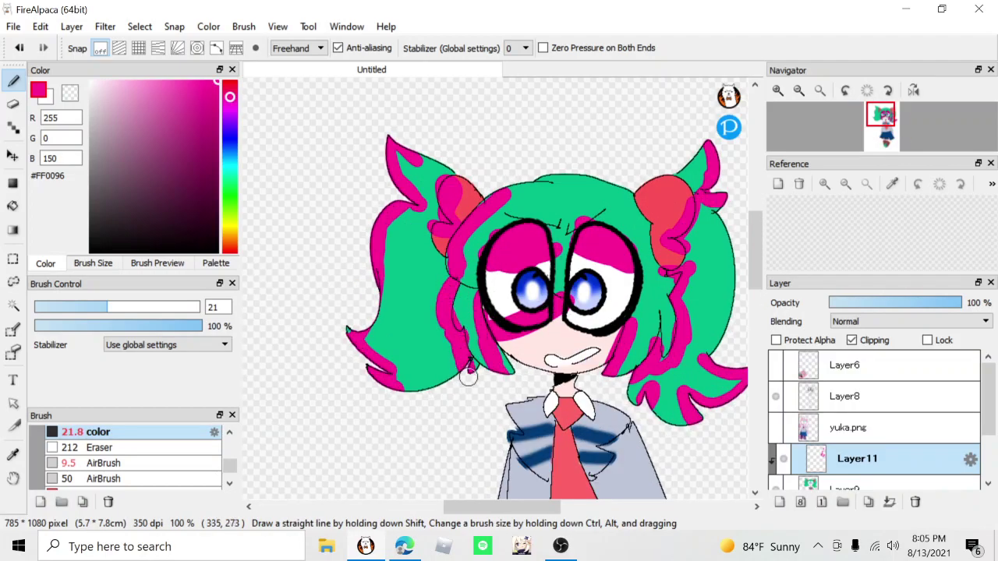
- Set the shading layer's blending mode to Multiply and its opacity to 26%
click(874, 322)
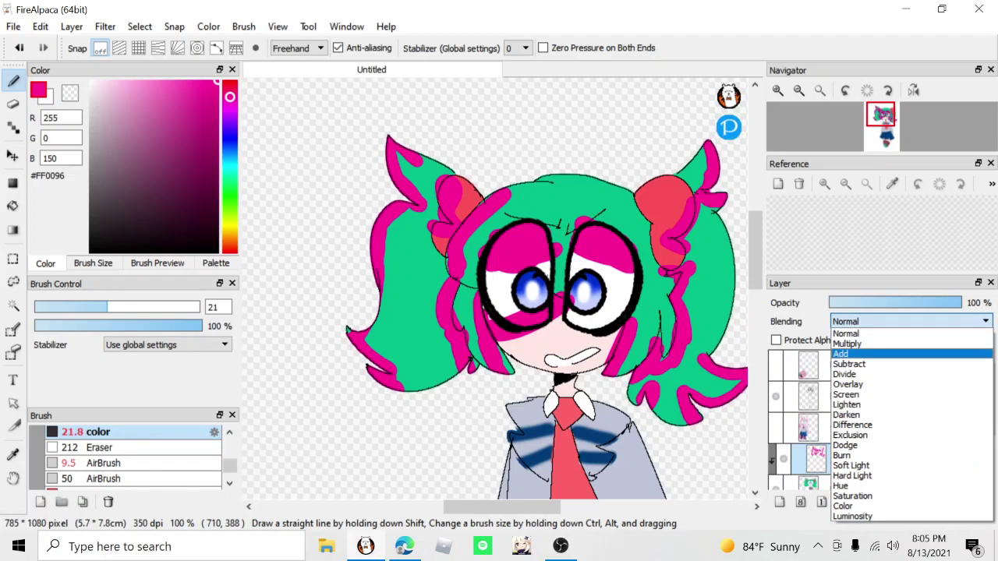
click(865, 343)
drag(909, 302, 870, 303)
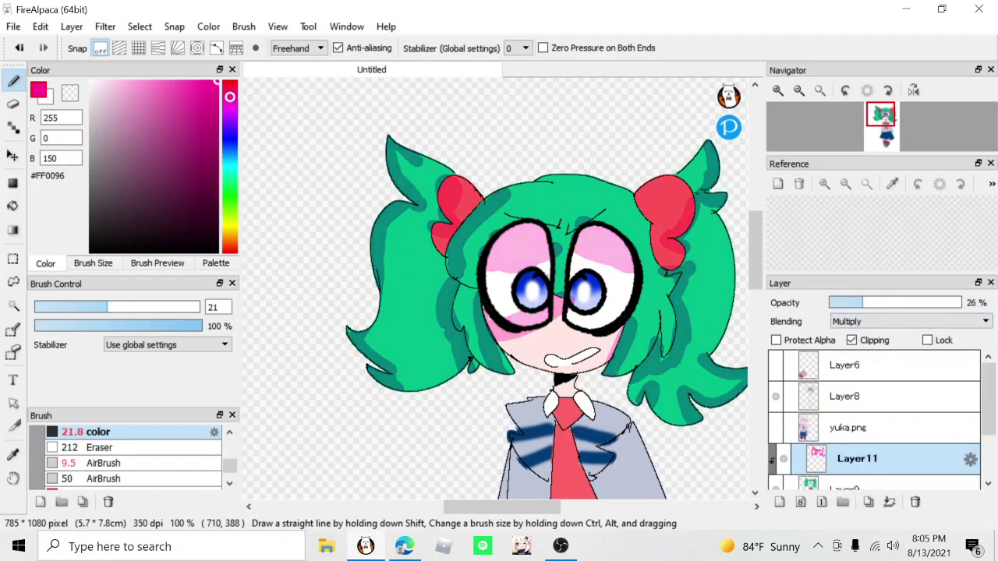
scroll(442, 269, down, 3)
scroll(479, 286, up, 4)
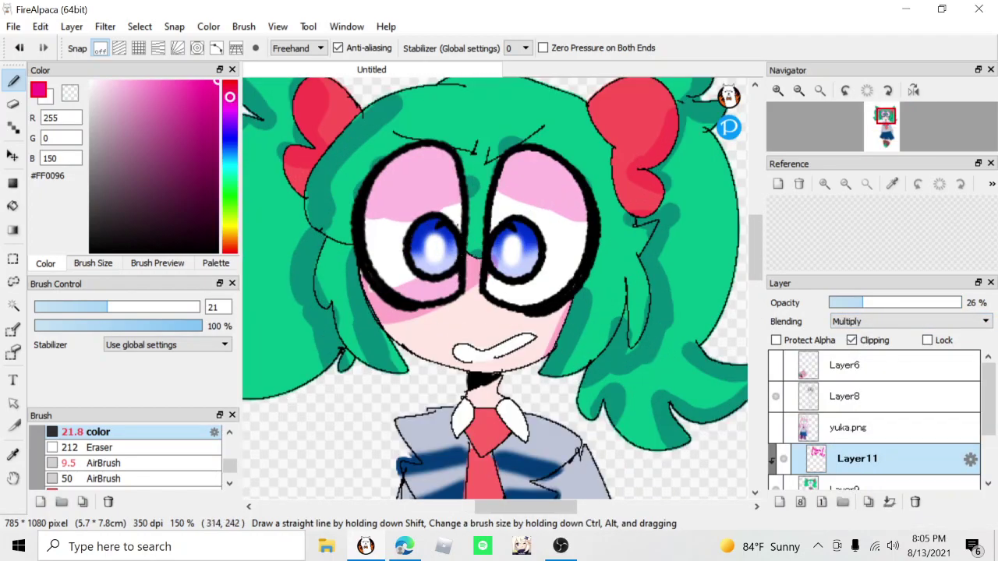
- Erase the stray shading on the right-hand iris with the size 18 eraser and switch back to the size 21 brush
click(13, 104)
scroll(474, 255, up, 2)
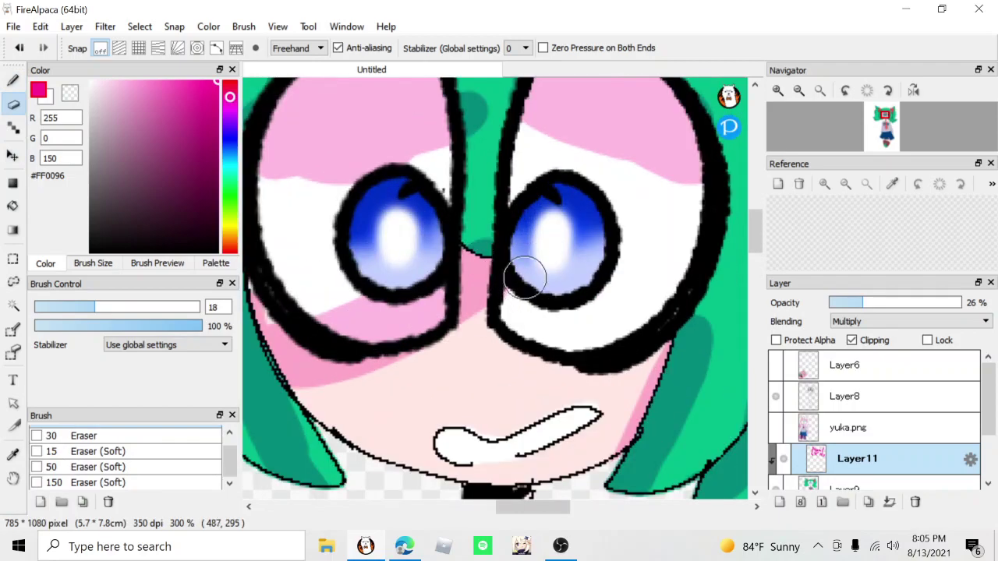
scroll(467, 204, down, 3)
scroll(461, 162, up, 2)
scroll(468, 142, down, 2)
click(13, 80)
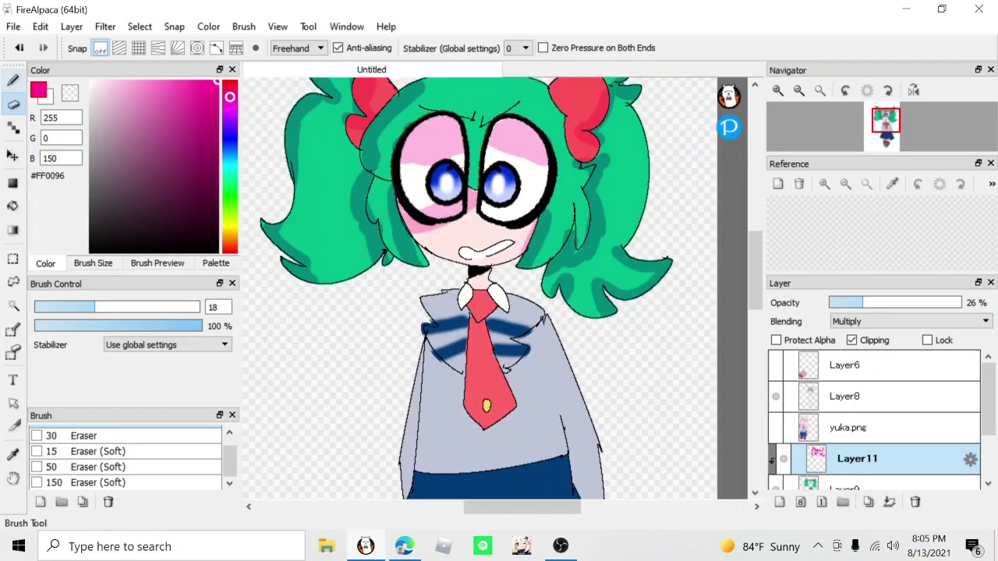
scroll(429, 201, up, 1)
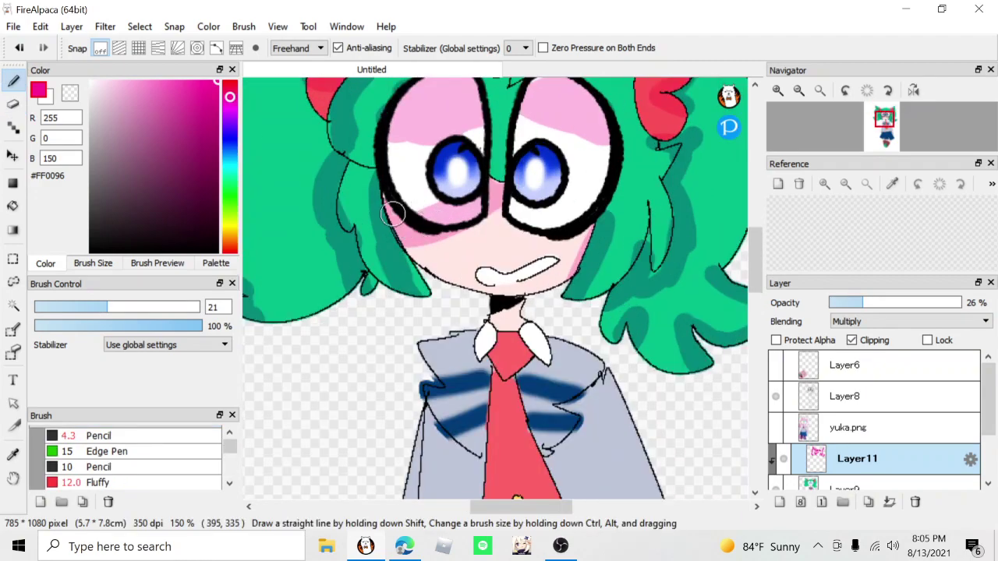
- Extend the pink shading across the left-hand cheek and erase it from the lower white of the left-hand eye
drag(495, 212, 431, 249)
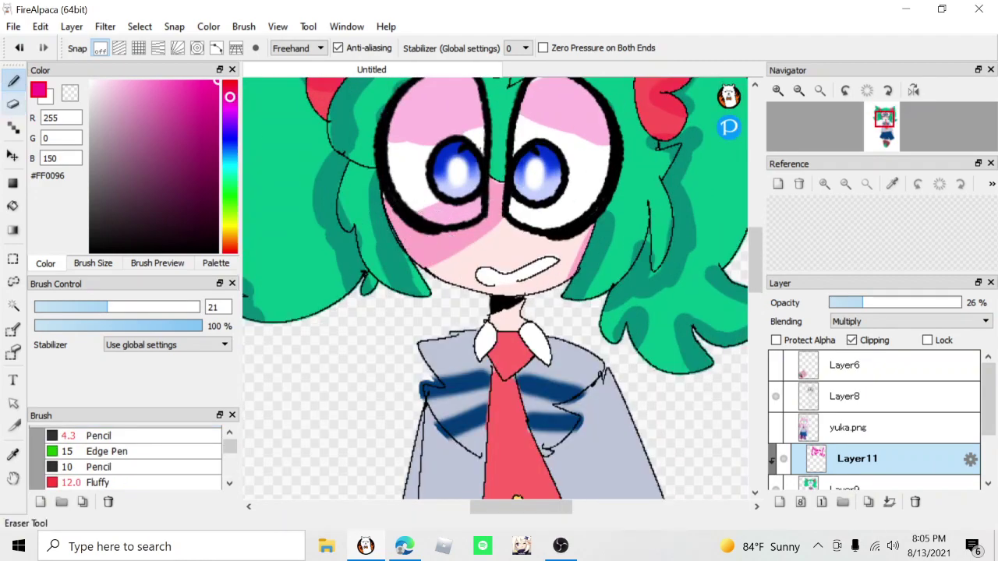
click(12, 104)
scroll(439, 206, up, 2)
mouse_move(433, 209)
mouse_down()
mouse_move(423, 218)
mouse_move(474, 218)
mouse_up()
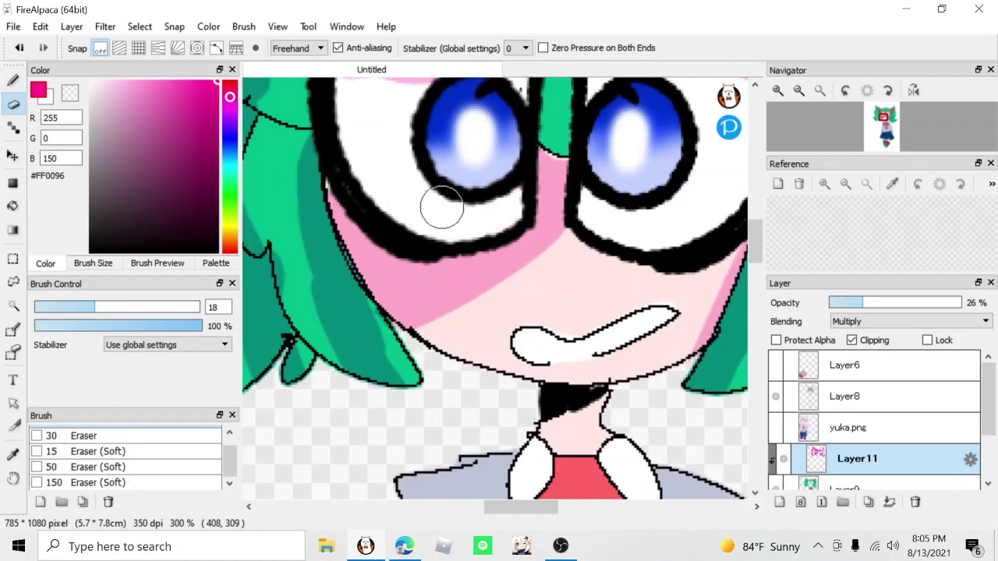
scroll(429, 208, down, 4)
scroll(398, 186, up, 1)
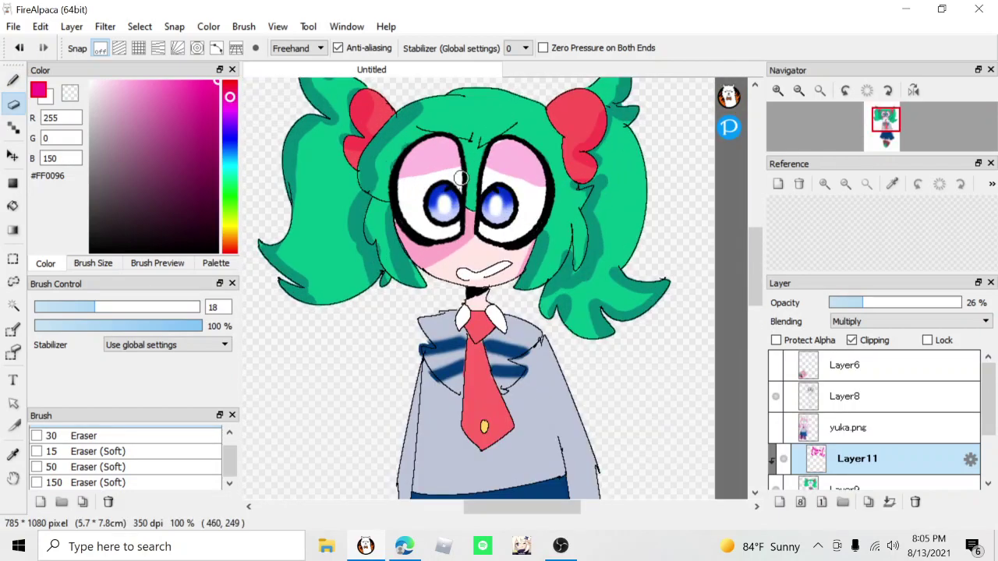
- Paint pink shading over the right-hand shoulder and along the outer edge of the right-hand sleeve with the size 21 brush
key(b)
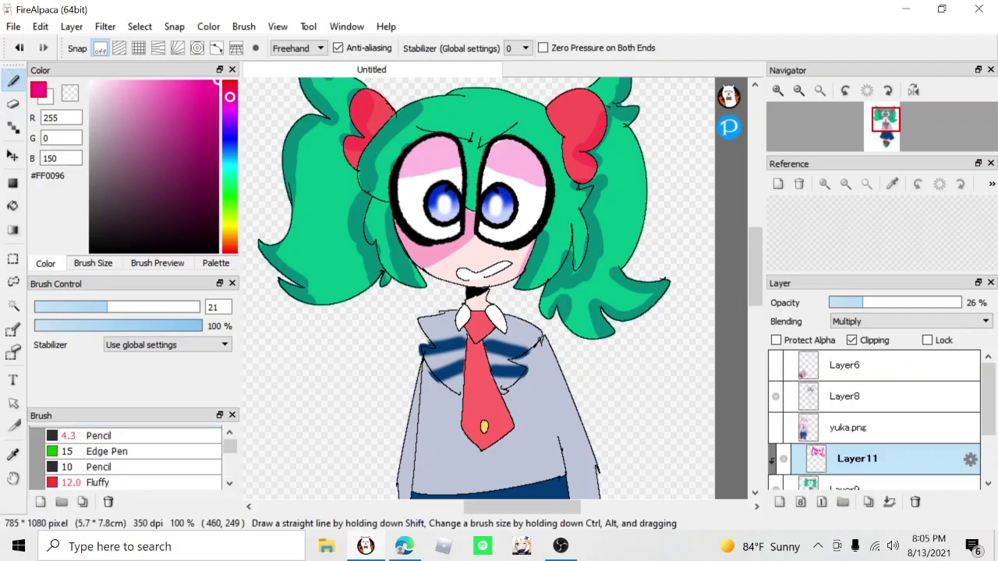
scroll(521, 300, down, 1)
scroll(504, 364, up, 2)
mouse_move(524, 235)
mouse_down()
mouse_move(554, 254)
mouse_move(531, 240)
mouse_move(565, 244)
mouse_move(596, 295)
mouse_up()
scroll(531, 236, down, 1)
scroll(531, 241, up, 1)
scroll(599, 295, down, 2)
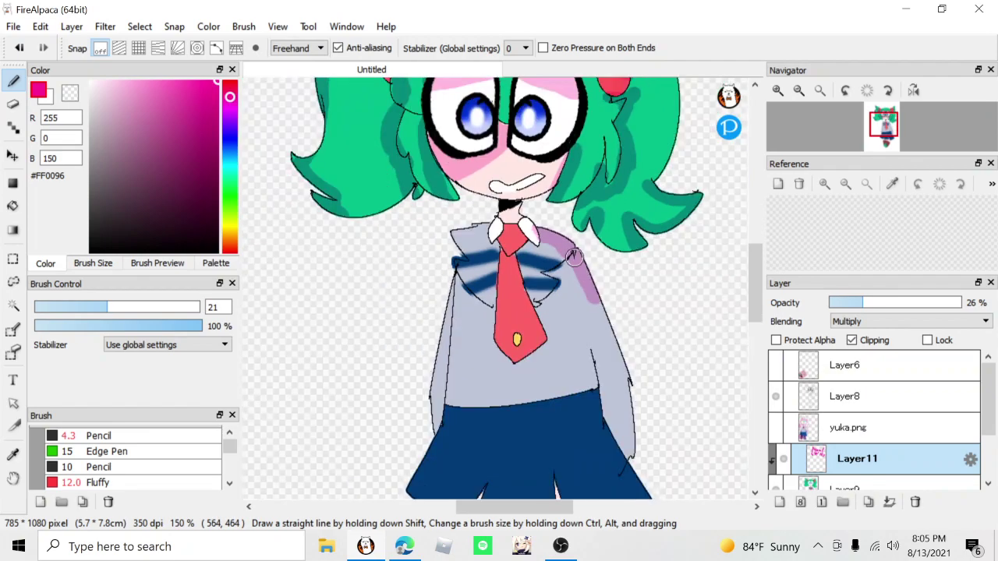
scroll(606, 386, up, 2)
drag(591, 197, 625, 275)
drag(599, 218, 655, 428)
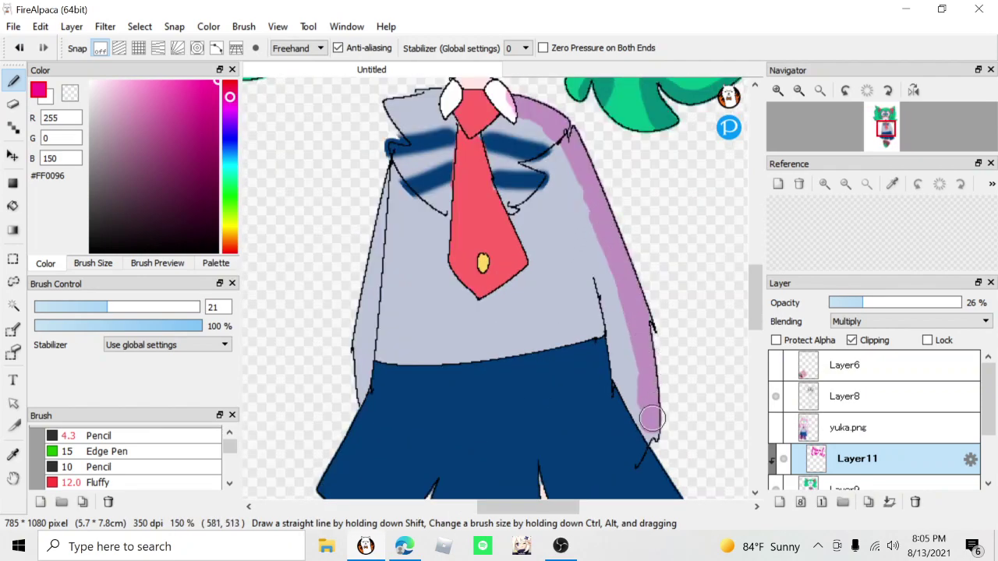
- Paint shading along the right-hand side of the skirt and beside its pleat openings
scroll(655, 414, down, 2)
scroll(621, 337, up, 1)
mouse_move(621, 337)
mouse_down()
mouse_move(630, 363)
mouse_move(628, 349)
mouse_up()
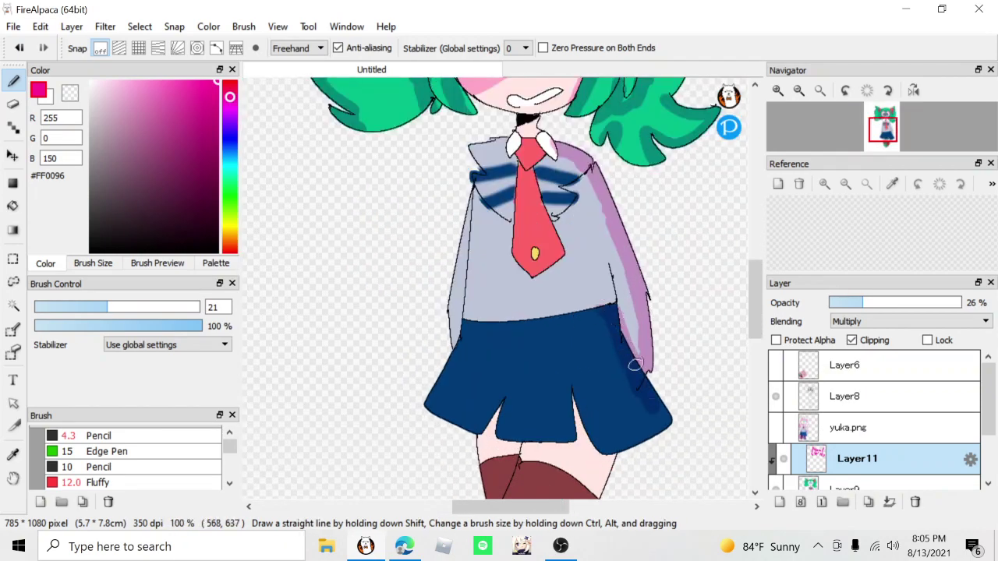
mouse_move(576, 397)
mouse_down()
mouse_move(587, 411)
mouse_move(543, 408)
mouse_move(574, 336)
mouse_up()
scroll(593, 421, down, 1)
scroll(591, 421, up, 2)
drag(557, 394, 519, 414)
- Paint shading on the thighs beneath the skirt hem and along the edges of the stockings
scroll(519, 414, down, 2)
scroll(409, 295, up, 3)
mouse_move(410, 295)
mouse_down()
mouse_move(458, 235)
mouse_move(432, 284)
mouse_move(417, 290)
mouse_move(467, 219)
mouse_move(460, 259)
mouse_move(427, 255)
mouse_move(432, 308)
mouse_move(423, 314)
mouse_move(452, 309)
mouse_up()
scroll(444, 313, down, 3)
scroll(464, 378, up, 2)
mouse_move(533, 310)
mouse_down()
mouse_move(506, 350)
mouse_move(525, 288)
mouse_move(415, 401)
mouse_move(545, 276)
mouse_move(528, 312)
mouse_move(543, 258)
mouse_up()
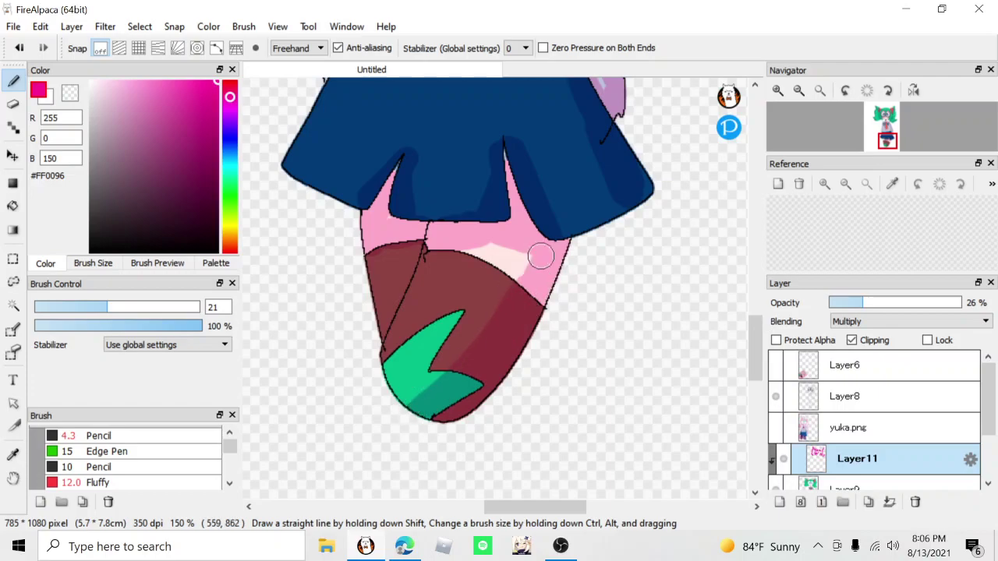
mouse_move(410, 248)
mouse_down()
mouse_move(403, 273)
mouse_move(408, 247)
mouse_up()
- Paint shading on the right-hand collar tip, the tie and the striped chest flap beside it
scroll(408, 248, down, 4)
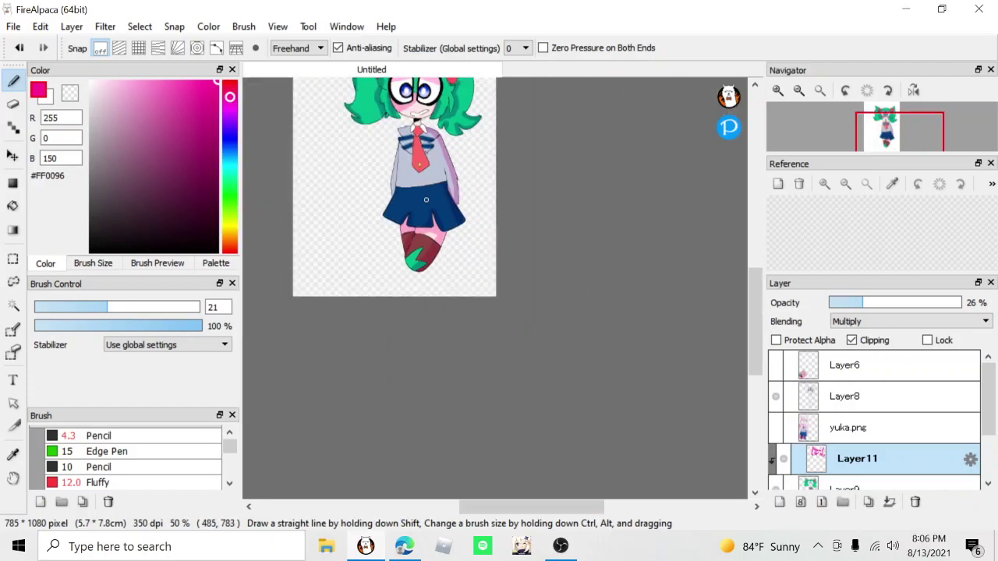
scroll(402, 145, up, 3)
mouse_move(419, 150)
mouse_down()
mouse_move(464, 195)
mouse_move(481, 164)
mouse_move(454, 172)
mouse_up()
drag(451, 135, 454, 197)
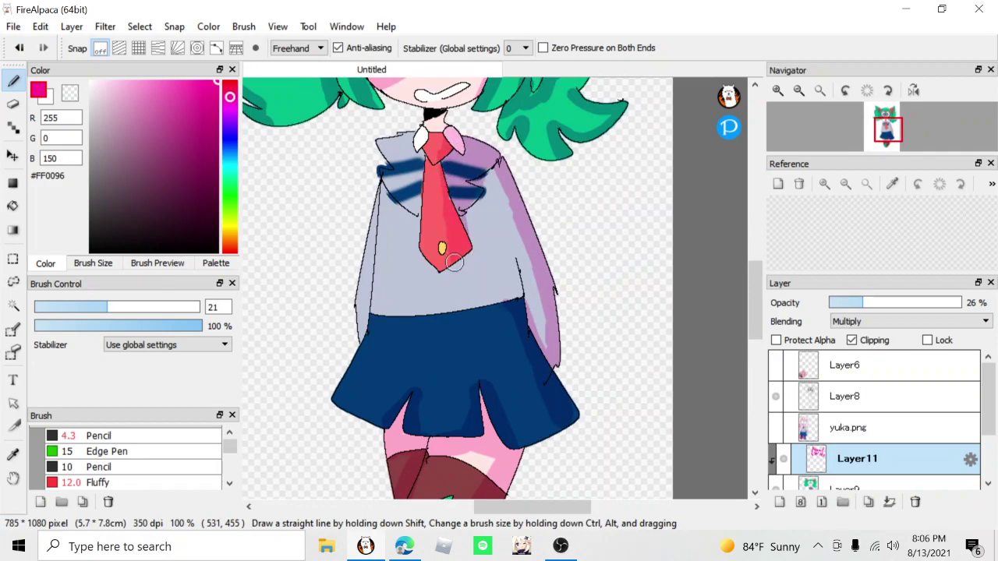
click(560, 546)
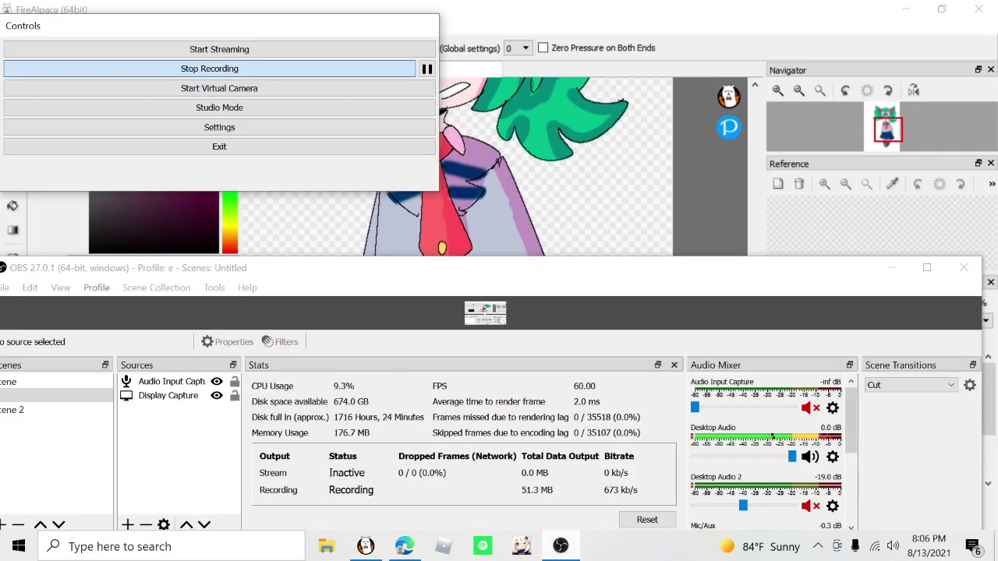
click(560, 546)
- Paint shading over the left-hand sleeve, the left half of the jacket, the tie and the upper left of the skirt
scroll(381, 348, down, 2)
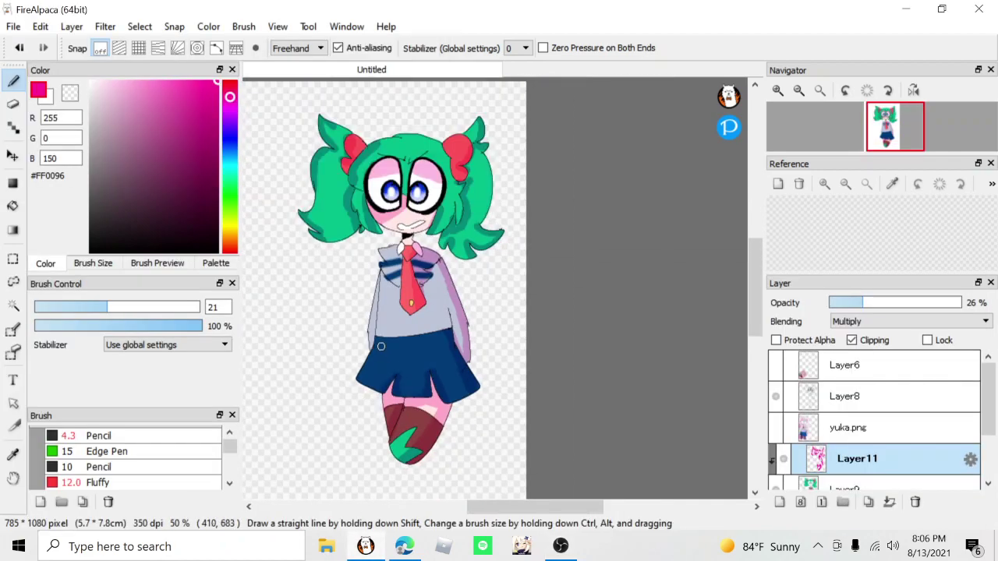
scroll(381, 345, up, 1)
drag(380, 334, 381, 265)
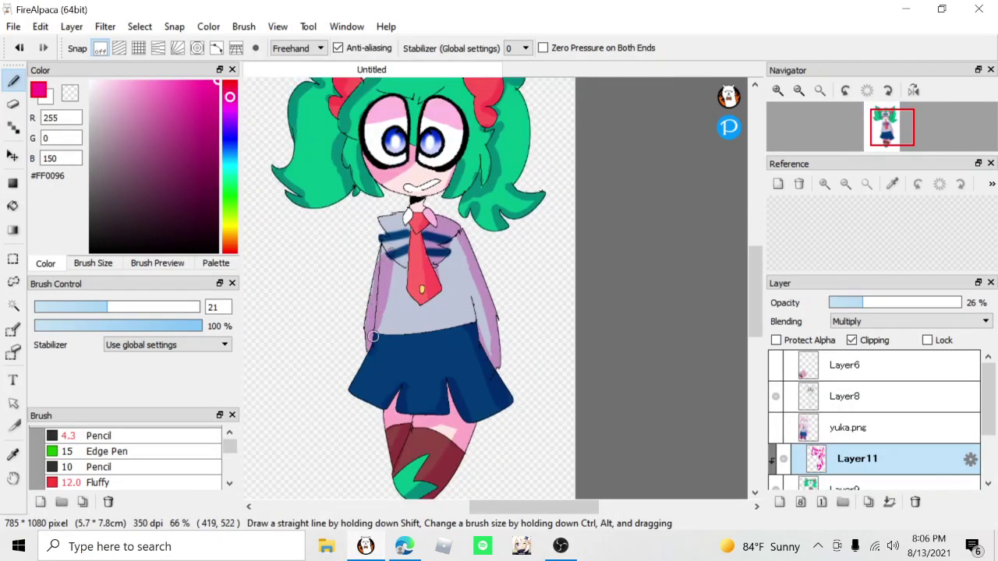
scroll(354, 353, down, 1)
scroll(382, 366, up, 1)
drag(389, 378, 375, 331)
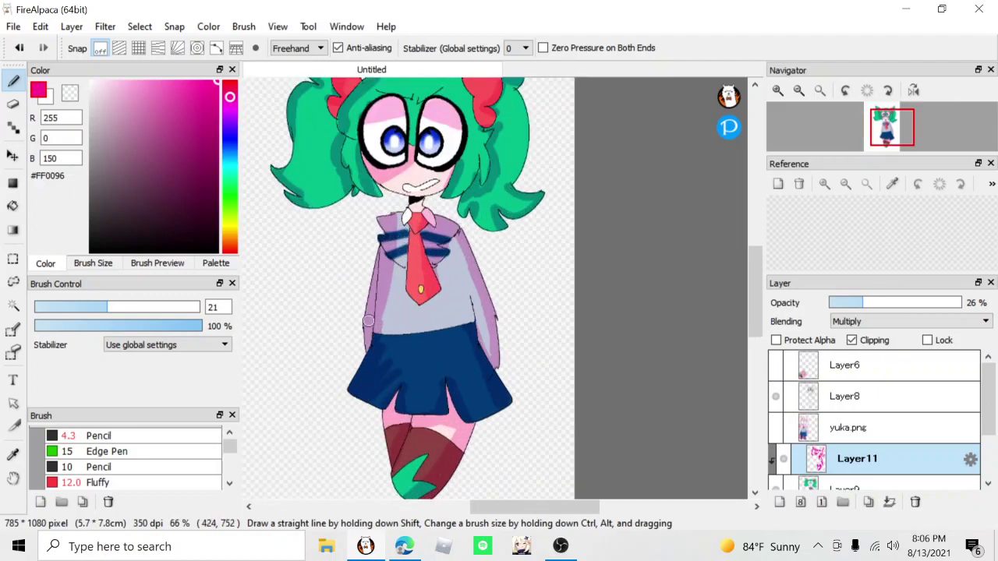
drag(418, 227, 412, 294)
drag(415, 257, 401, 219)
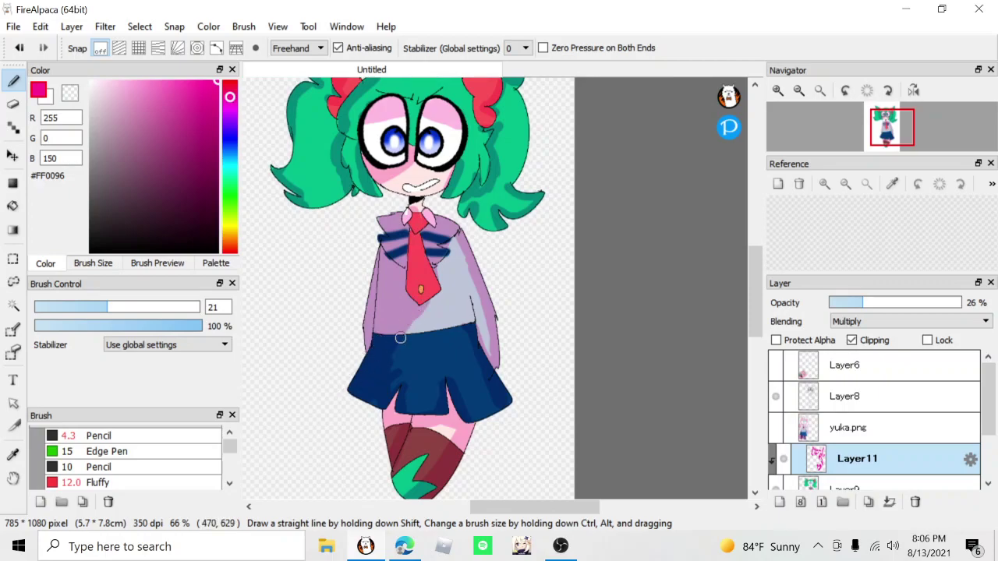
- Extend the shading across the left half of the skirt and undo the last stroke
scroll(370, 387, down, 1)
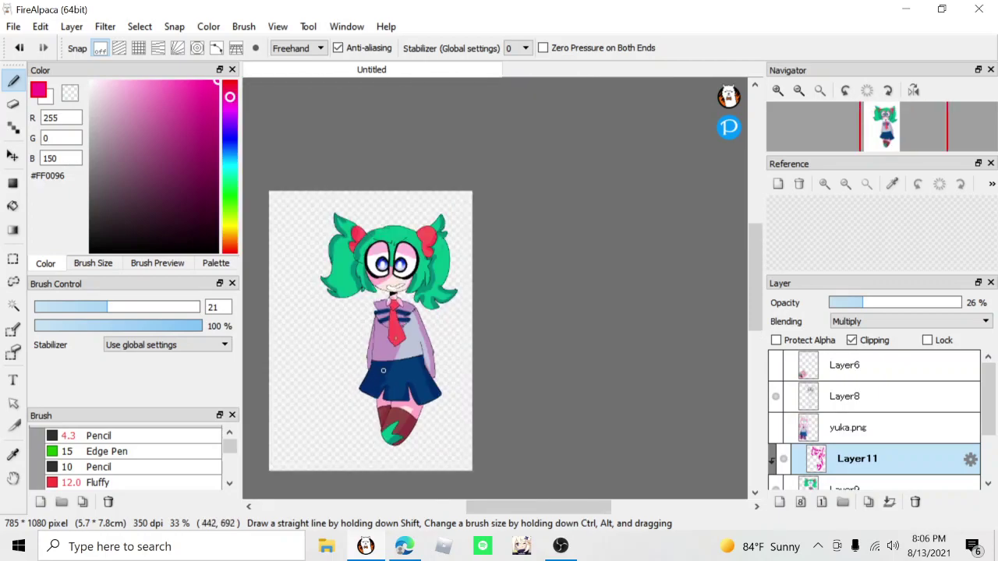
scroll(436, 234, up, 3)
drag(407, 195, 404, 247)
mouse_move(398, 285)
mouse_down()
mouse_move(374, 201)
mouse_move(381, 235)
mouse_up()
scroll(382, 237, down, 2)
scroll(350, 246, up, 2)
click(19, 47)
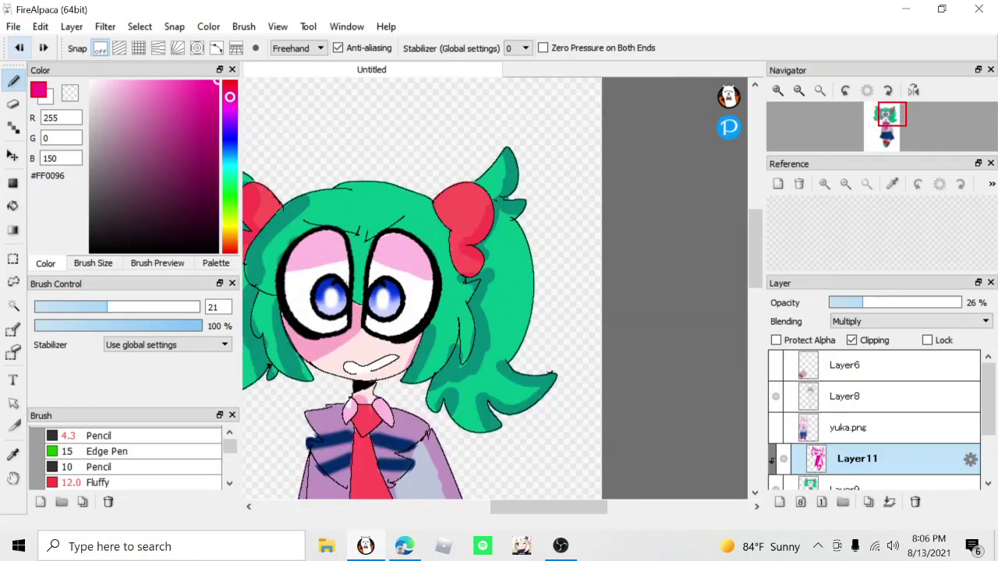
- Paint shading over the hair tufts above both bows and across the fringe above the eyes
drag(474, 180, 487, 227)
scroll(478, 222, up, 1)
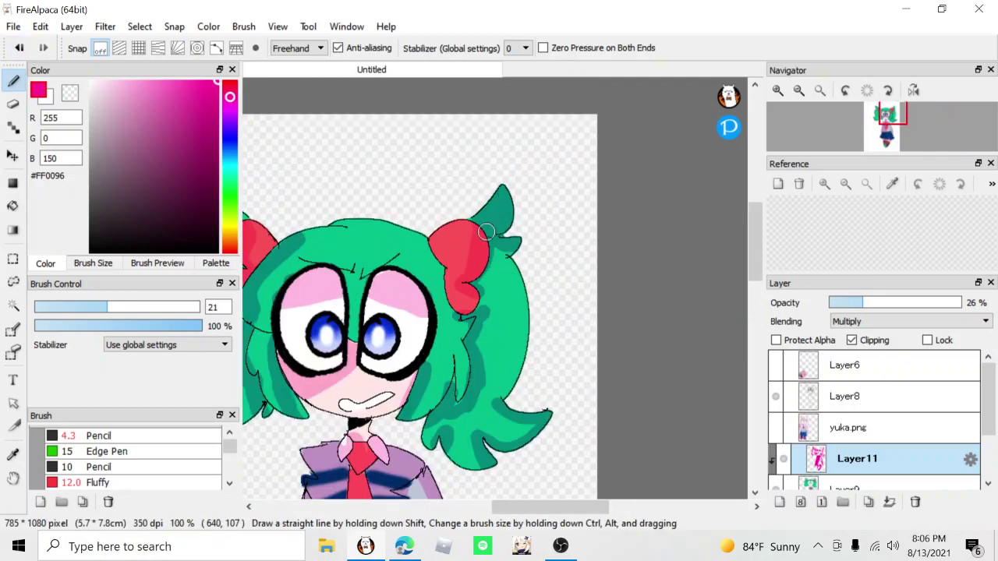
scroll(619, 374, down, 2)
scroll(373, 271, up, 2)
mouse_move(323, 156)
mouse_down()
mouse_move(343, 192)
mouse_move(349, 262)
mouse_up()
scroll(349, 262, down, 1)
scroll(407, 246, up, 1)
mouse_move(485, 214)
mouse_down()
mouse_move(508, 211)
mouse_move(441, 214)
mouse_up()
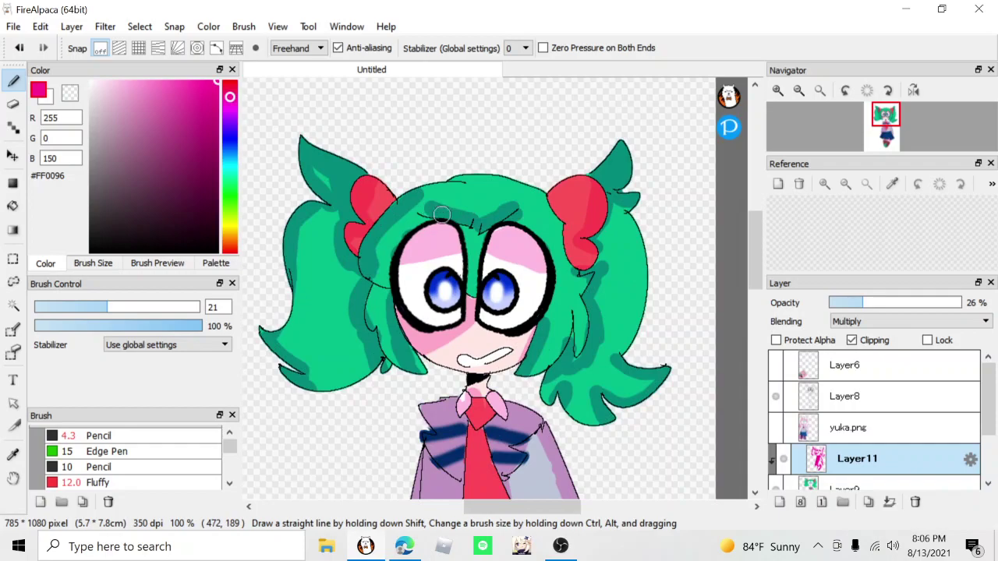
- Add a layer above the Layer8 line art, cover it with bright green using a size 238 brush, and clip it to the line art
scroll(473, 282, down, 1)
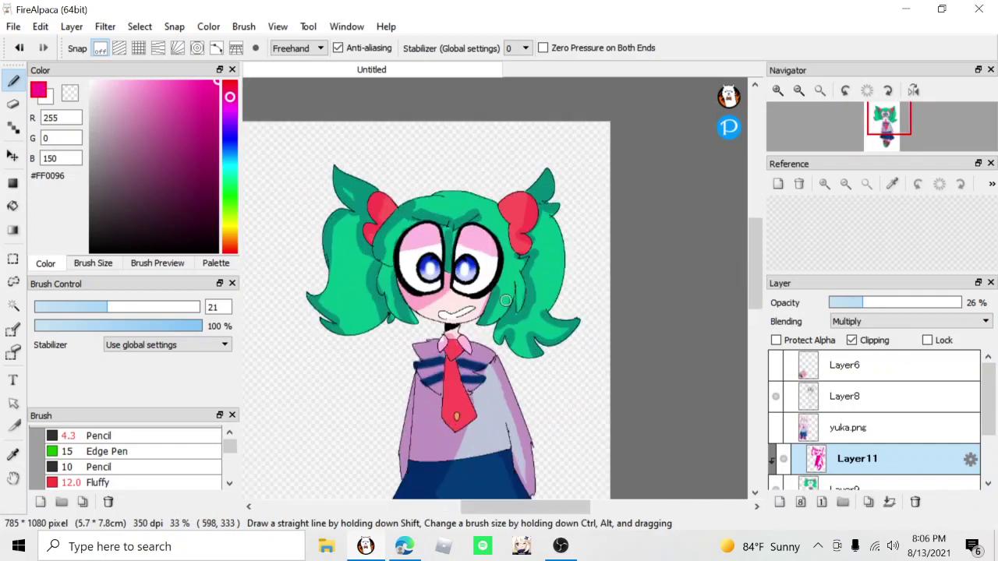
scroll(505, 289, down, 2)
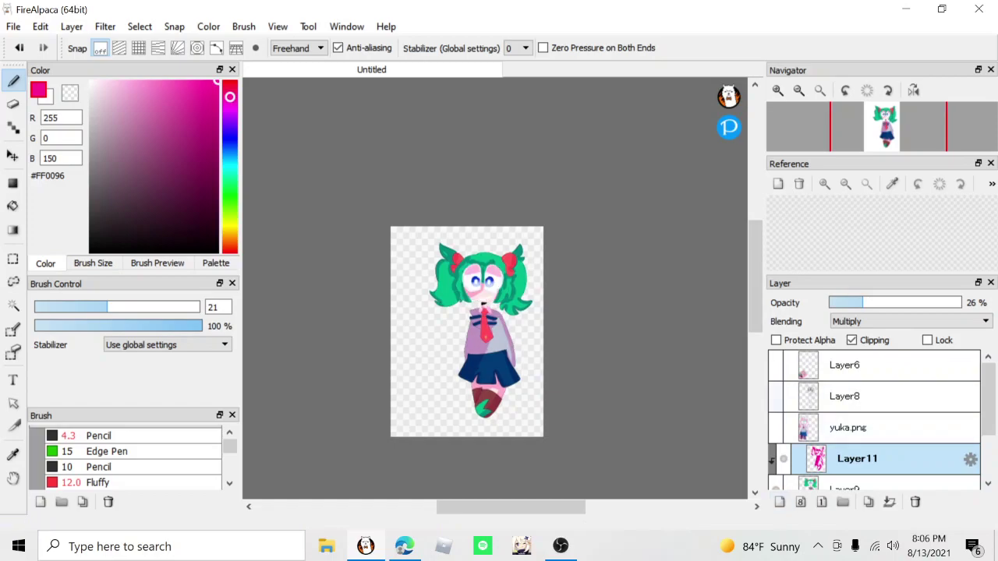
click(850, 399)
click(779, 502)
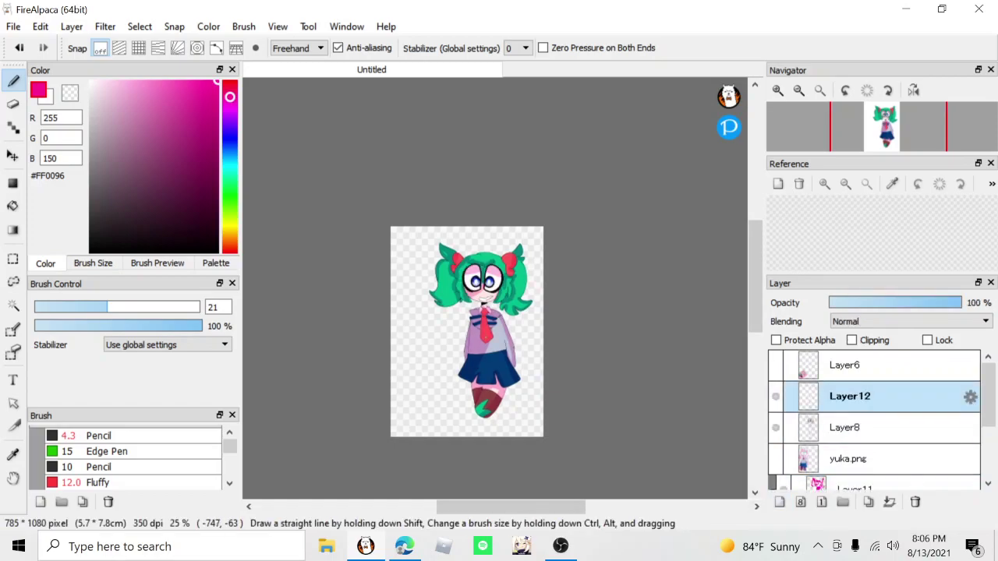
scroll(431, 300, up, 4)
right_click(484, 252)
drag(196, 131, 217, 102)
drag(160, 307, 200, 308)
scroll(367, 286, down, 2)
mouse_move(429, 236)
mouse_down()
mouse_move(445, 403)
mouse_move(293, 213)
mouse_move(524, 499)
mouse_move(728, 424)
mouse_move(740, 314)
mouse_up()
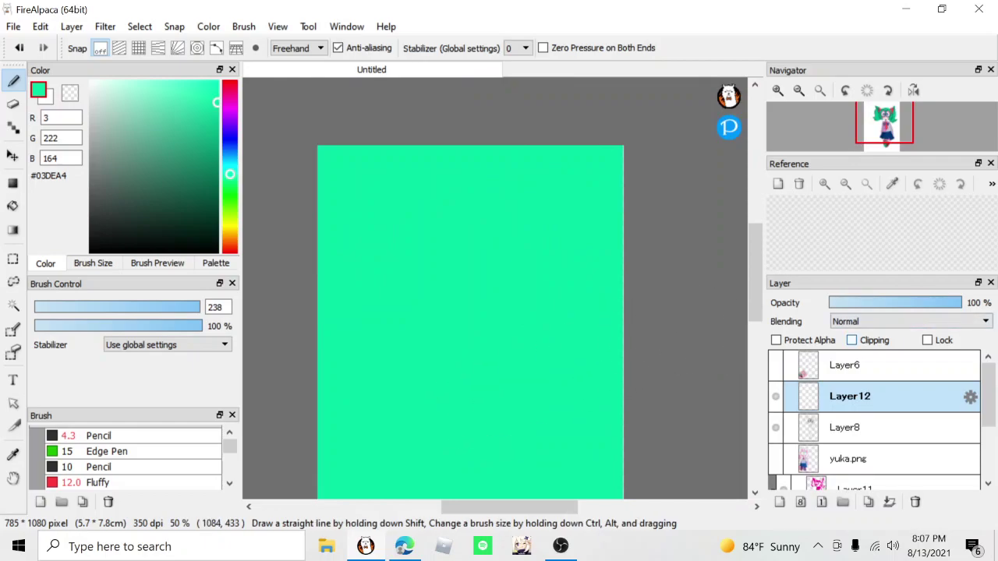
click(853, 340)
- Recolour the line art around the hair and face with green #01BB89
scroll(494, 289, up, 2)
scroll(461, 256, down, 3)
scroll(467, 273, up, 1)
drag(205, 83, 219, 80)
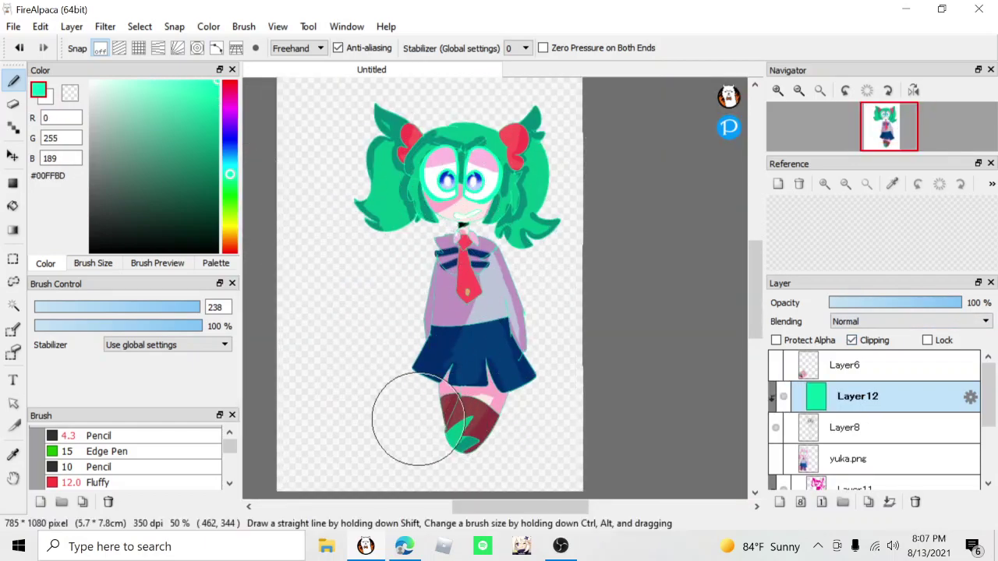
click(217, 170)
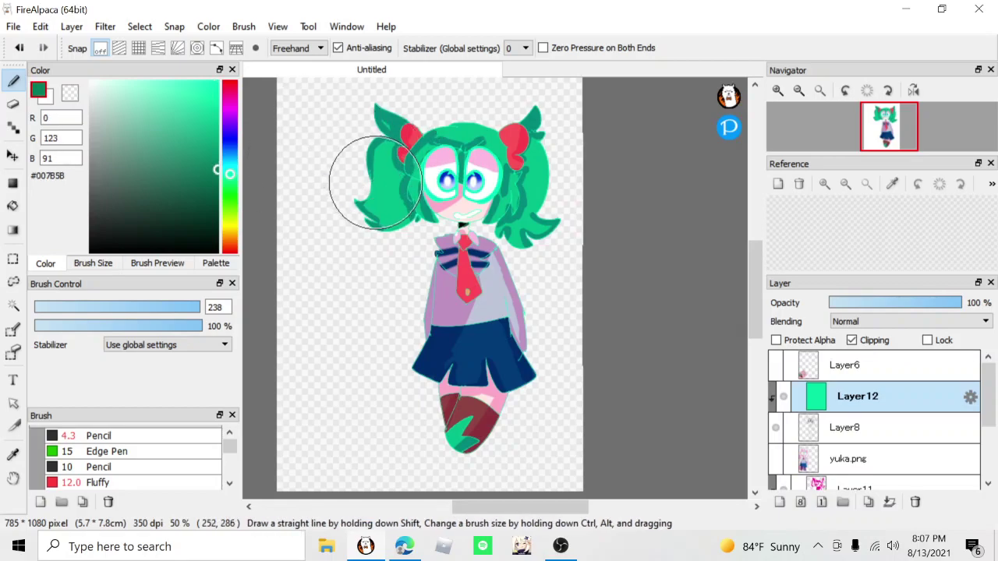
click(217, 126)
mouse_move(387, 182)
mouse_down()
mouse_move(387, 157)
mouse_move(355, 107)
mouse_move(439, 106)
mouse_up()
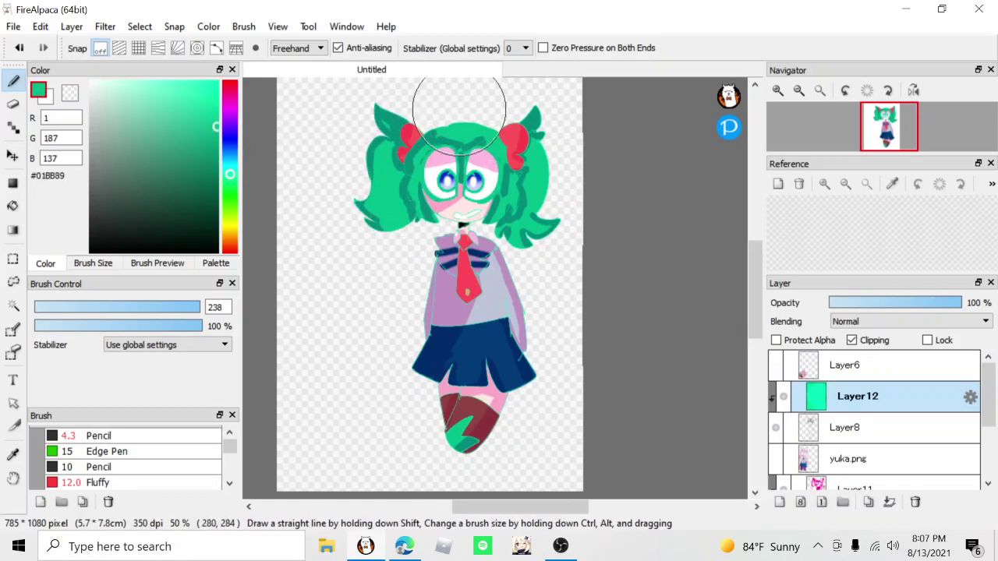
- Toggle the visibility of the Layer11 shading to compare the drawing with and without it
scroll(873, 421, down, 1)
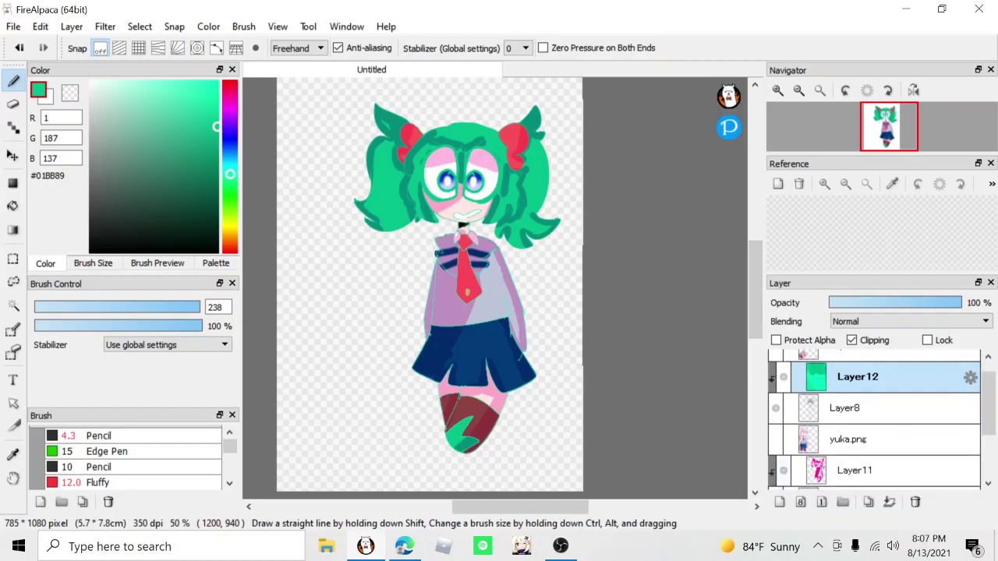
click(784, 471)
click(784, 470)
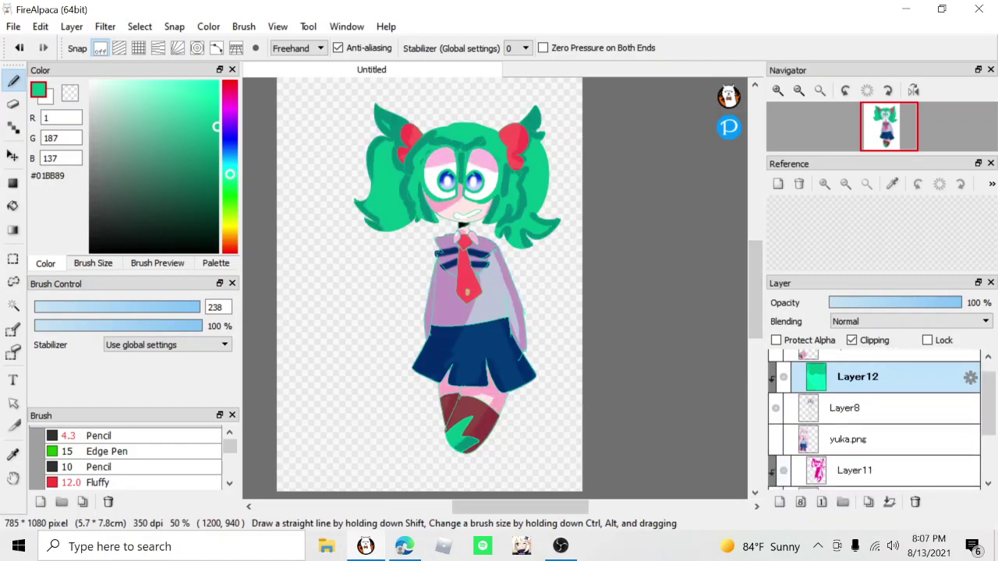
click(784, 471)
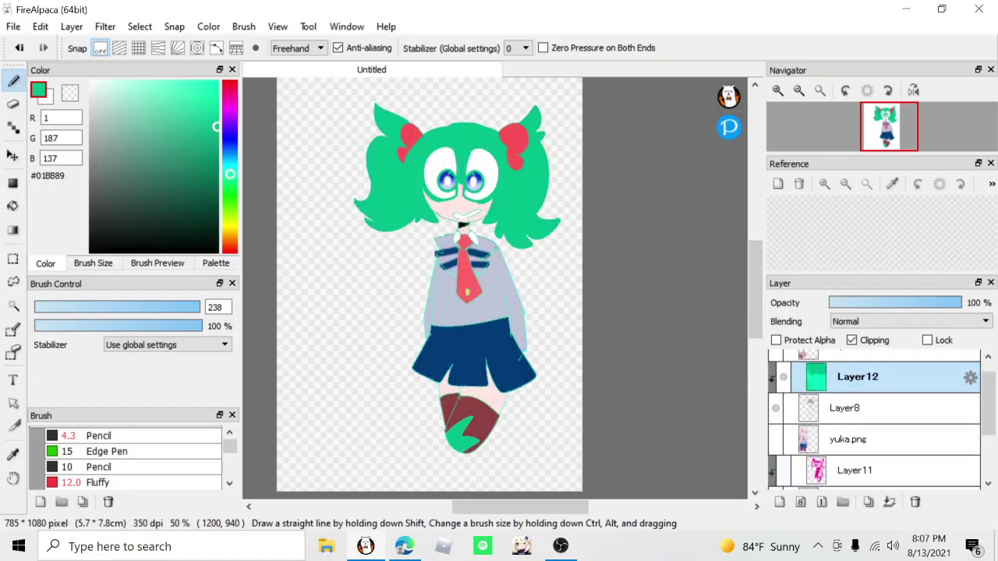
click(784, 471)
- Repaint the hair's line art with dark green #009D74, and with #01897A sampled from the hair shading
scroll(441, 184, up, 1)
scroll(376, 211, down, 1)
click(187, 129)
drag(188, 128, 217, 146)
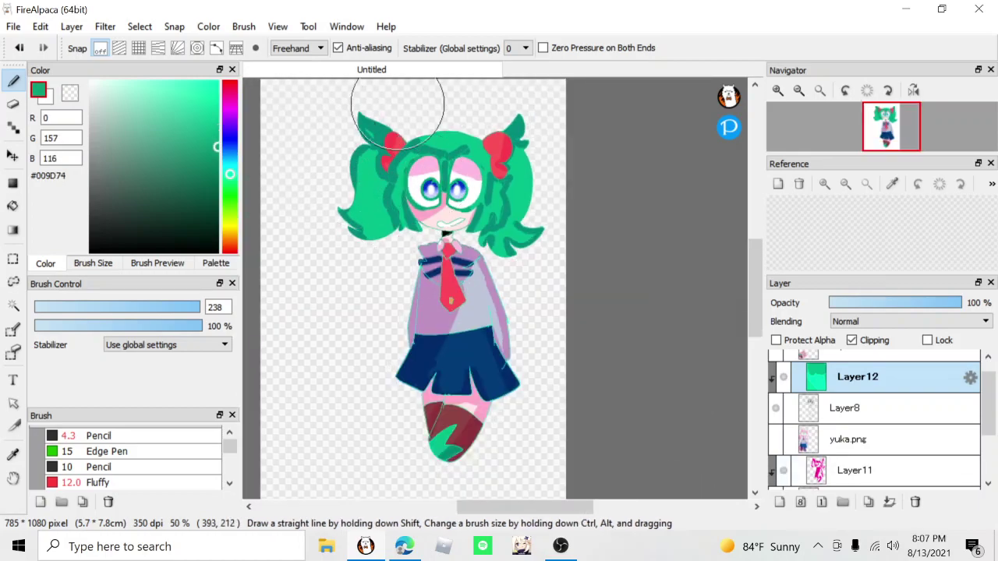
scroll(472, 179, up, 3)
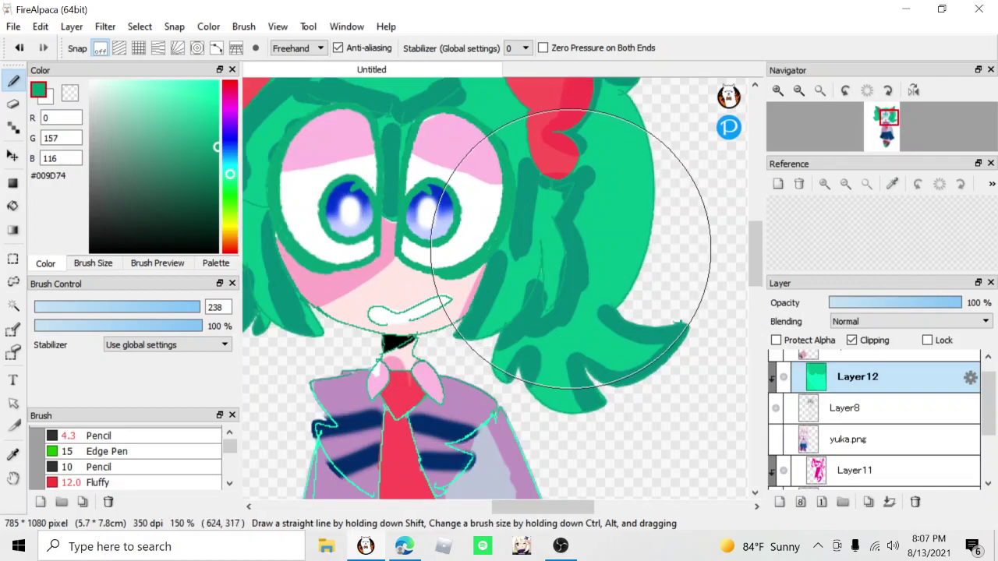
right_click(569, 248)
scroll(567, 248, down, 2)
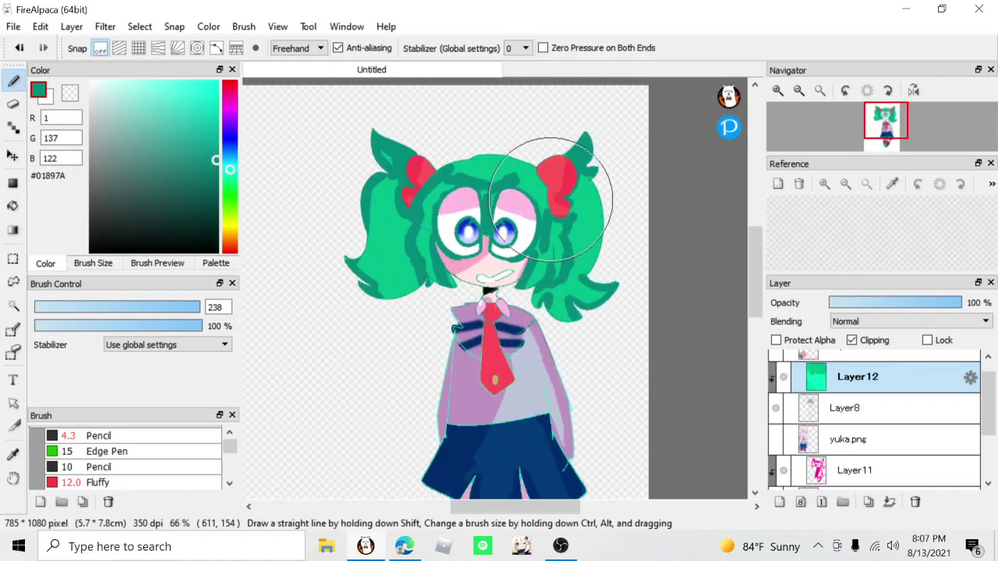
scroll(477, 188, down, 3)
scroll(487, 320, up, 3)
- Recolour the jacket's line art with sampled grey-blue #BEC5D8 on the right half and, at brush size 48, purple #BE91C0 on the left half
scroll(487, 320, up, 2)
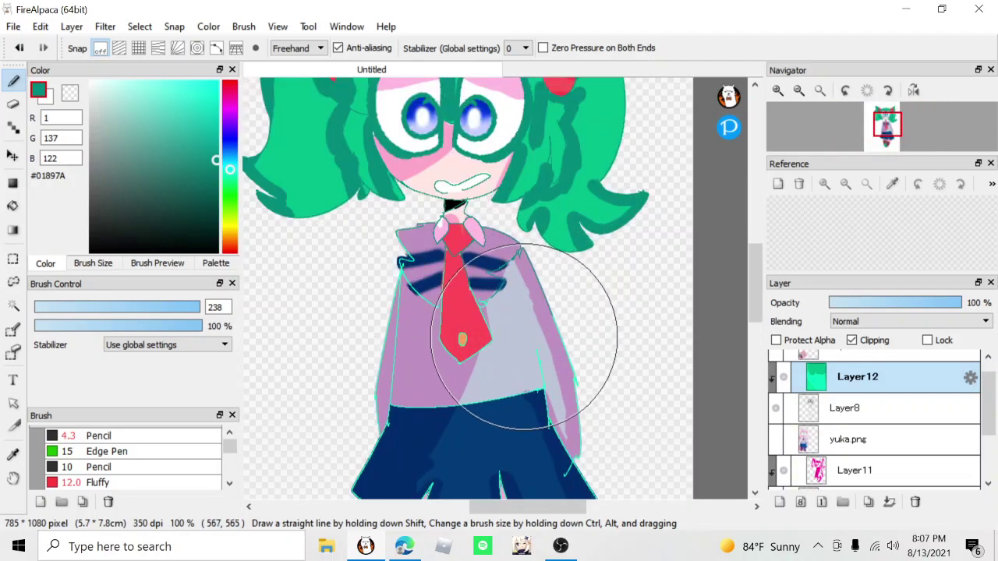
alt+click(485, 342)
drag(548, 403, 544, 401)
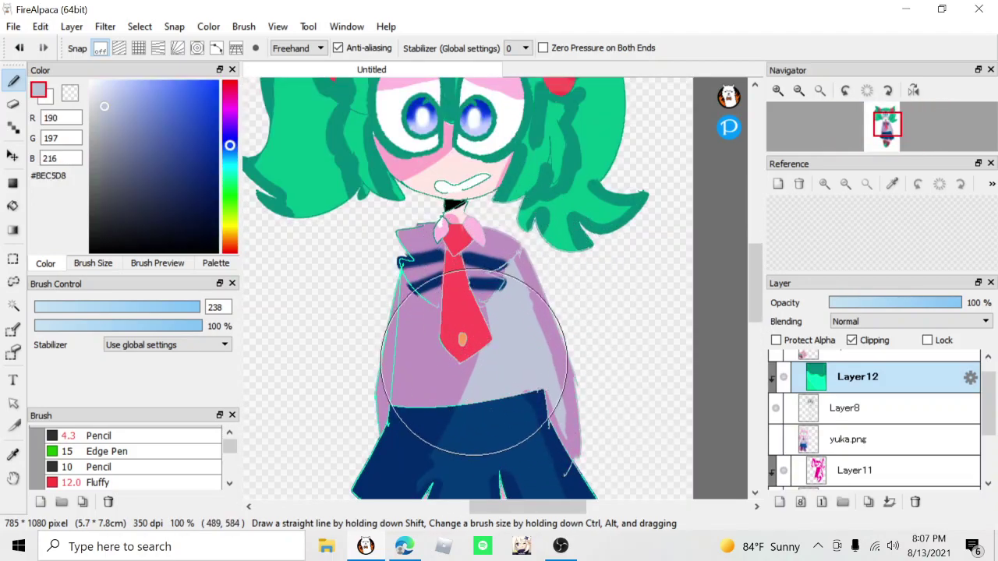
alt+click(407, 362)
drag(187, 307, 157, 308)
drag(396, 330, 382, 384)
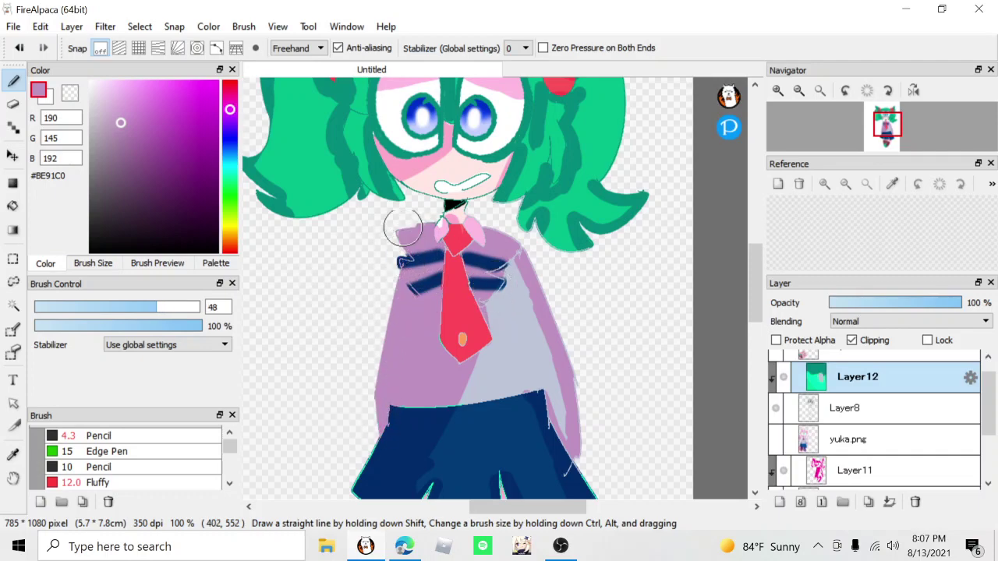
- Touch up the line art on the right sleeve of the jacket with purple #BE91C0 at brush size 48
scroll(402, 228, down, 2)
scroll(452, 265, up, 2)
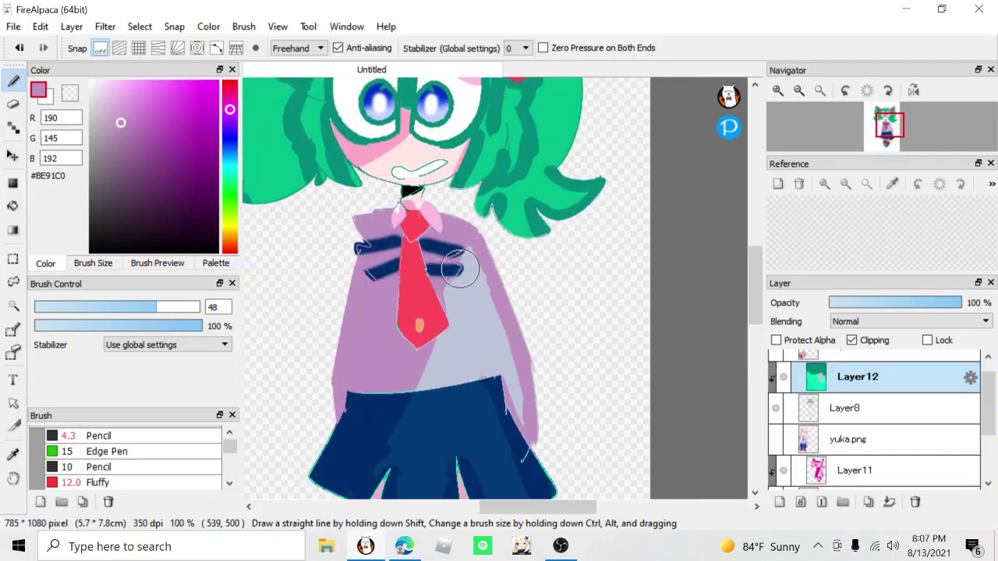
drag(491, 287, 521, 309)
- Recolour the skirt's line art along its hem, sides and waistband with navy #002B6A sampled from the skirt
scroll(521, 372, down, 3)
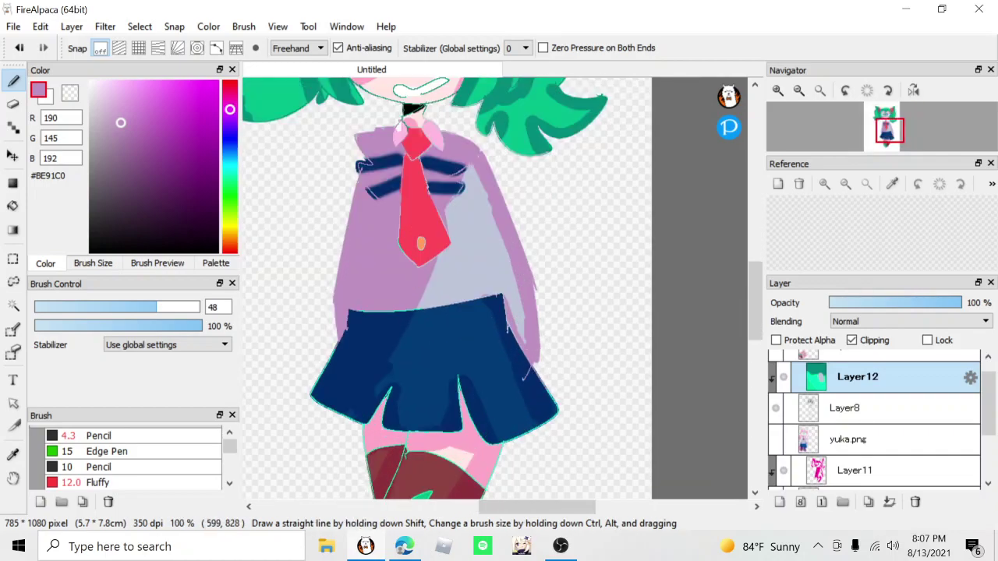
alt+click(520, 397)
mouse_move(526, 397)
mouse_down()
mouse_move(526, 362)
mouse_move(543, 394)
mouse_up()
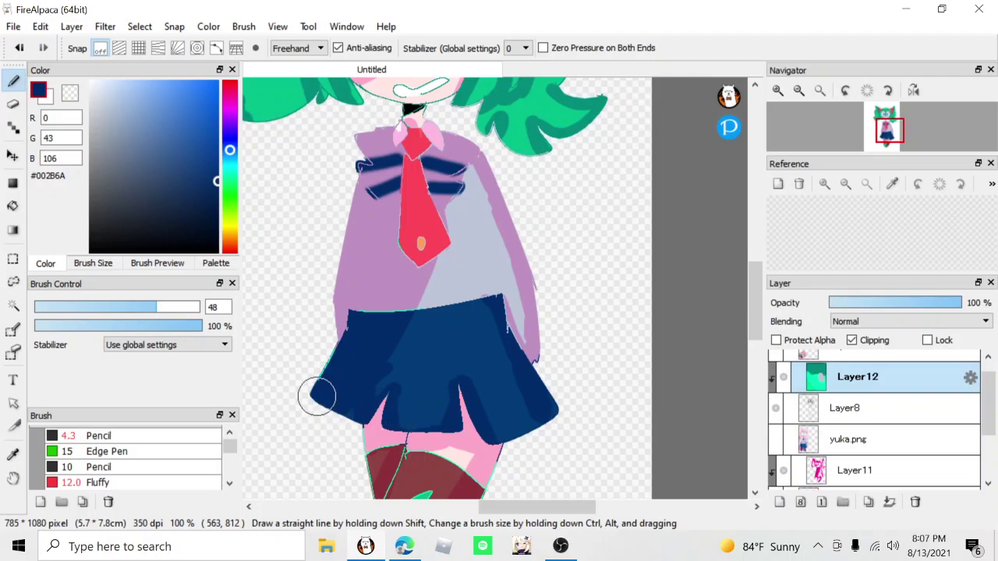
drag(349, 328, 474, 312)
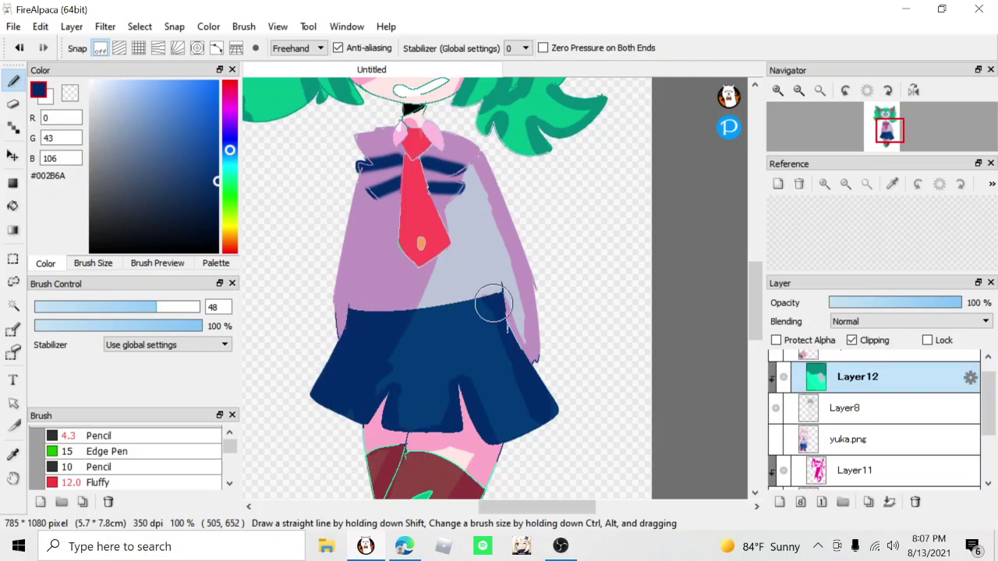
- Recolour the dark red stocking's line art with #8E323B sampled from the stocking
scroll(499, 299, down, 4)
scroll(474, 346, up, 5)
alt+click(487, 343)
mouse_move(487, 343)
mouse_down()
mouse_move(523, 346)
mouse_move(540, 333)
mouse_move(460, 434)
mouse_move(374, 404)
mouse_move(376, 380)
mouse_move(404, 365)
mouse_move(396, 388)
mouse_move(406, 337)
mouse_move(499, 315)
mouse_move(392, 297)
mouse_move(368, 304)
mouse_up()
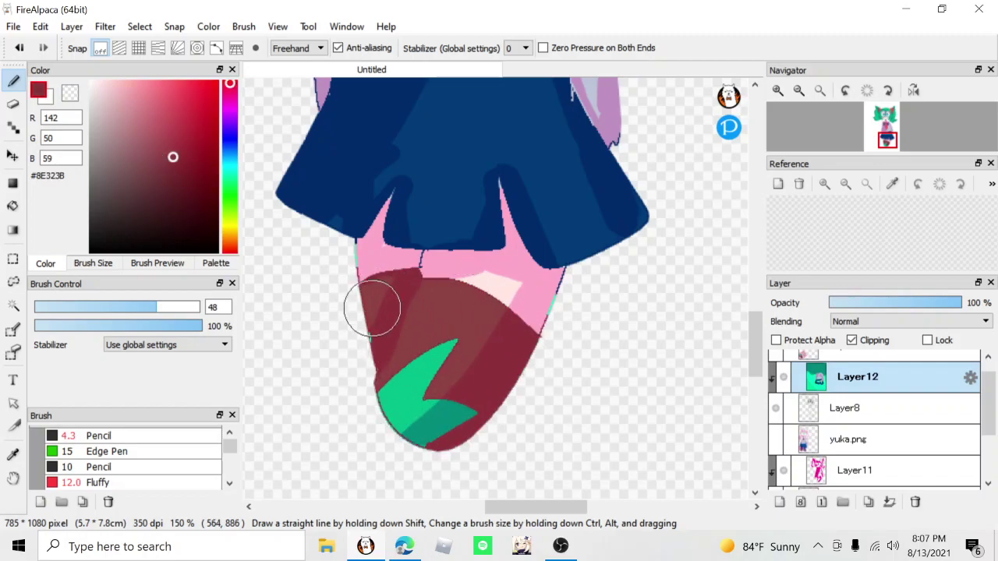
- Recolour the line art around the bare thighs with pink #FFAACA sampled from the skin shading
alt+click(537, 316)
drag(537, 315, 559, 298)
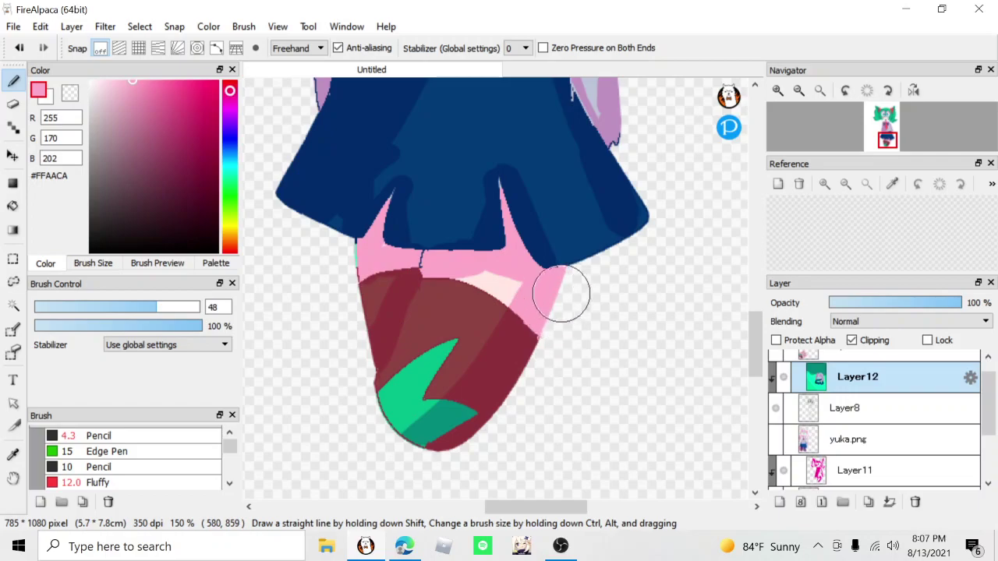
drag(361, 274, 357, 258)
drag(422, 282, 412, 269)
- At brush size 17, clean up the stocking's edges with dark red #8E323B and the green toe patch's outline with #01BB89
scroll(409, 269, up, 1)
alt+click(408, 270)
drag(130, 307, 96, 308)
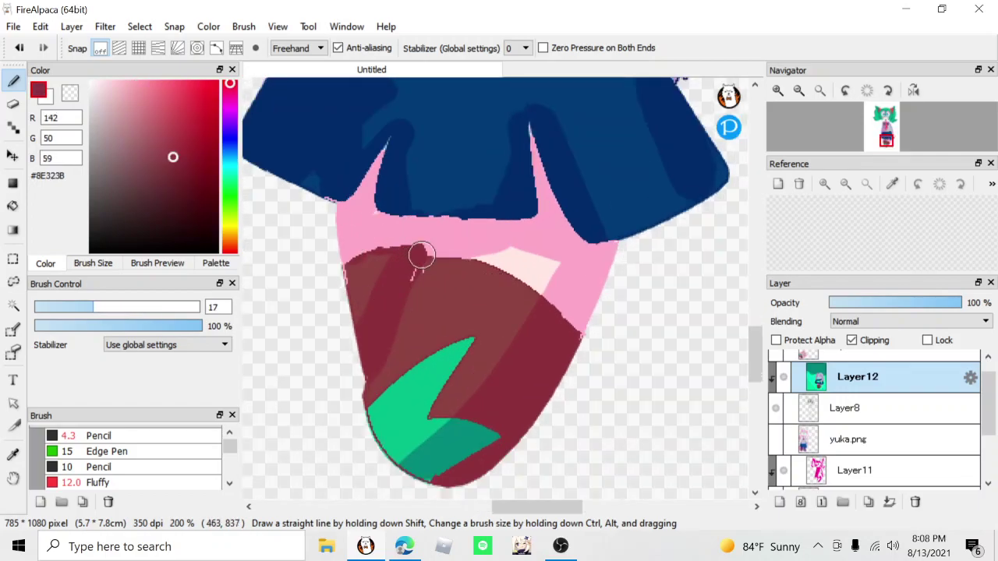
alt+click(438, 386)
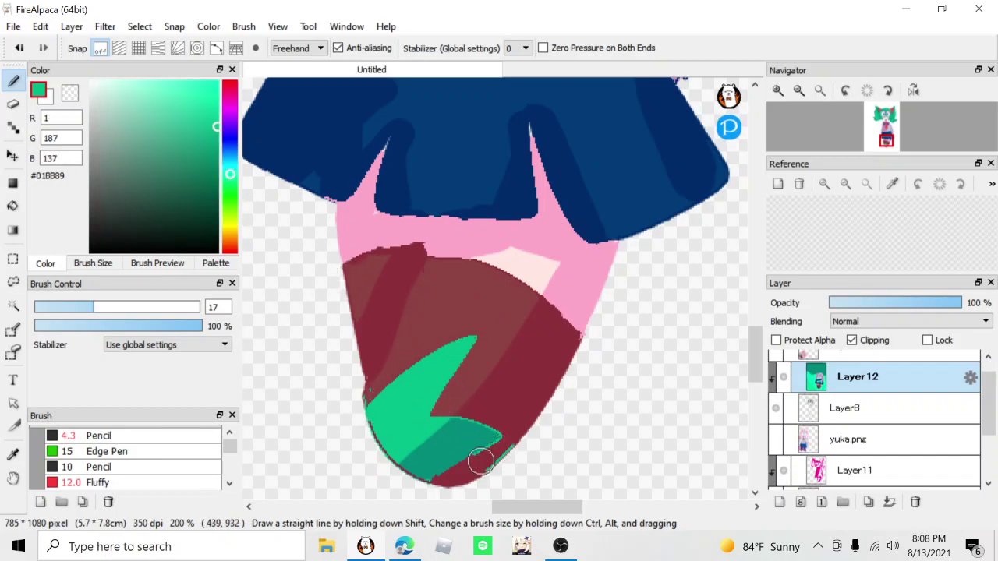
scroll(431, 471, down, 1)
alt+click(479, 365)
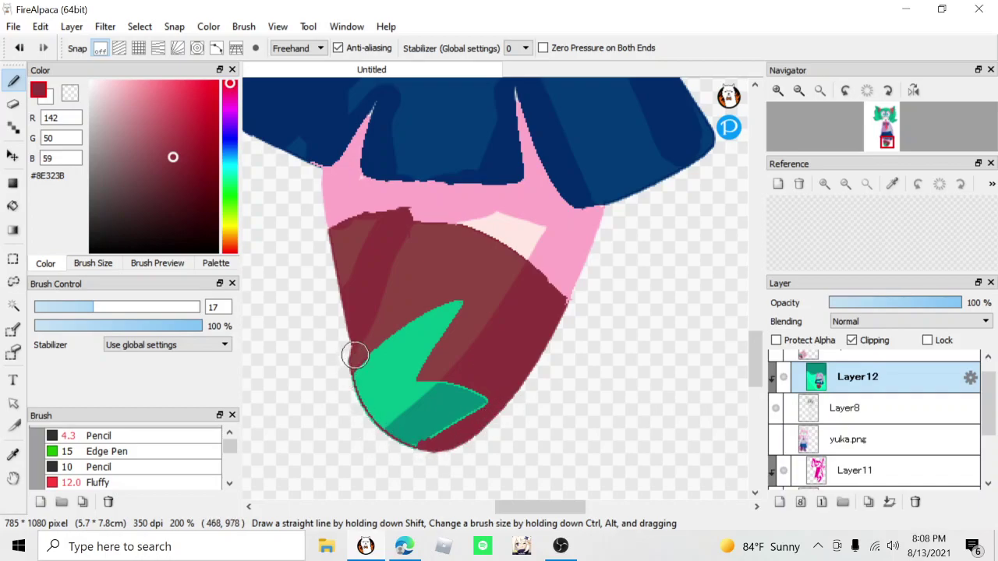
- Recolour the tie's line art with red #FF4A59 sampled from the tie
scroll(357, 359, down, 6)
scroll(363, 197, up, 5)
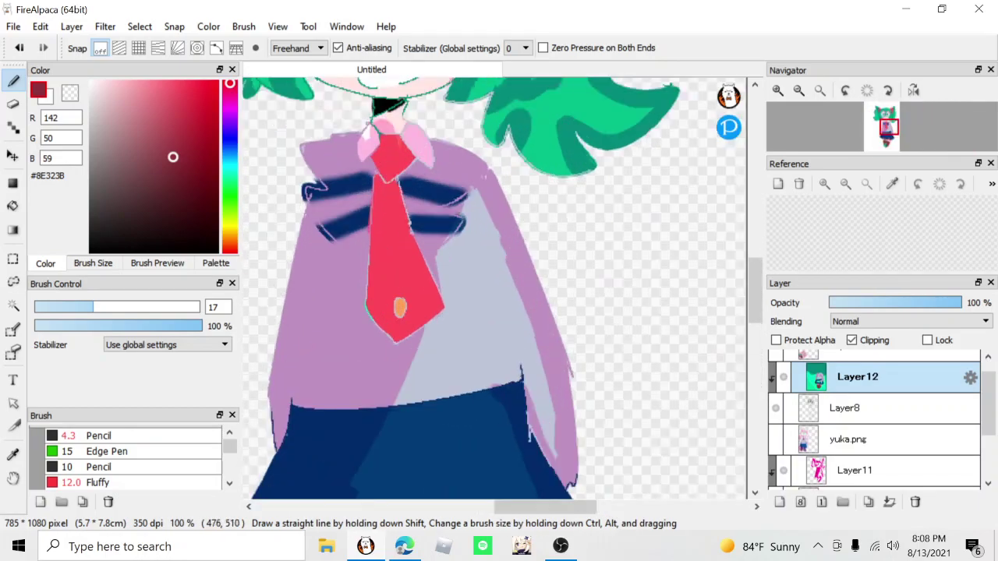
scroll(387, 252, up, 1)
alt+click(388, 251)
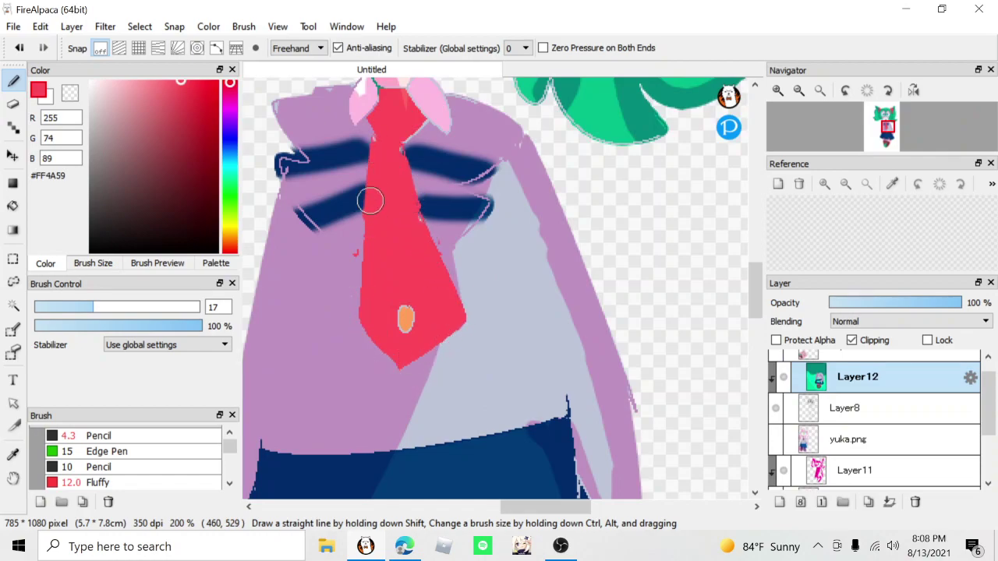
- Recolour the line art of both collar flaps with light pink #FFBCE3 sampled from the collar
scroll(406, 148, down, 3)
scroll(398, 147, up, 4)
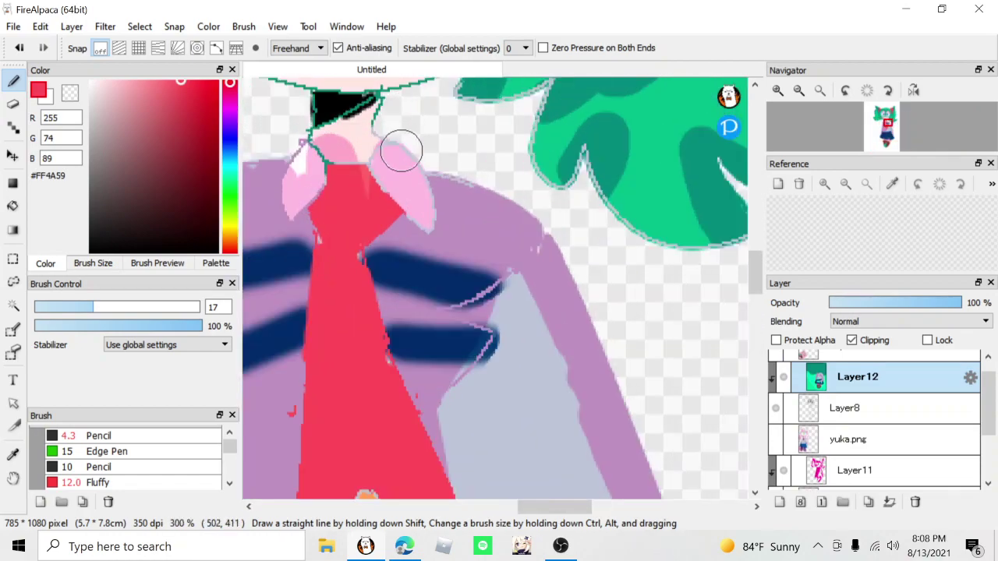
alt+click(374, 163)
drag(305, 173, 290, 201)
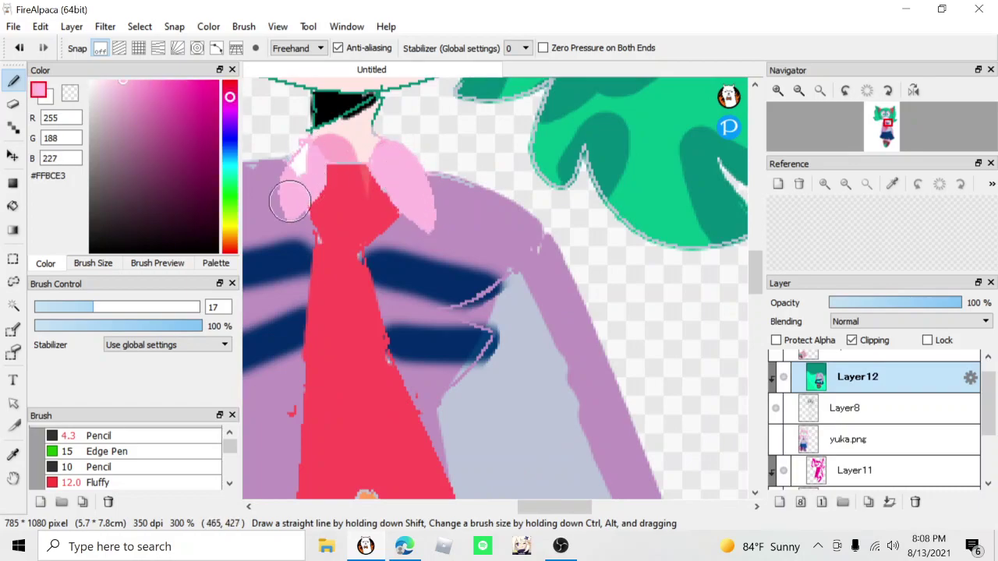
scroll(290, 181, down, 1)
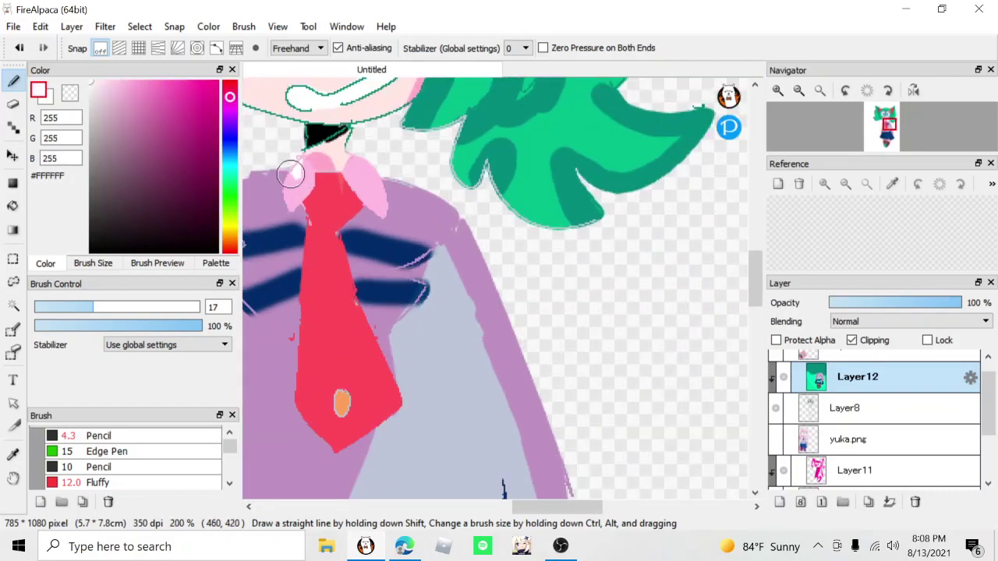
scroll(289, 190, down, 1)
scroll(293, 187, up, 3)
alt+click(310, 197)
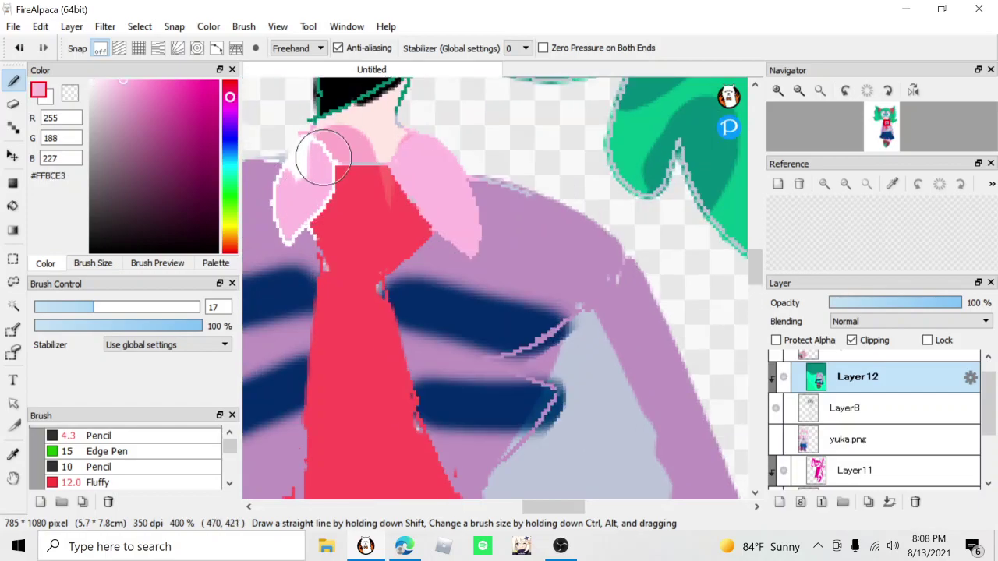
mouse_move(328, 160)
mouse_down()
mouse_move(333, 194)
mouse_move(297, 223)
mouse_up()
- Recolour the neck and chin line art with skin tone #FFE7E3 and the shaded left cheek's line with pink #FFAACA
scroll(304, 148, up, 1)
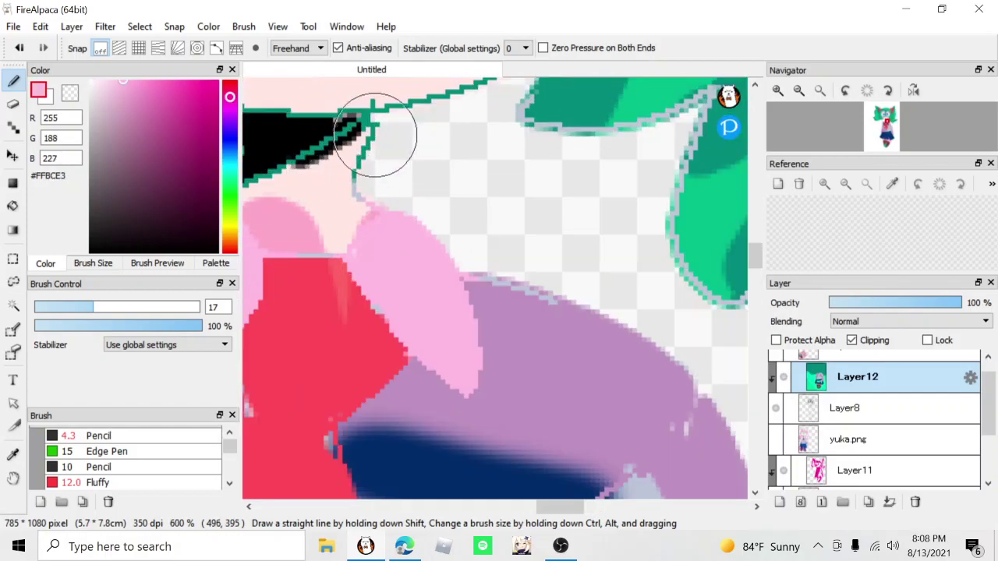
alt+click(355, 132)
scroll(343, 156, down, 2)
scroll(330, 160, up, 1)
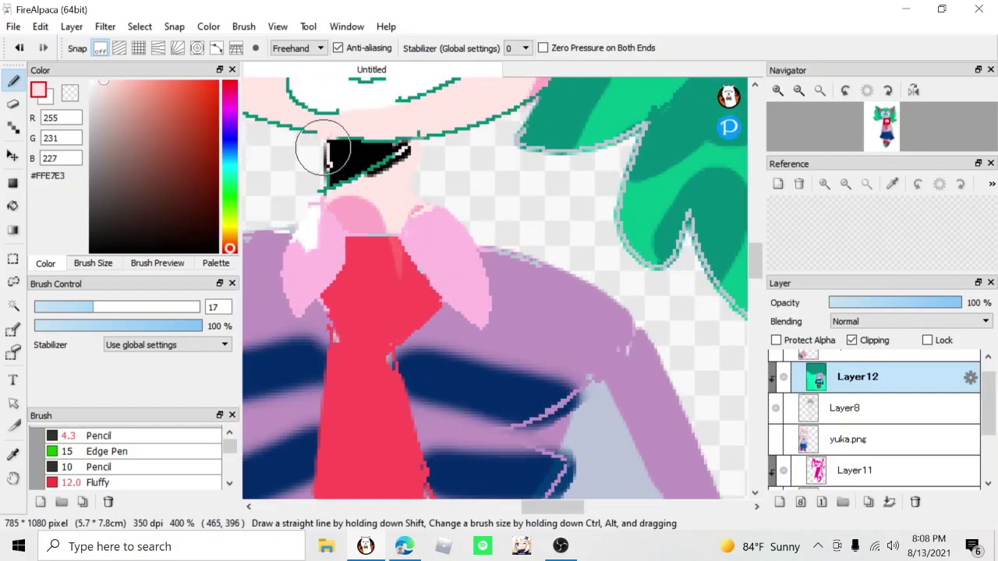
scroll(343, 159, down, 2)
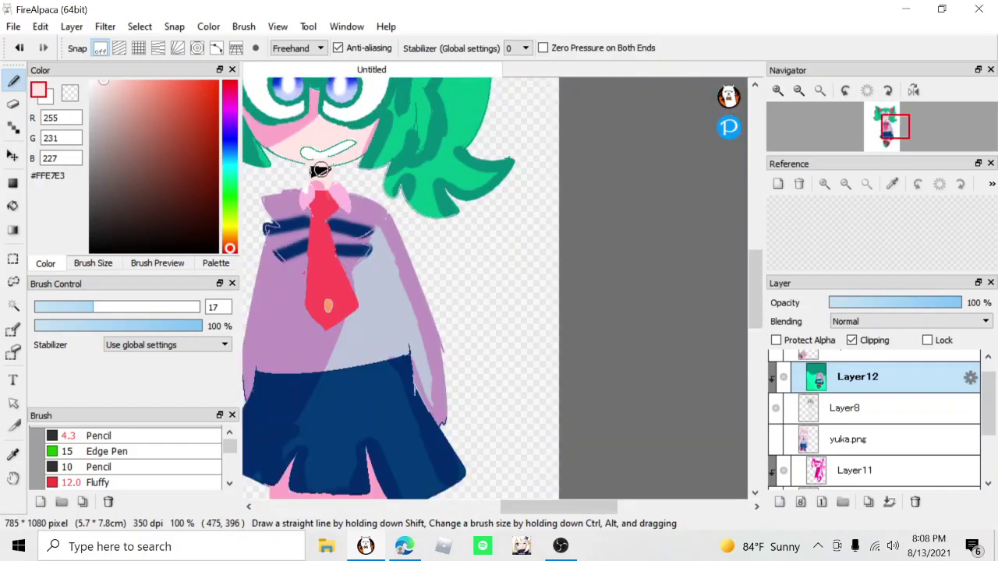
scroll(375, 164, up, 1)
scroll(391, 148, down, 1)
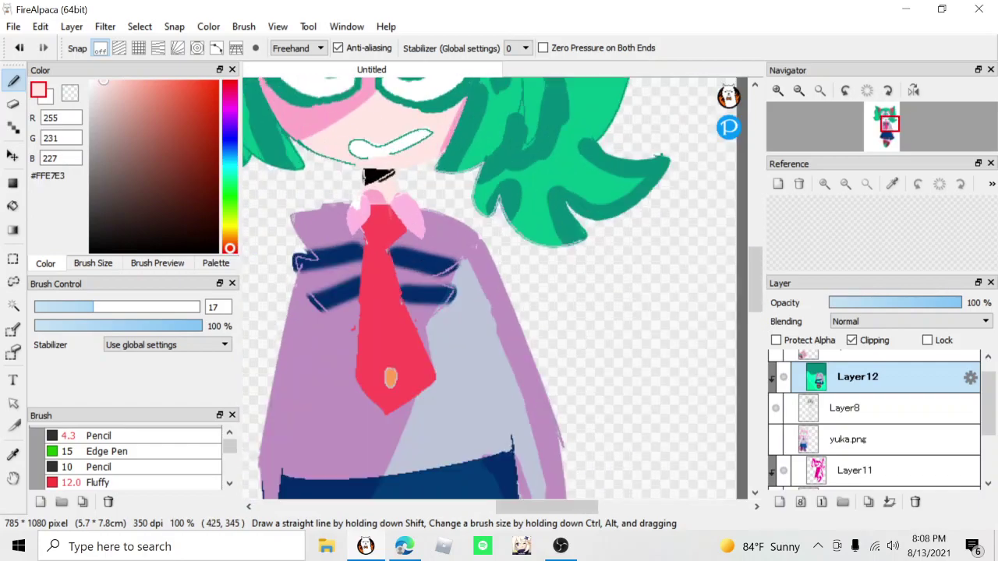
alt+click(300, 132)
drag(296, 137, 302, 139)
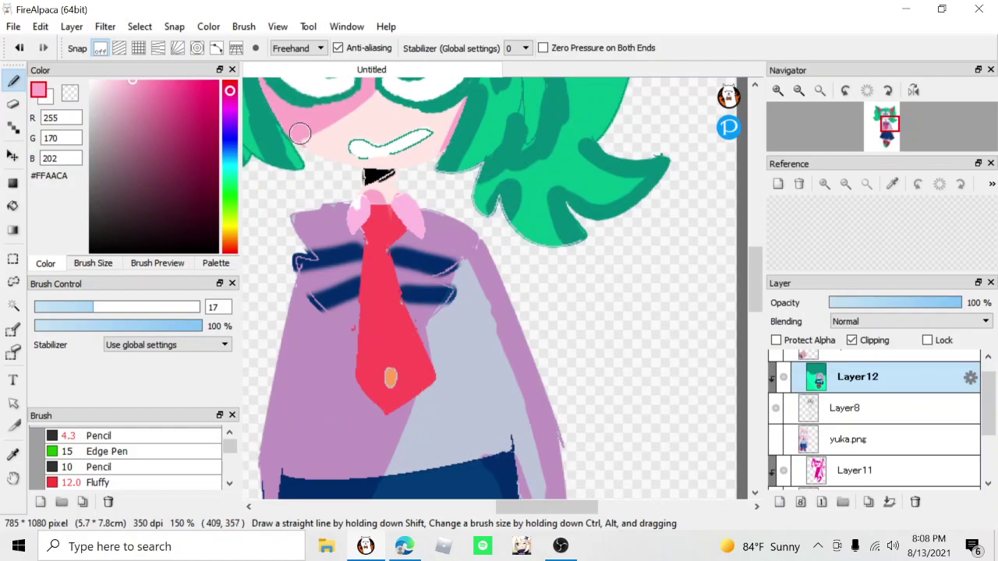
- Examine the whole character up close and from afar to check the recoloured line art
scroll(292, 125, down, 3)
scroll(296, 156, up, 1)
scroll(300, 179, down, 1)
scroll(301, 196, up, 3)
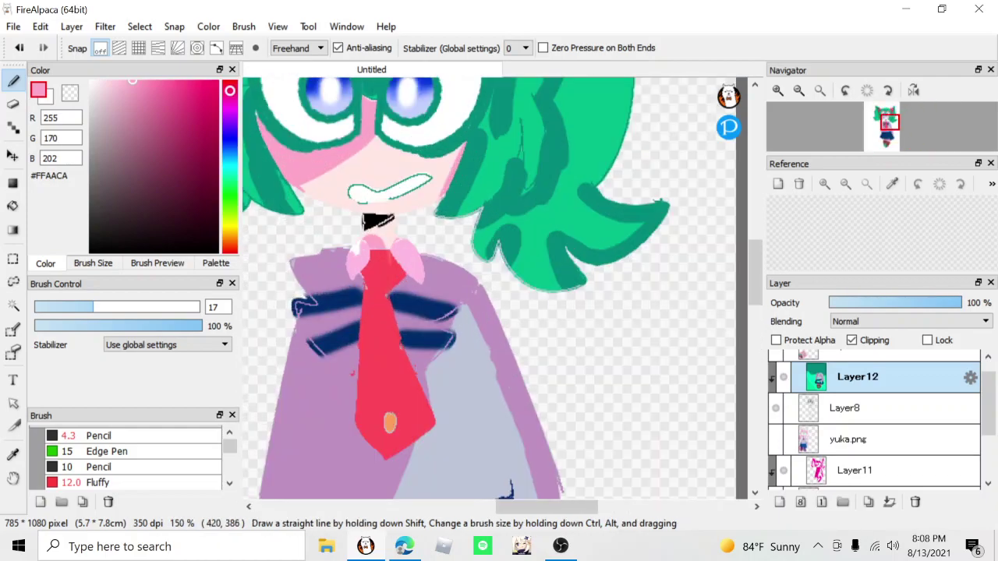
scroll(436, 202, down, 3)
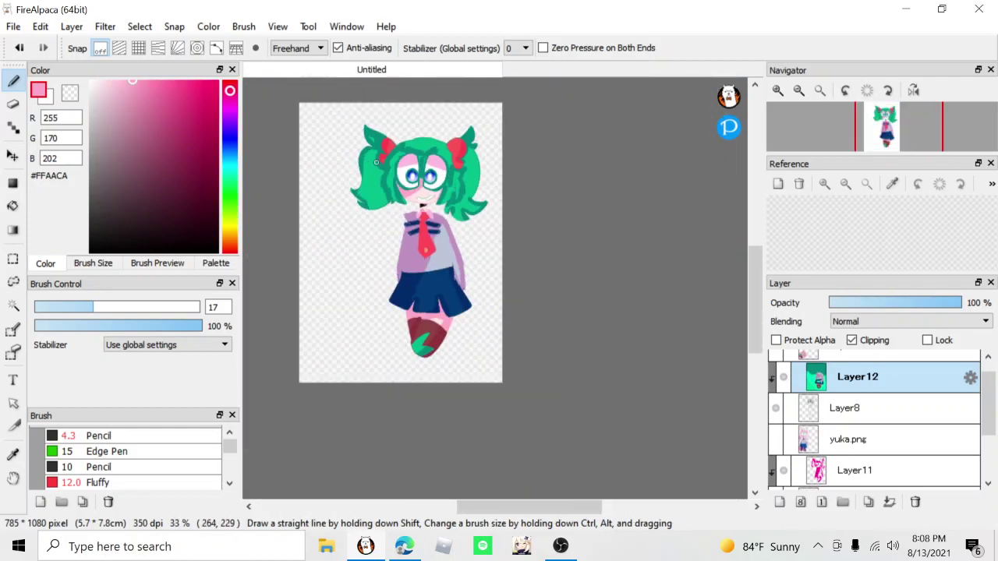
scroll(425, 202, up, 2)
scroll(419, 203, down, 1)
scroll(420, 202, down, 2)
scroll(411, 294, up, 2)
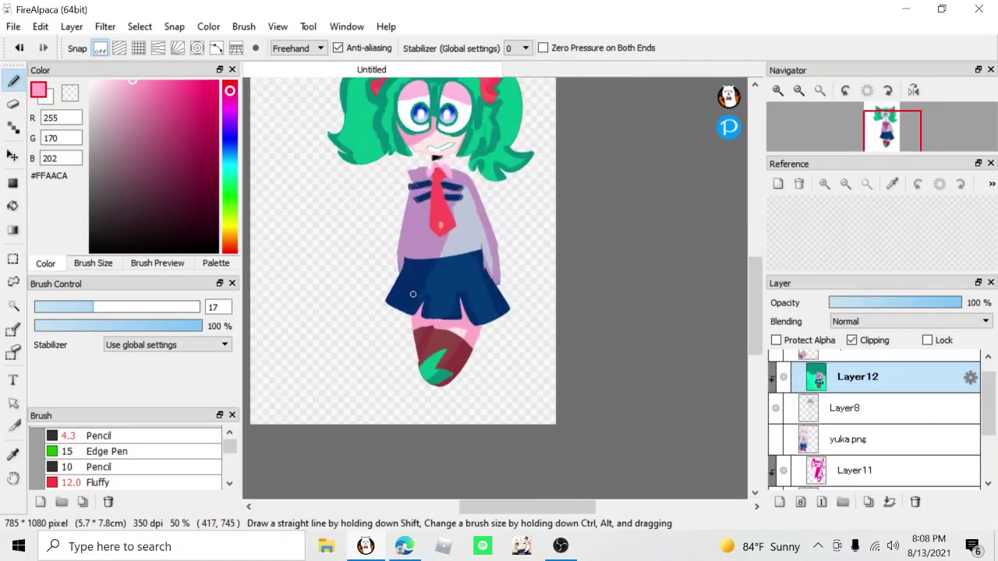
scroll(427, 219, down, 2)
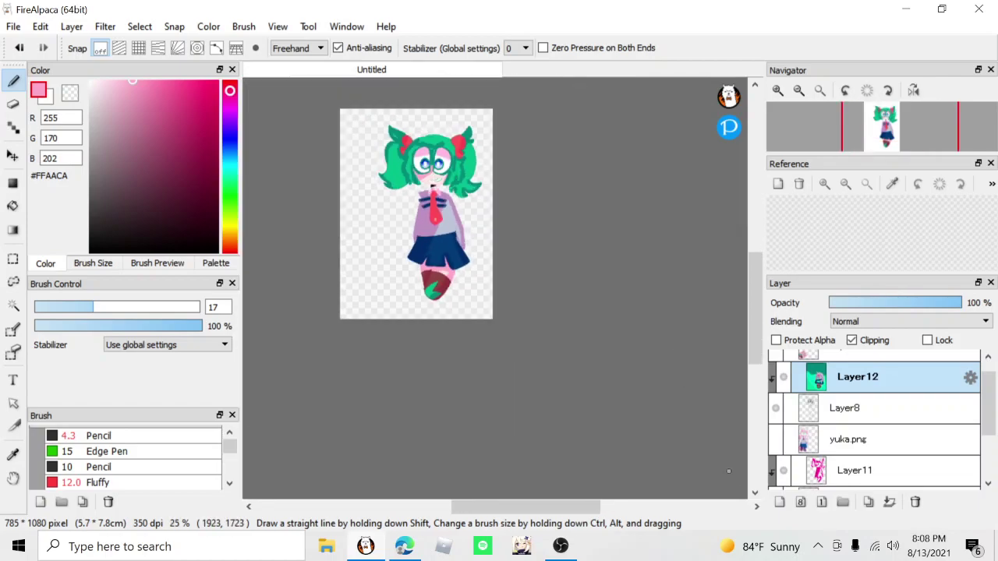
- Add a new clipped layer and paint over the character's left half with crimson #FF0060 at brush size 169
click(779, 501)
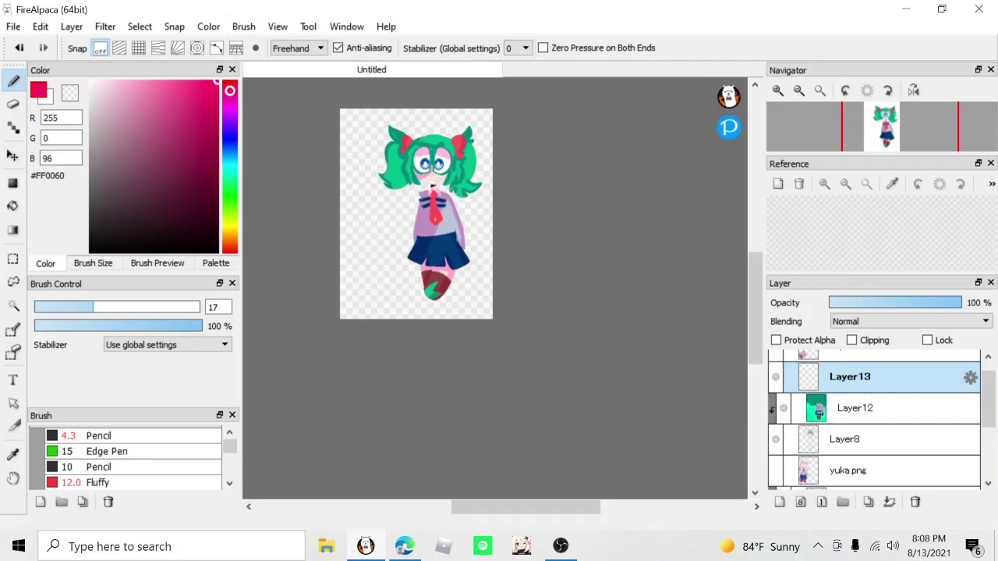
mouse_move(413, 188)
mouse_down()
mouse_move(390, 156)
mouse_move(417, 273)
mouse_move(416, 249)
mouse_up()
click(852, 340)
click(865, 322)
click(858, 342)
- Move the new crimson layer down the layer stack to sit directly above Layer11
drag(866, 408, 857, 377)
scroll(873, 421, down, 1)
drag(858, 427, 857, 400)
scroll(873, 421, down, 4)
- Set the crimson layer's blending mode to Overlay and its opacity to 40%, and check the effect on the drawing
click(911, 321)
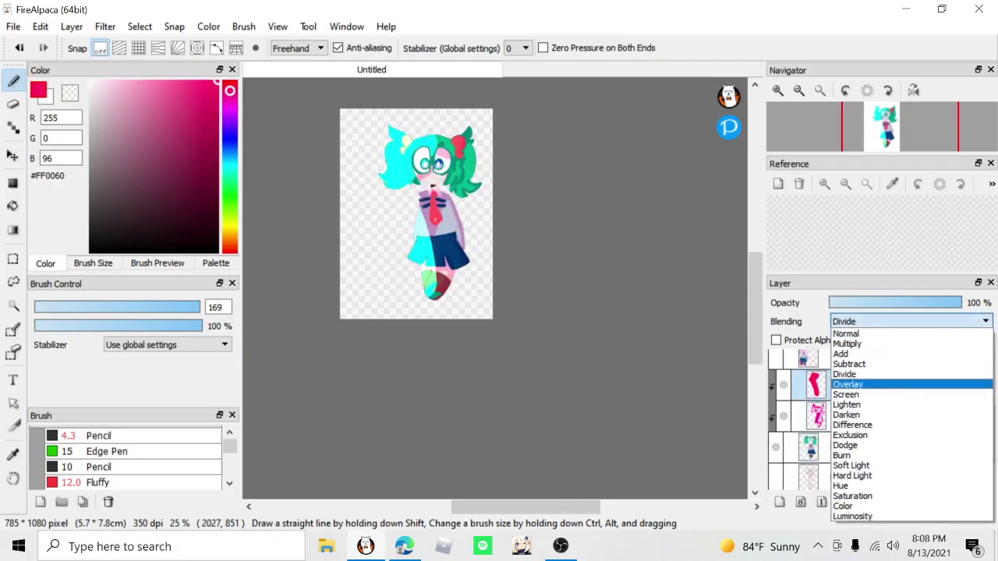
click(866, 385)
drag(868, 302, 863, 302)
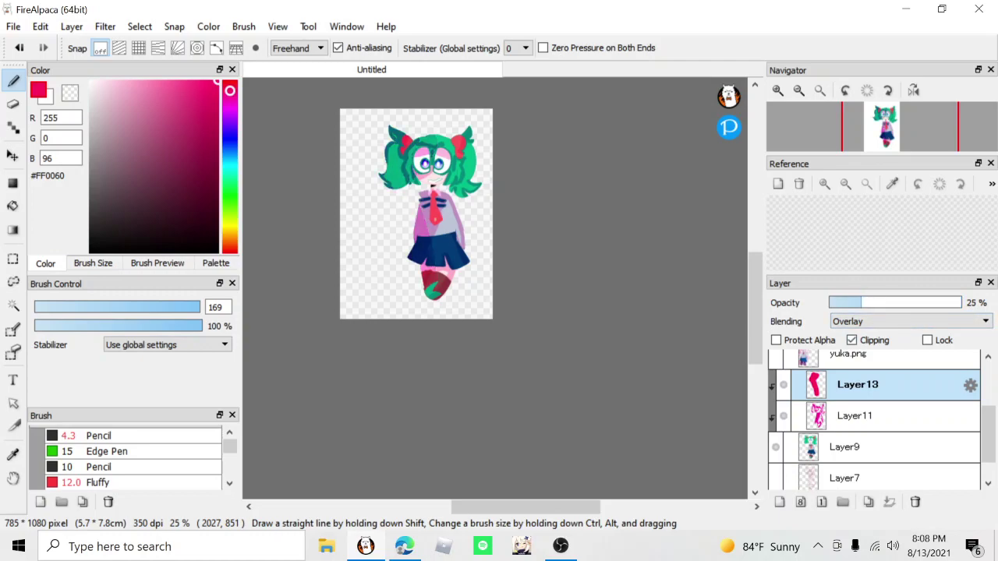
scroll(409, 178, up, 2)
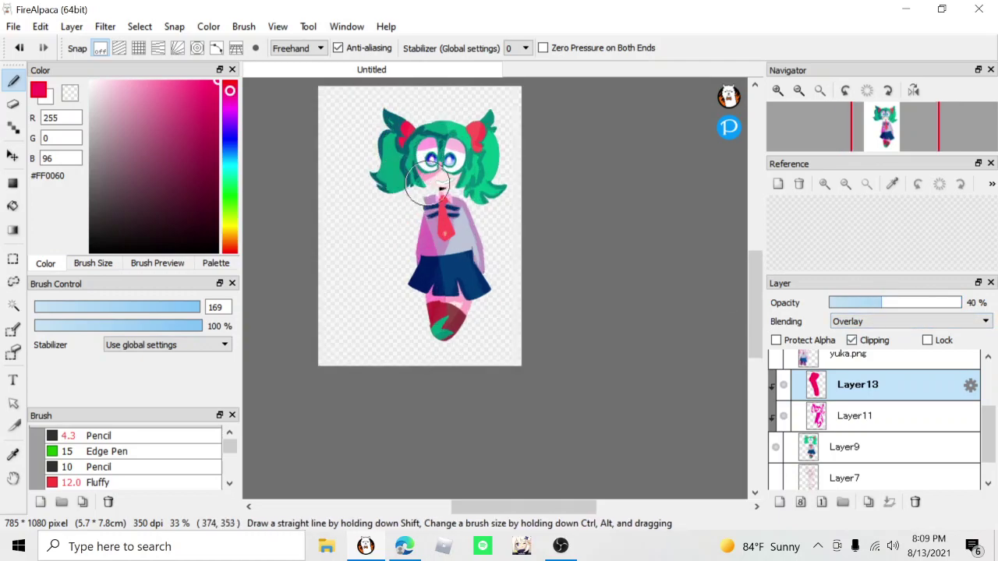
scroll(468, 234, down, 2)
scroll(482, 187, up, 1)
scroll(467, 185, up, 1)
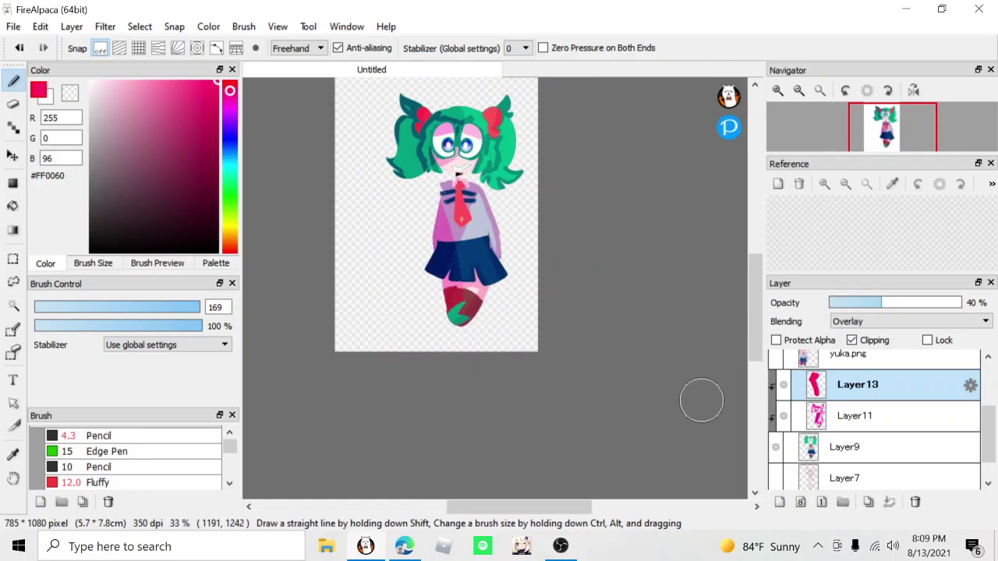
scroll(679, 397, down, 2)
scroll(548, 466, up, 2)
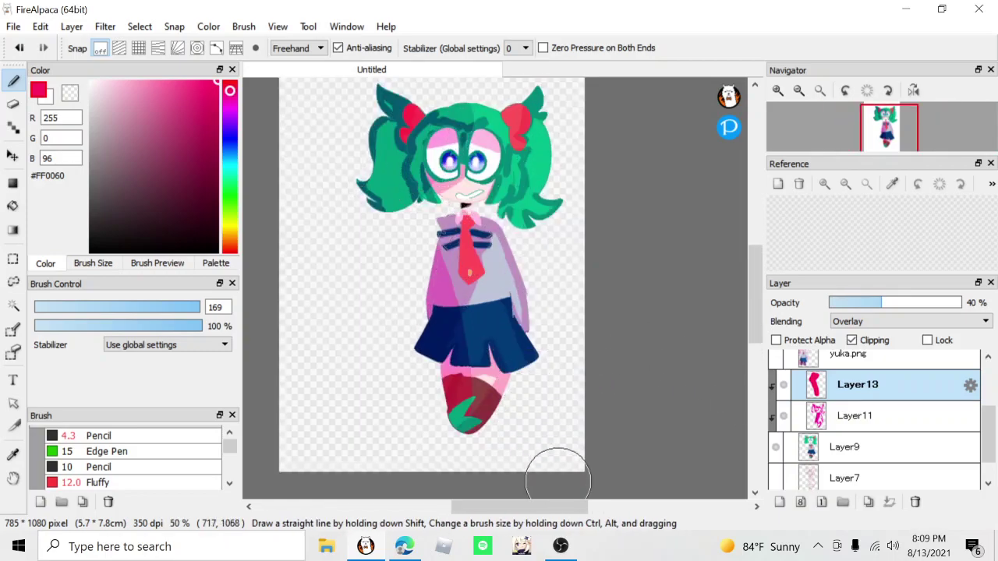